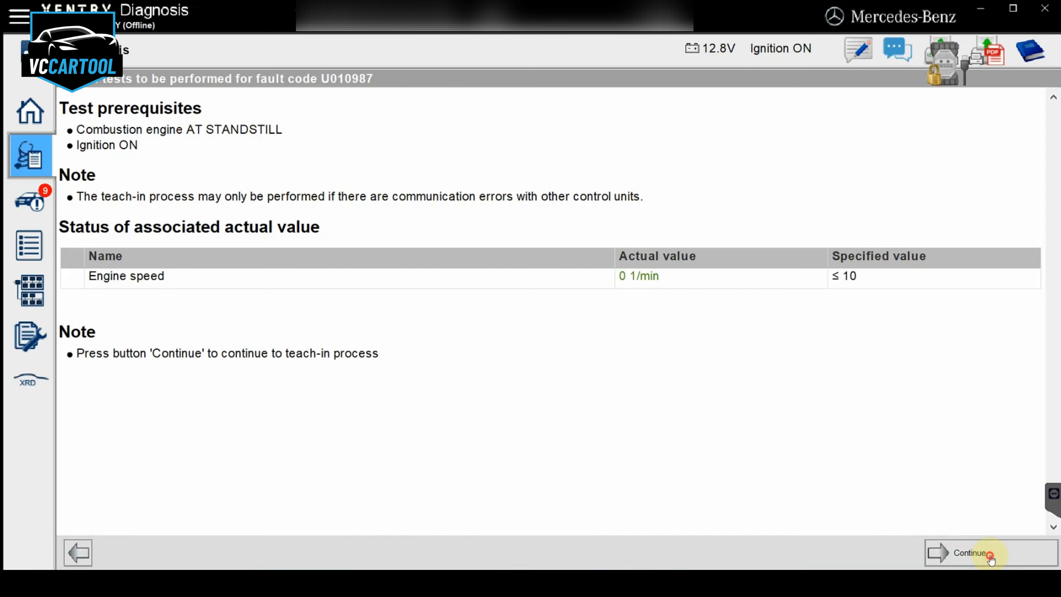
Run the teach-in that resets learned CAN bus diagnosis values through the N3/10 control unit and return to the fault codes display
{"action": "left_click", "coordinate": [991, 558]}
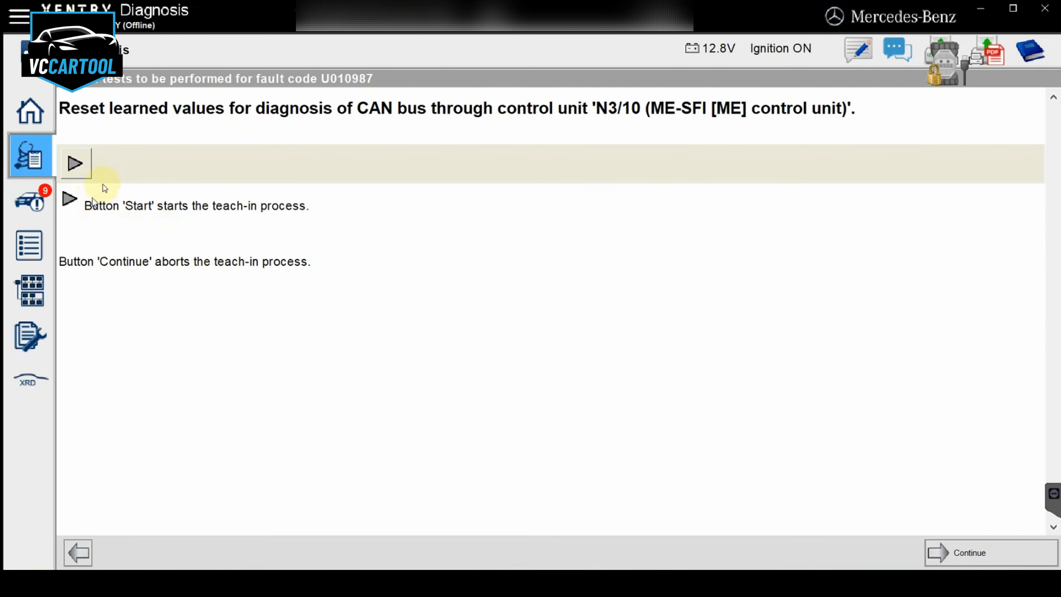
{"action": "left_click", "coordinate": [88, 178]}
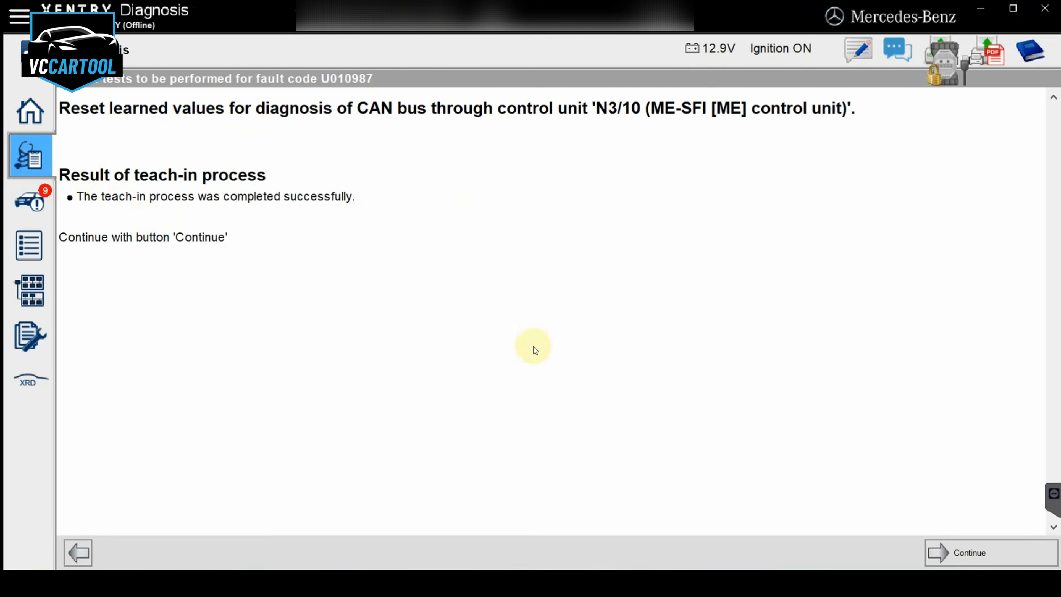
{"action": "left_click", "coordinate": [957, 548]}
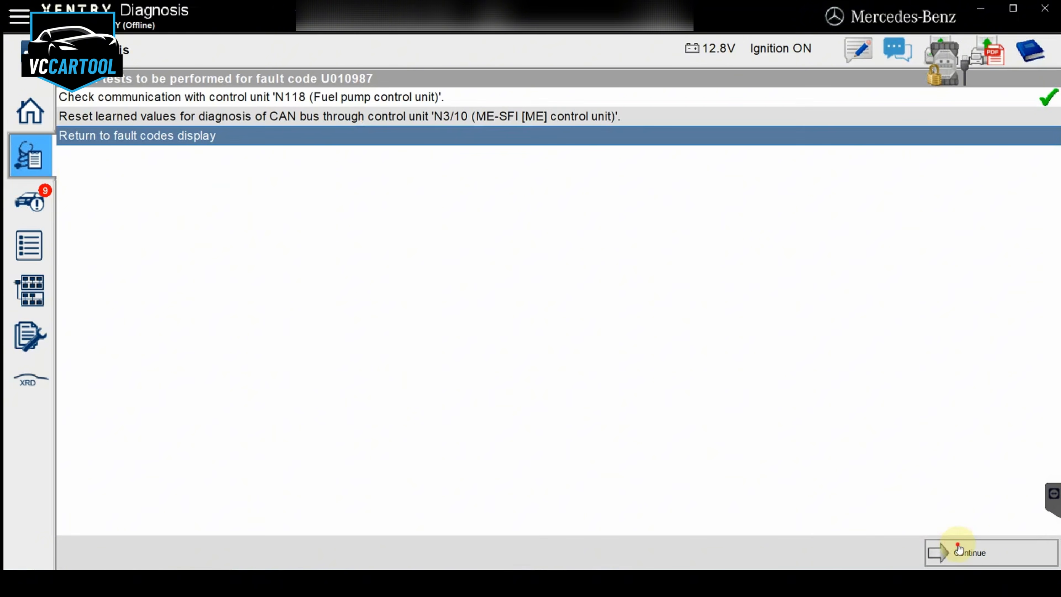
{"action": "left_click", "coordinate": [958, 548]}
Open the N3/10 motor electronics control unit from the quick test list and display its error codes and events
{"action": "scroll", "coordinate": [653, 414], "scroll_direction": "up", "scroll_amount": 3}
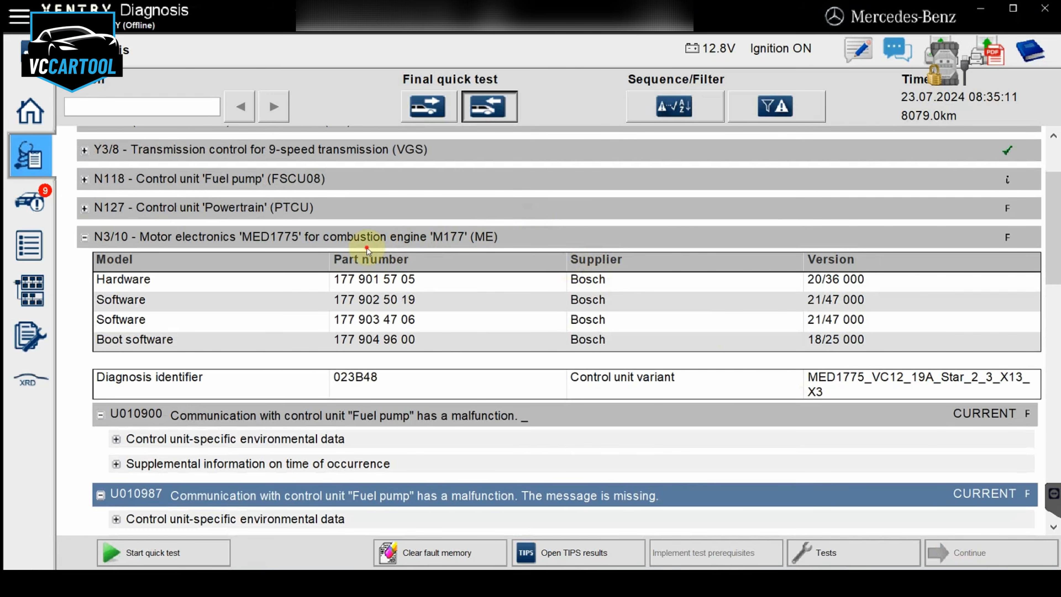
{"action": "left_click", "coordinate": [367, 236]}
{"action": "left_click", "coordinate": [981, 551]}
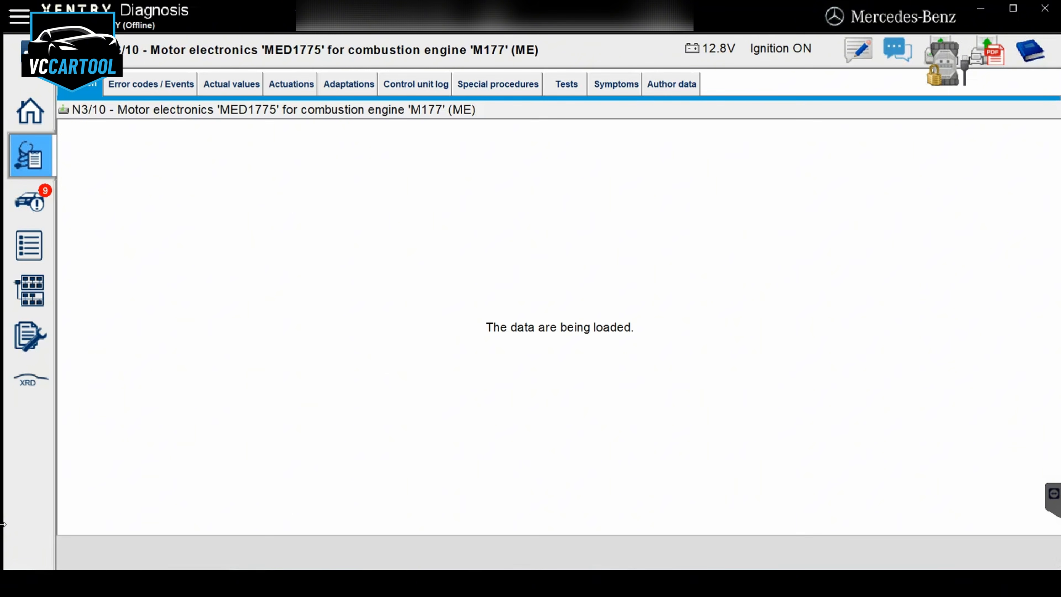
{"action": "left_click", "coordinate": [225, 91]}
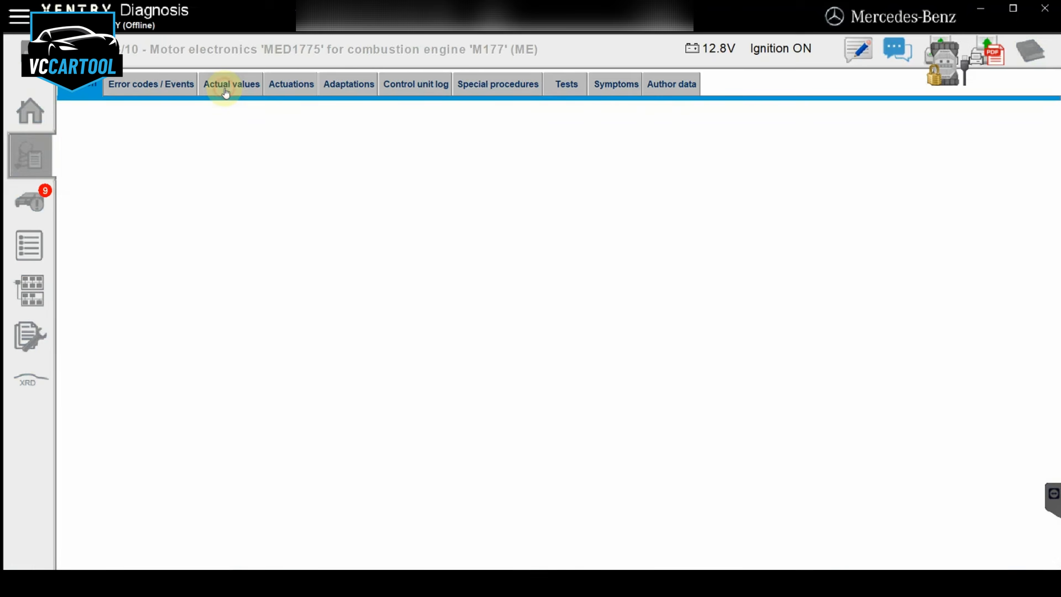
{"action": "left_click", "coordinate": [161, 85]}
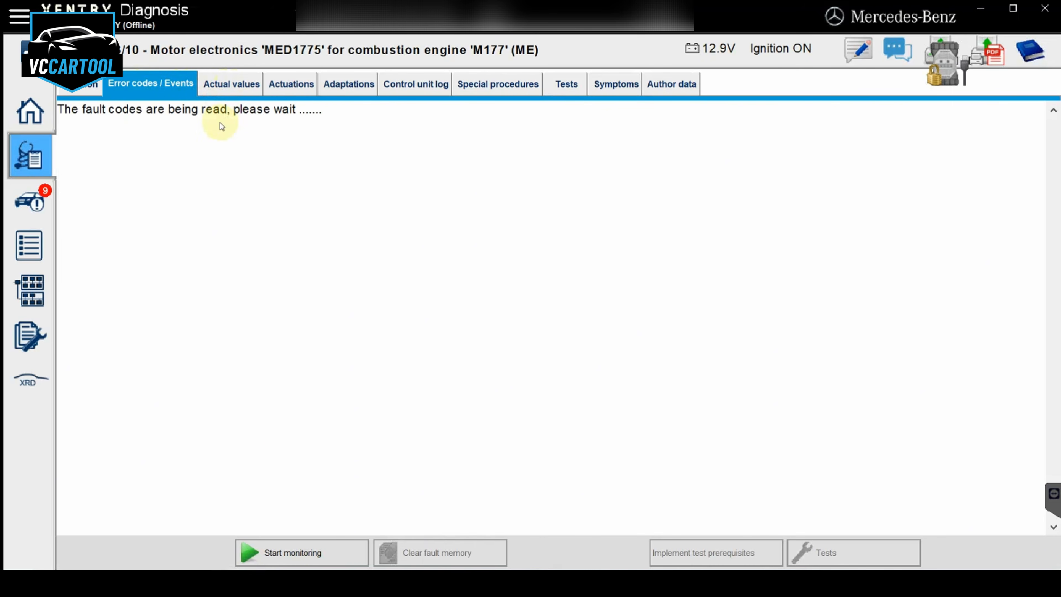
Clear the fault memory of the N3/10 motor electronics control unit
{"action": "left_click", "coordinate": [334, 552]}
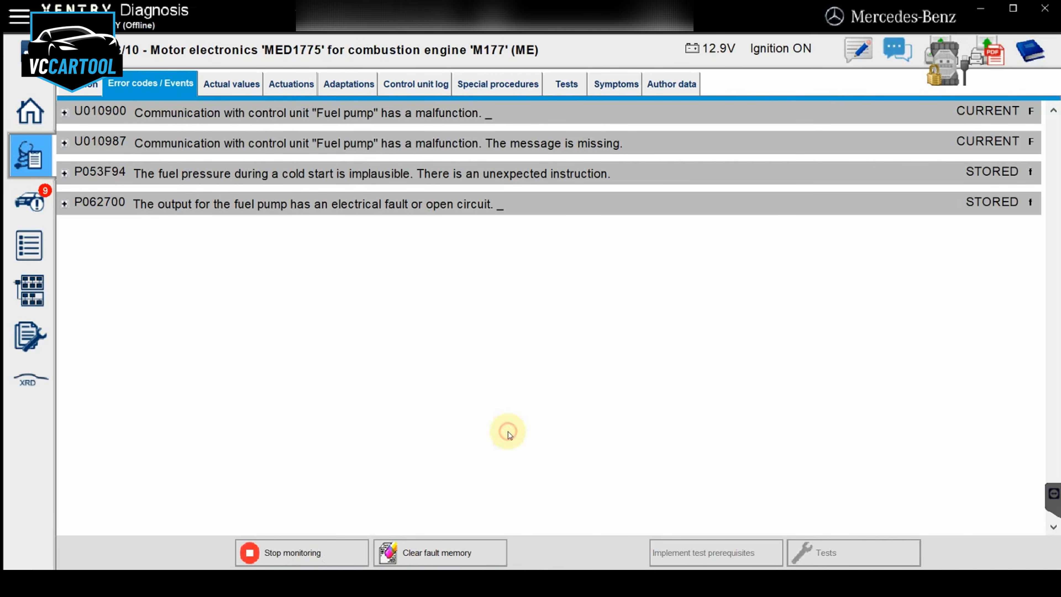
{"action": "left_click", "coordinate": [396, 548]}
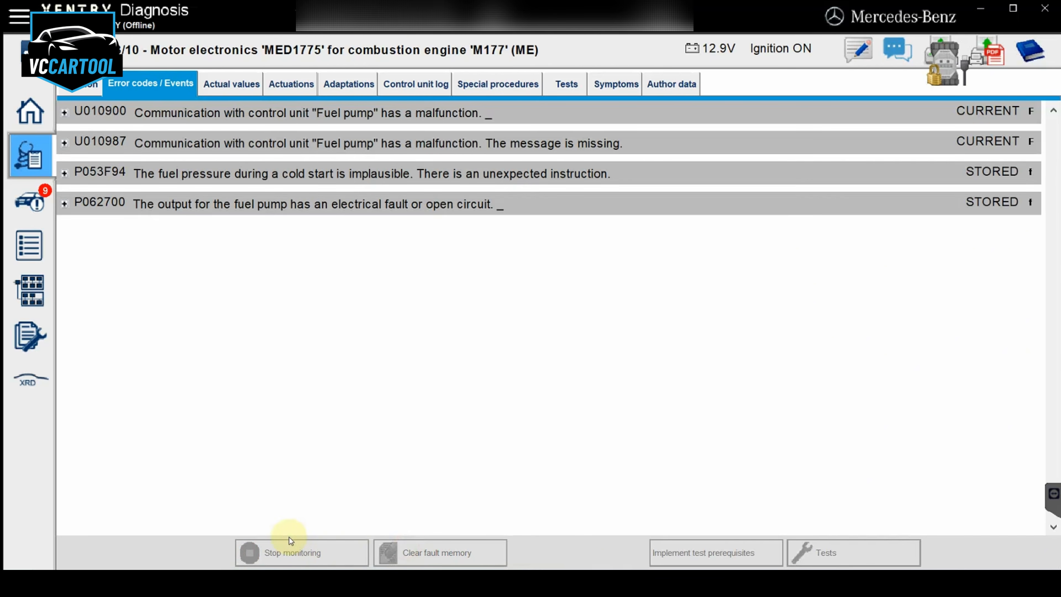
{"action": "left_click", "coordinate": [282, 542]}
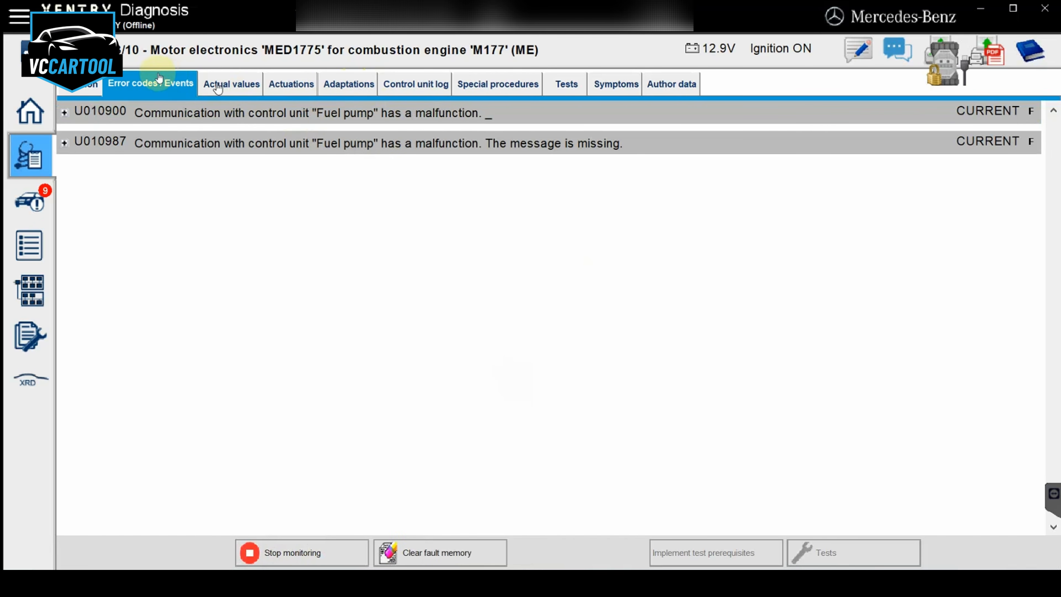
Return to the quick test overview and inspect the fault entries of the N118 fuel pump and N127 powertrain control units
{"action": "left_click", "coordinate": [34, 52]}
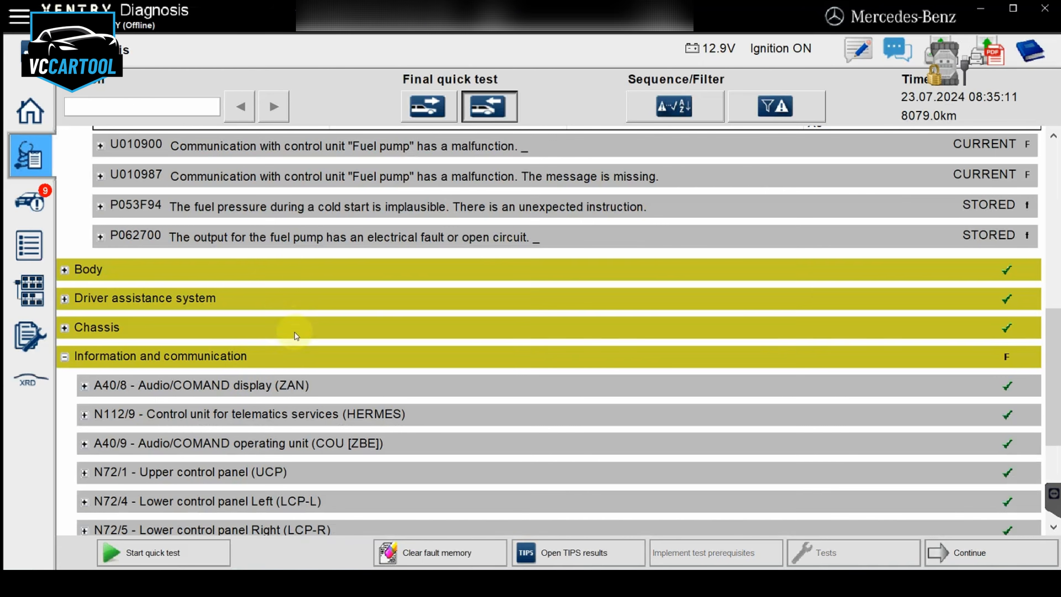
{"action": "scroll", "coordinate": [300, 244], "scroll_direction": "up", "scroll_amount": 3}
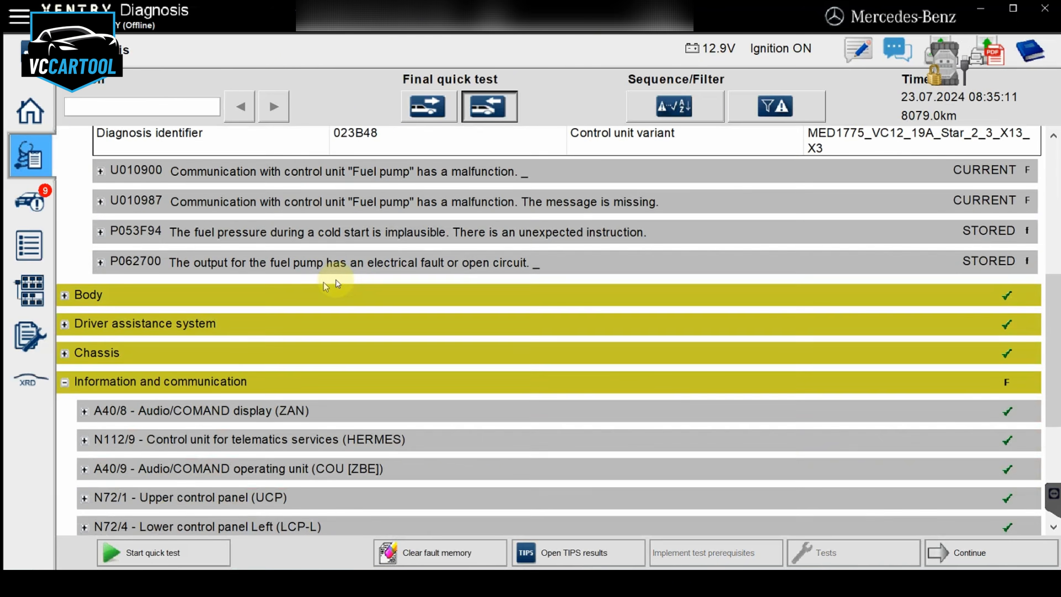
{"action": "scroll", "coordinate": [342, 285], "scroll_direction": "up", "scroll_amount": 3}
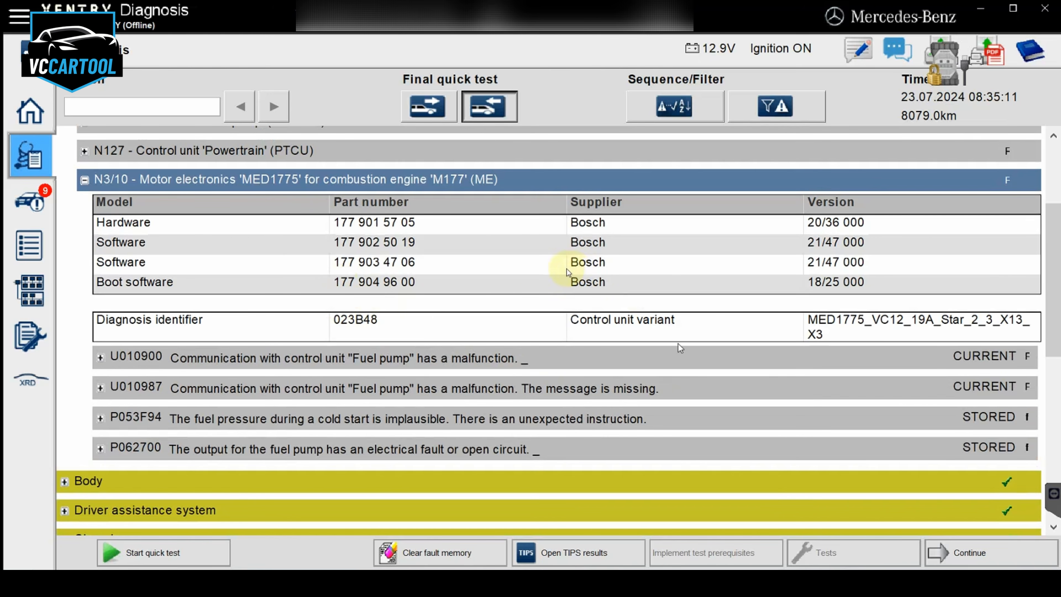
{"action": "scroll", "coordinate": [336, 203], "scroll_direction": "up", "scroll_amount": 1}
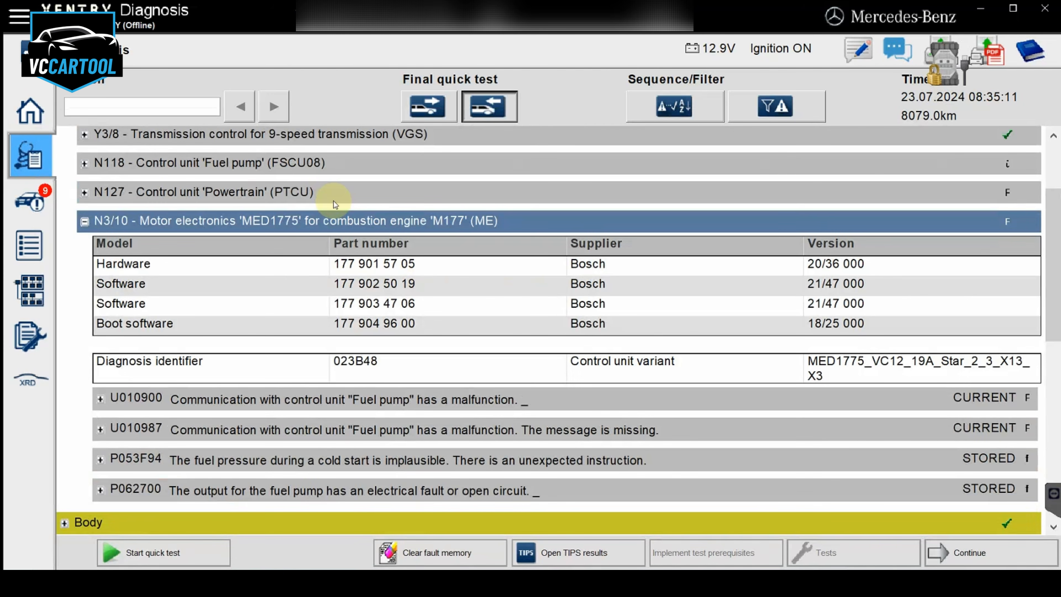
{"action": "left_click", "coordinate": [402, 167]}
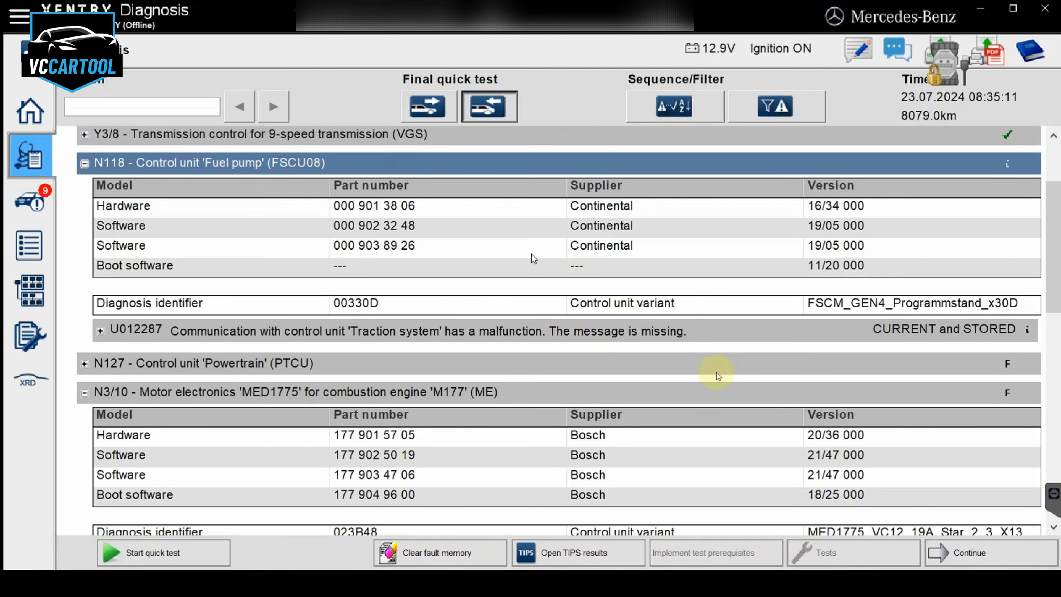
{"action": "left_click", "coordinate": [497, 371]}
{"action": "scroll", "coordinate": [566, 436], "scroll_direction": "down", "scroll_amount": 1}
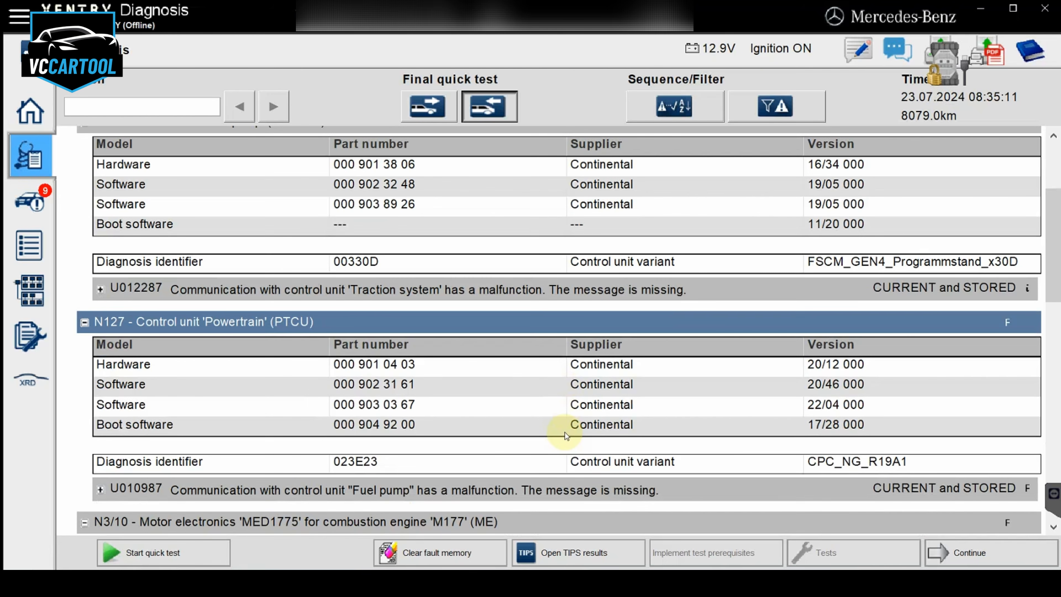
{"action": "scroll", "coordinate": [585, 378], "scroll_direction": "up", "scroll_amount": 2}
Open the N118 fuel pump control unit and confirm that its safety information has been read
{"action": "left_click", "coordinate": [340, 204]}
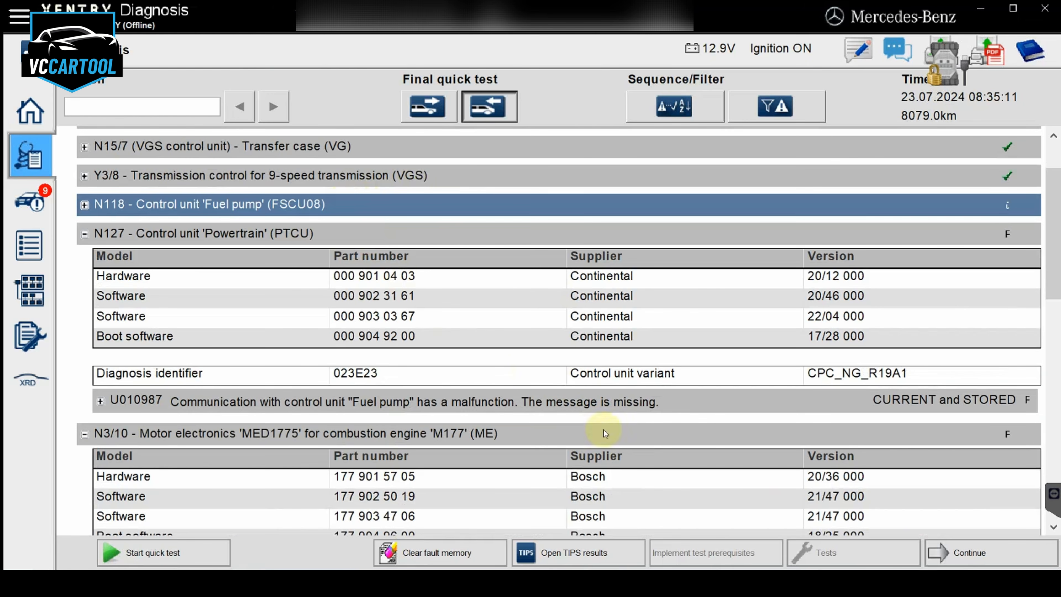
{"action": "left_click", "coordinate": [961, 553]}
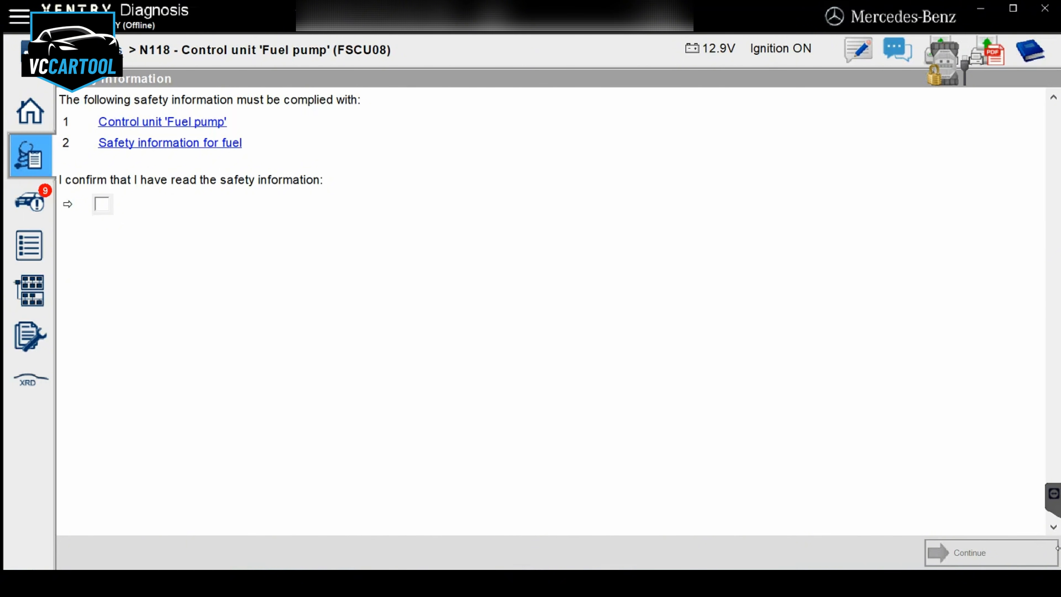
{"action": "left_click", "coordinate": [102, 204]}
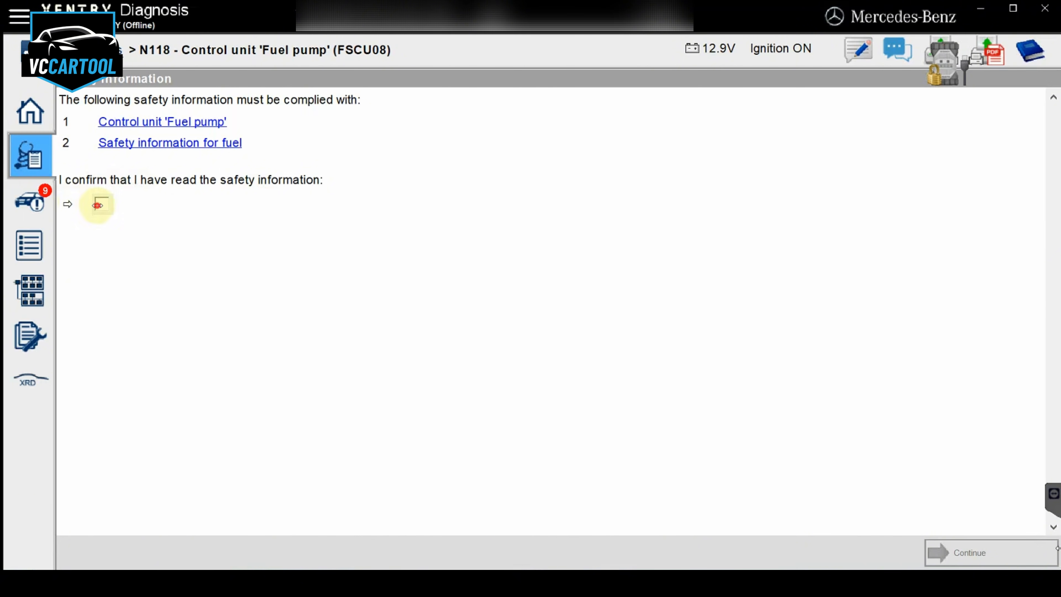
{"action": "left_click", "coordinate": [965, 551]}
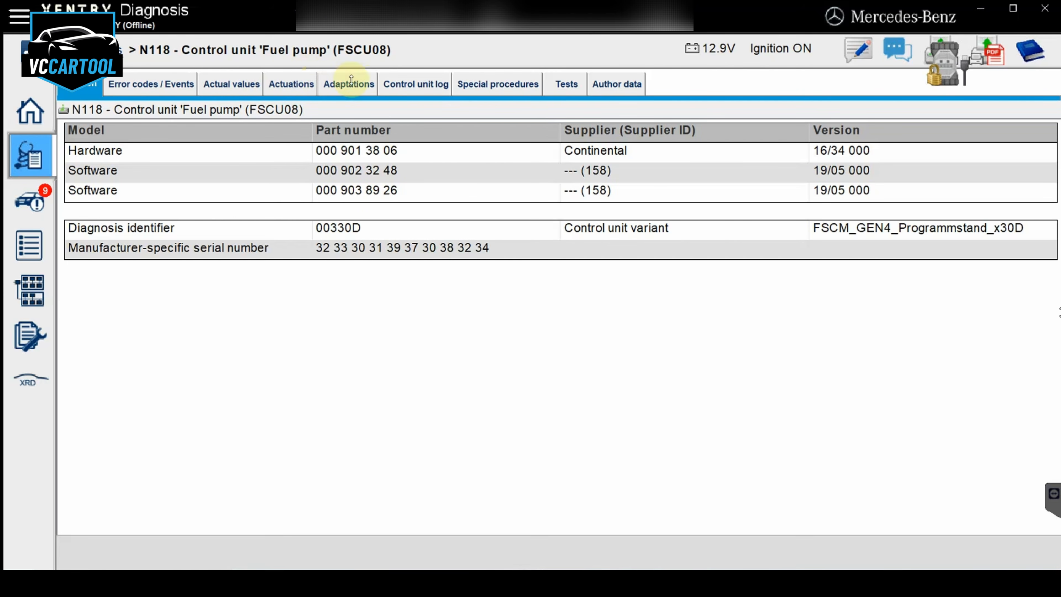
Display the M3 (Fuel pump) actual values and check the entry for request for fuel via CAN message
{"action": "left_click", "coordinate": [242, 90]}
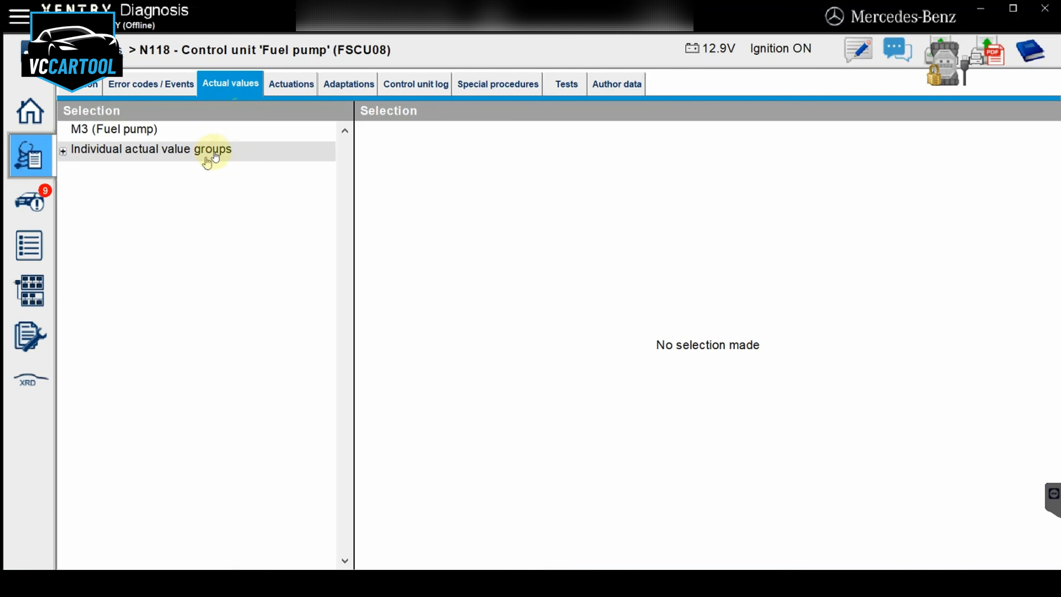
{"action": "left_click", "coordinate": [227, 133]}
{"action": "left_click", "coordinate": [1013, 551]}
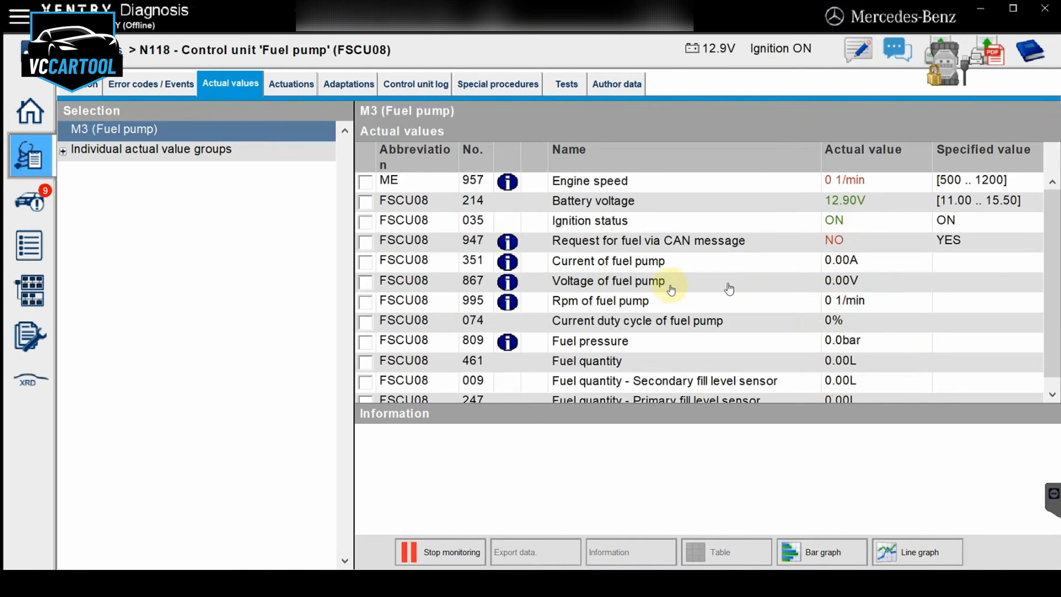
{"action": "scroll", "coordinate": [671, 289], "scroll_direction": "down", "scroll_amount": 1}
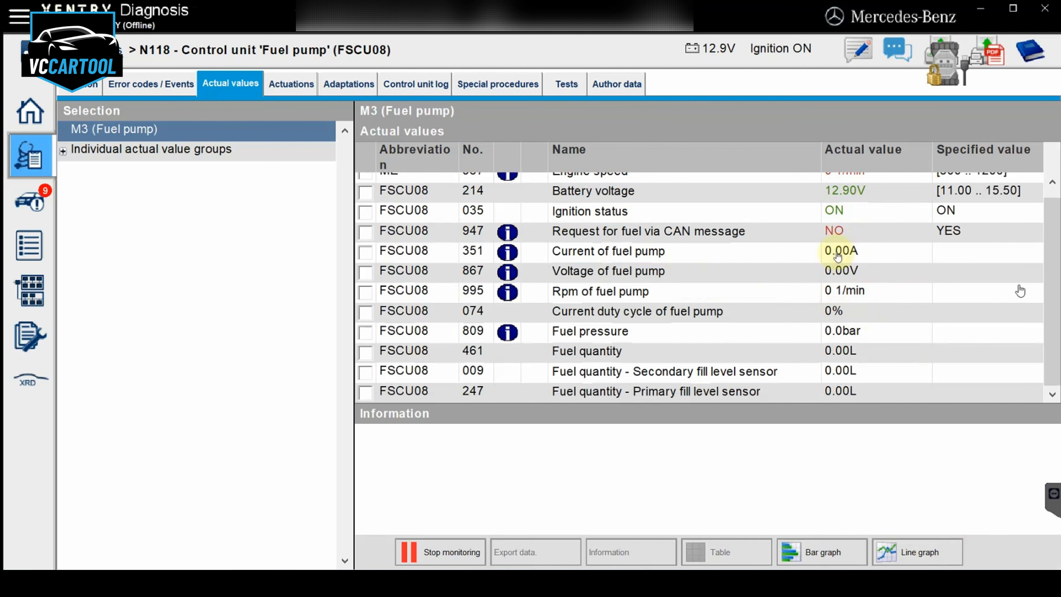
{"action": "left_click", "coordinate": [834, 231]}
{"action": "scroll", "coordinate": [756, 308], "scroll_direction": "up", "scroll_amount": 1}
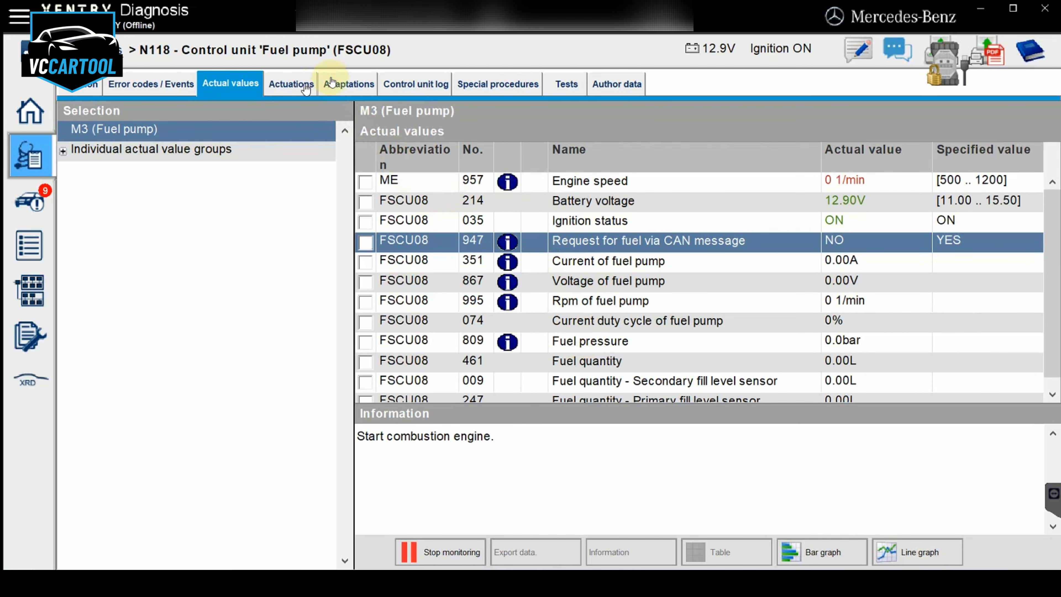
Display the fuel pump control unit's coding data under its configuration adaptations and review the coded values
{"action": "left_click", "coordinate": [342, 82]}
{"action": "left_click", "coordinate": [185, 172]}
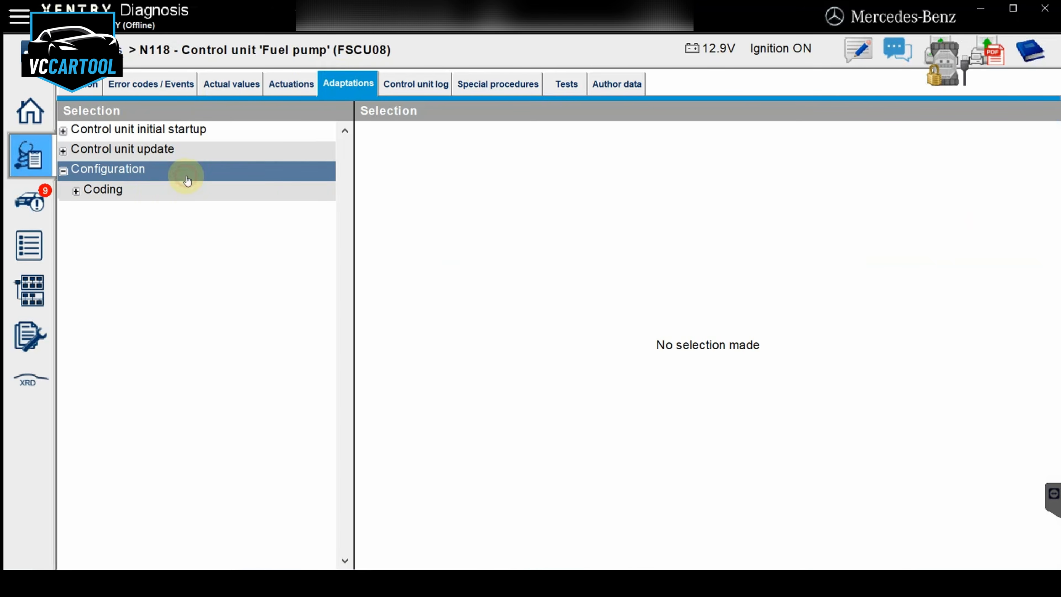
{"action": "left_click", "coordinate": [160, 196]}
{"action": "left_click", "coordinate": [179, 211]}
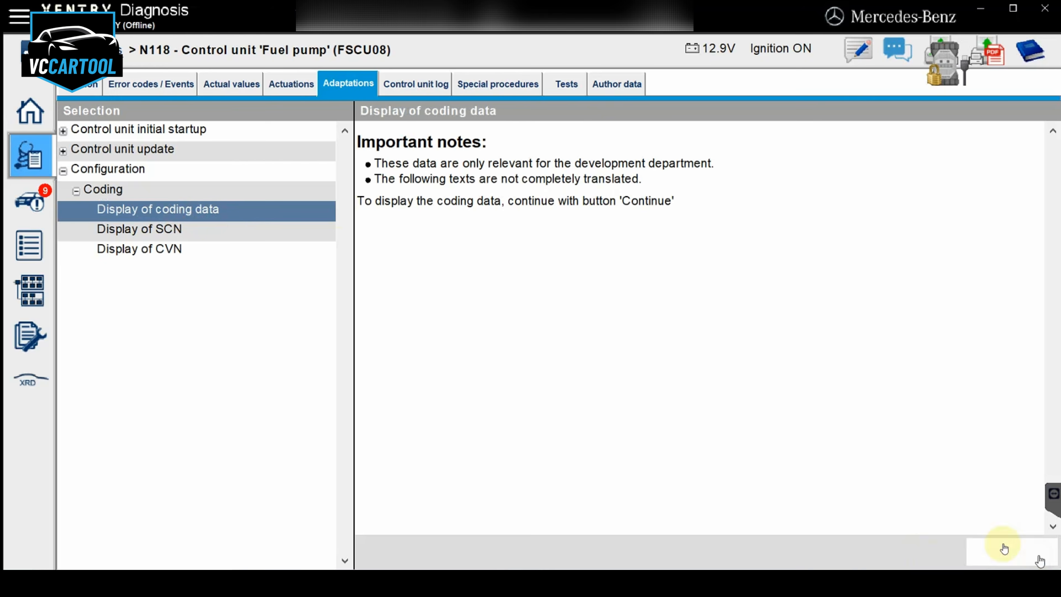
{"action": "left_click", "coordinate": [1004, 548]}
{"action": "scroll", "coordinate": [542, 288], "scroll_direction": "down", "scroll_amount": 1}
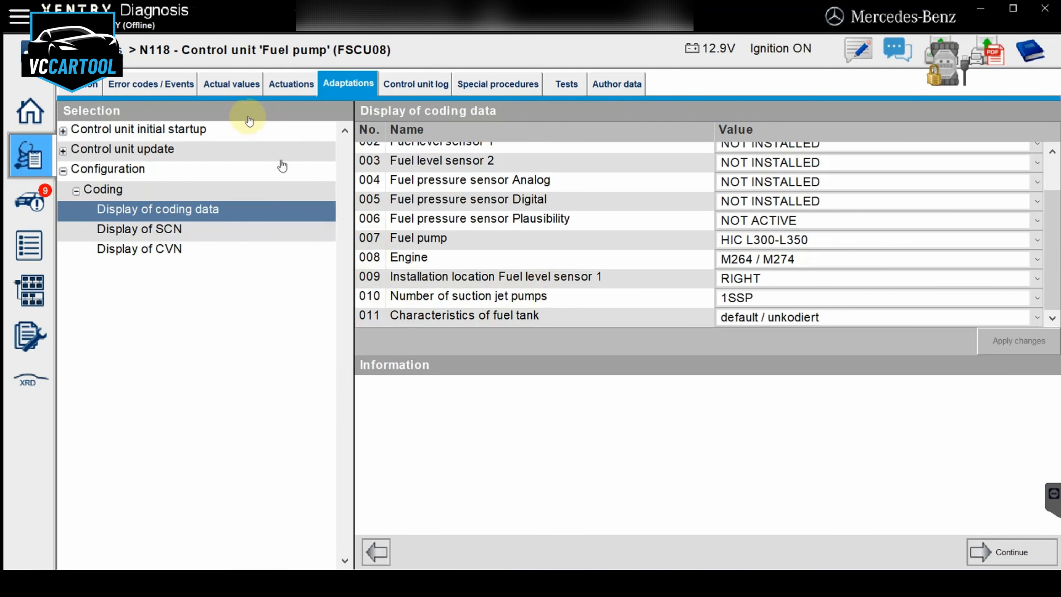
{"action": "left_click", "coordinate": [238, 85]}
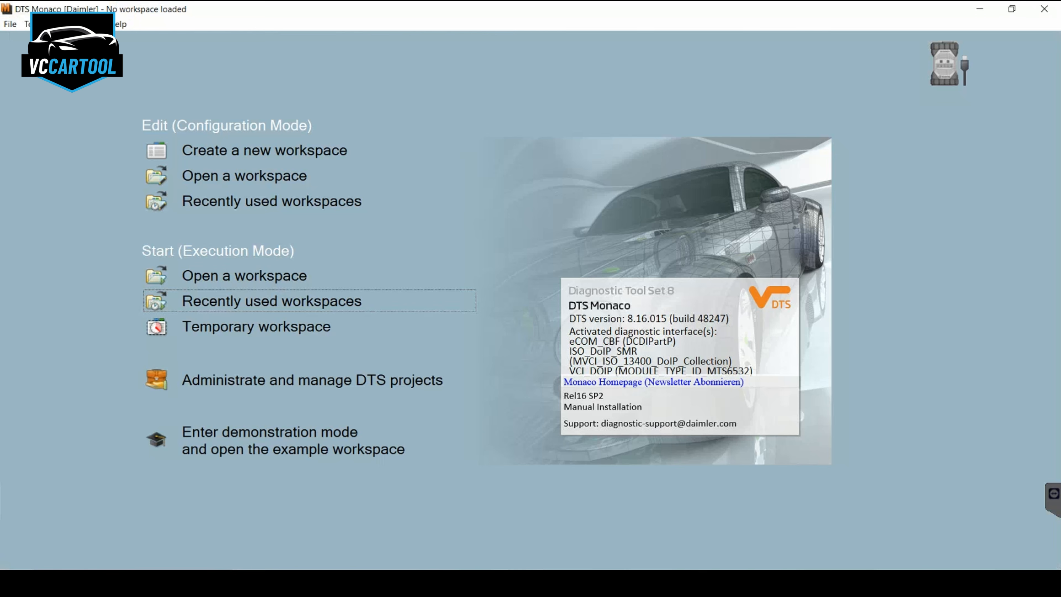
In DTS Monaco, start a temporary workspace with all SMR-D files from the PKW_SMRD_463 project's dbr folder
{"action": "left_click", "coordinate": [308, 326]}
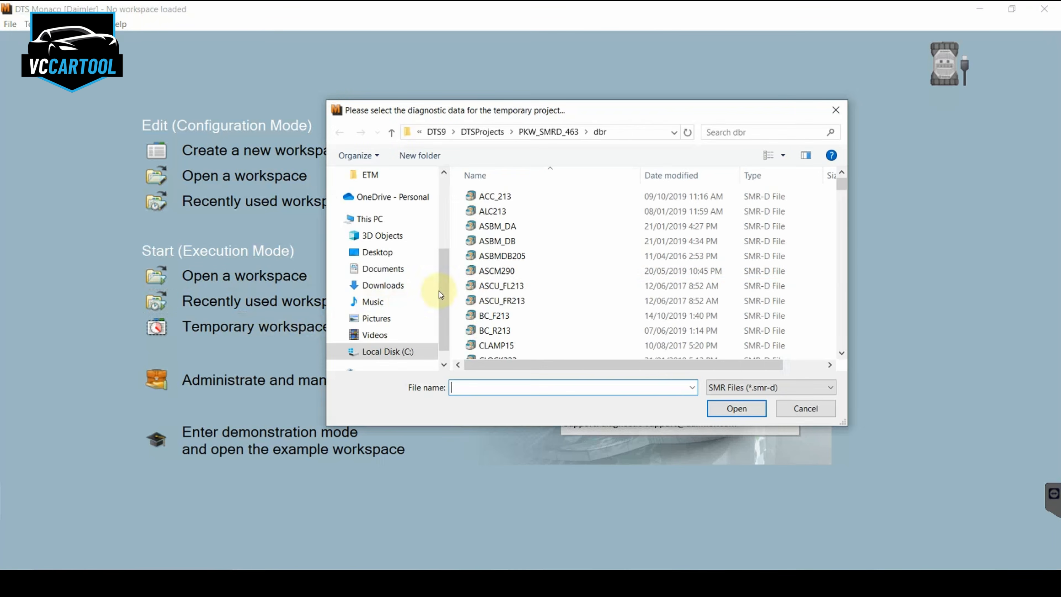
{"action": "left_click", "coordinate": [533, 256]}
{"action": "key", "text": "ctrl+a"}
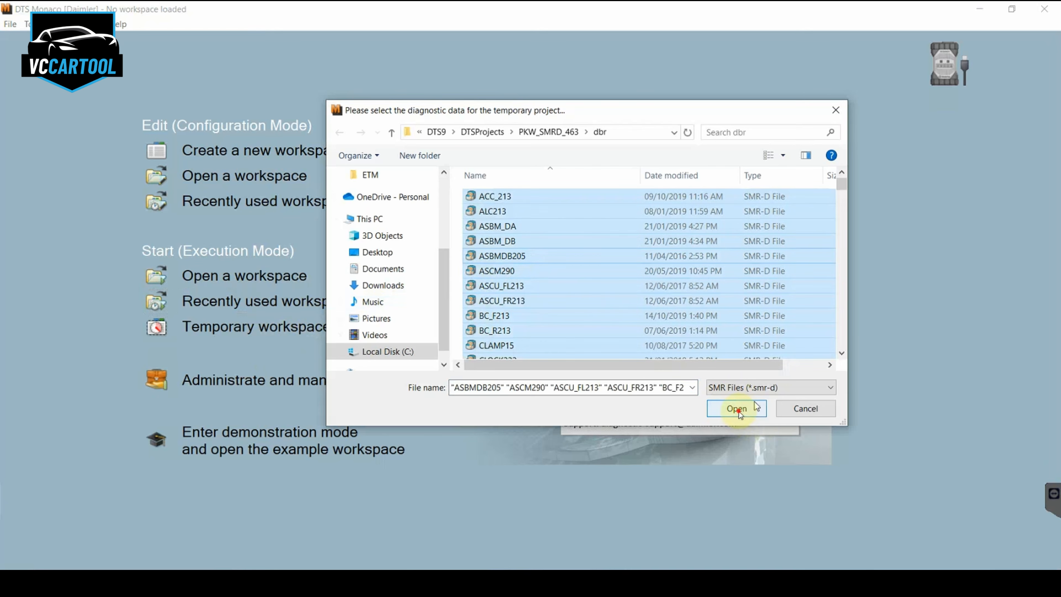
{"action": "left_click", "coordinate": [737, 410]}
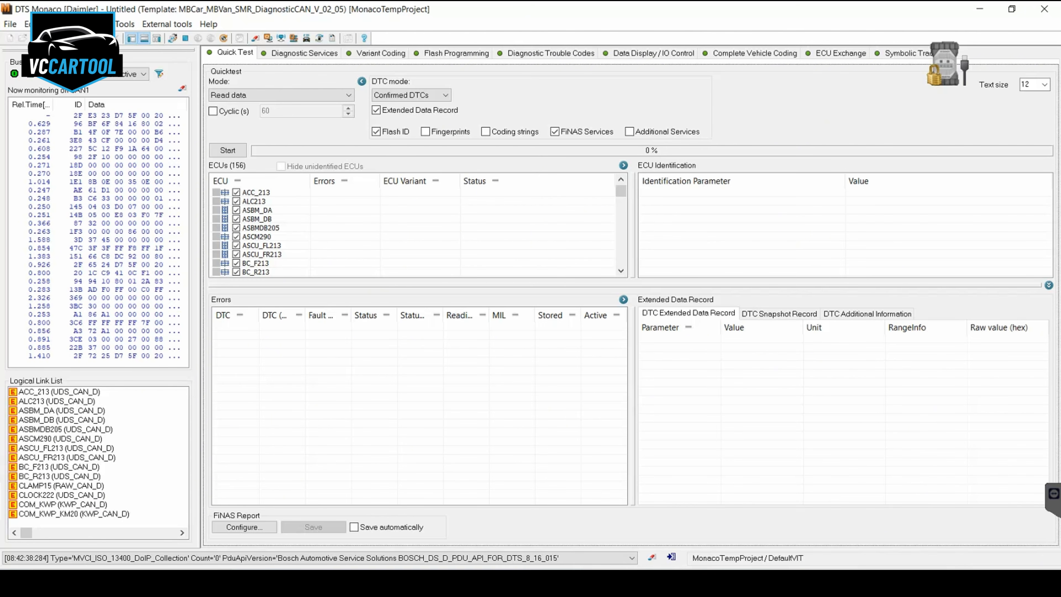
Connect to the FSCM_GEN4 (UDS_CAN_D) control unit in the diagnostic services
{"action": "left_click", "coordinate": [305, 54]}
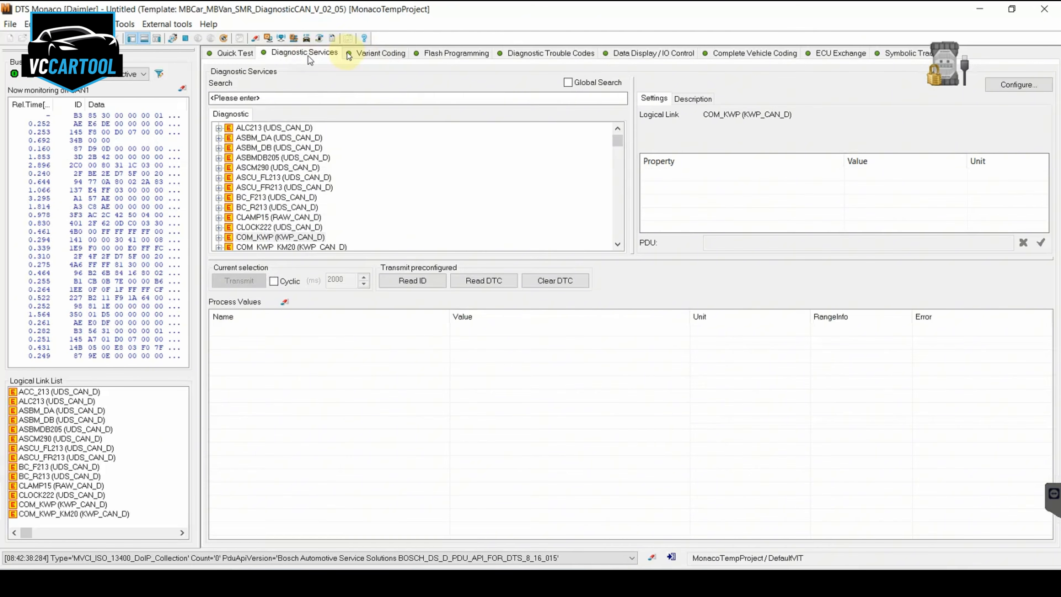
{"action": "left_click", "coordinate": [371, 55]}
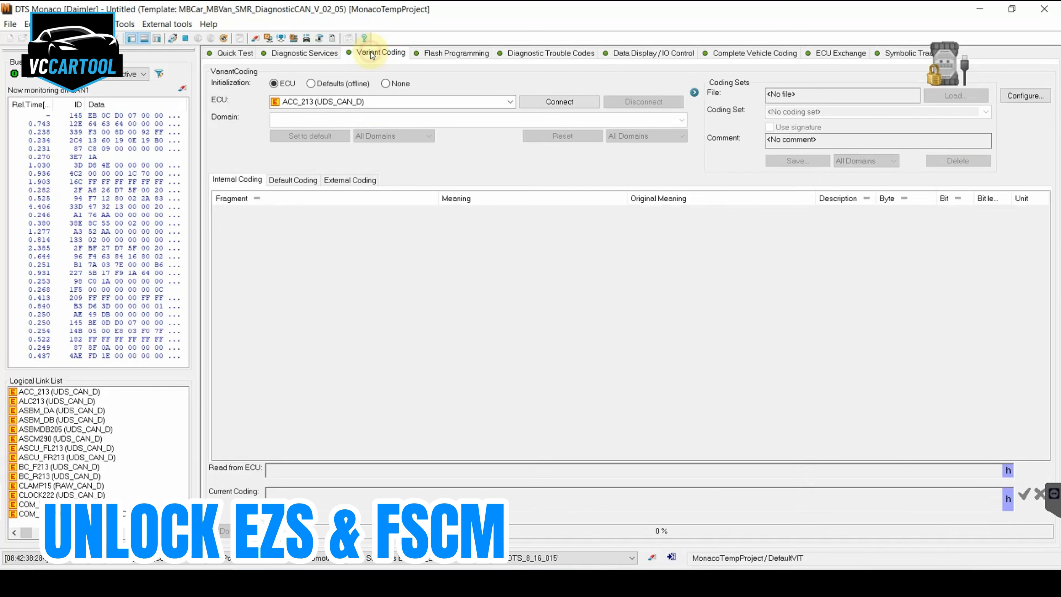
{"action": "left_click", "coordinate": [334, 54]}
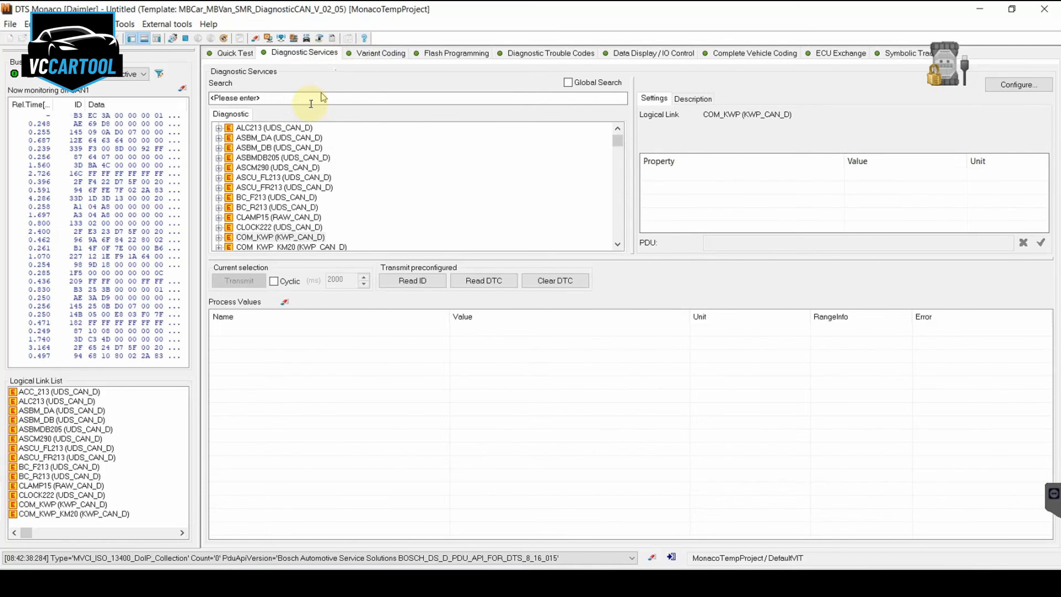
{"action": "left_click", "coordinate": [250, 188]}
{"action": "key", "text": "f"}
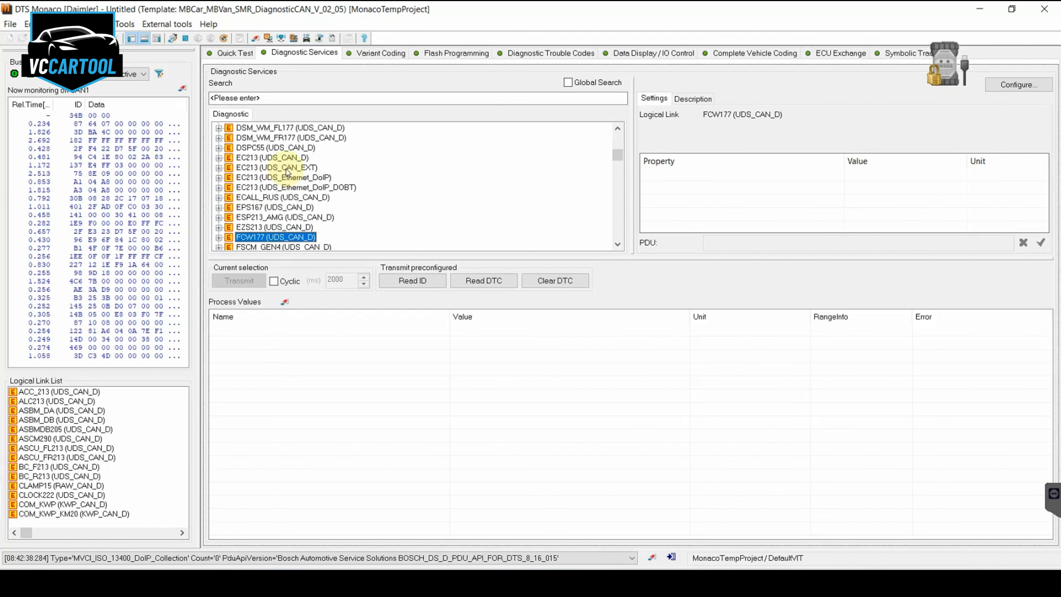
{"action": "double_click", "coordinate": [266, 246]}
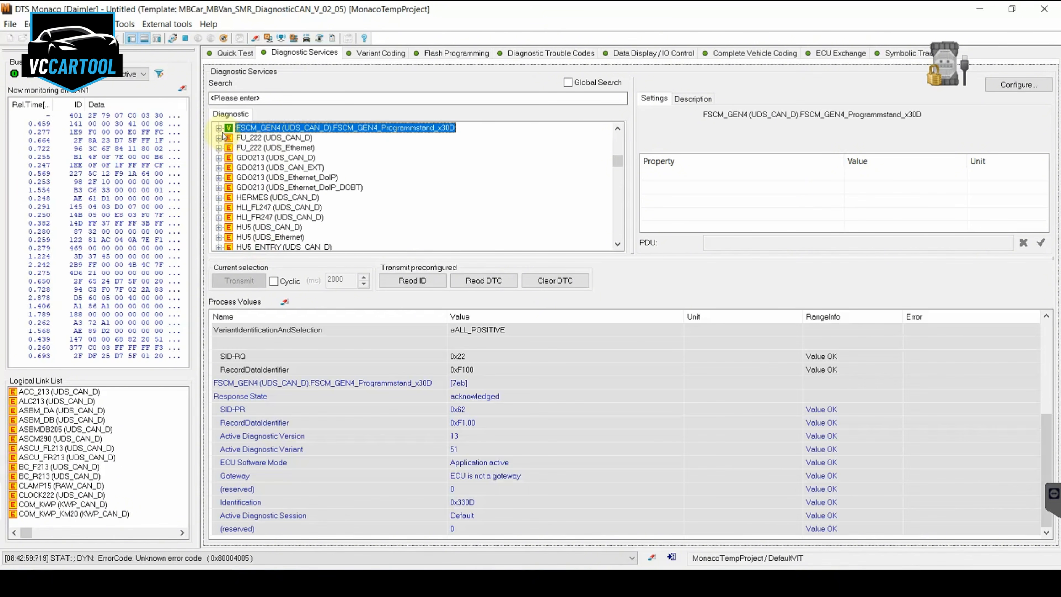
Expand the FSCM_GEN4 control unit's service tree down to its Security Access services
{"action": "left_click", "coordinate": [222, 128]}
{"action": "scroll", "coordinate": [259, 198], "scroll_direction": "down", "scroll_amount": 1}
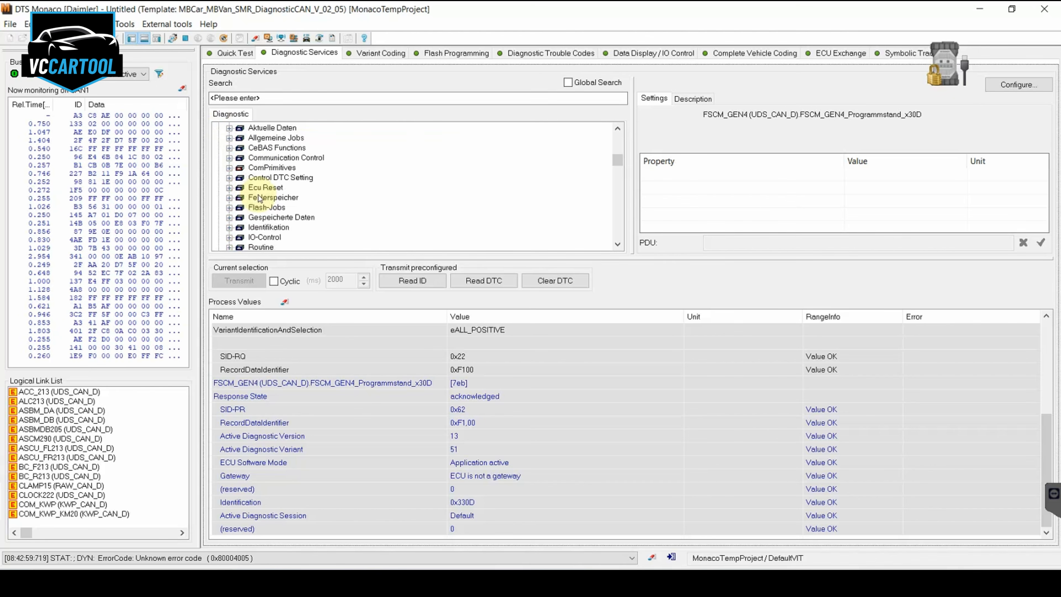
{"action": "scroll", "coordinate": [259, 198], "scroll_direction": "down", "scroll_amount": 1}
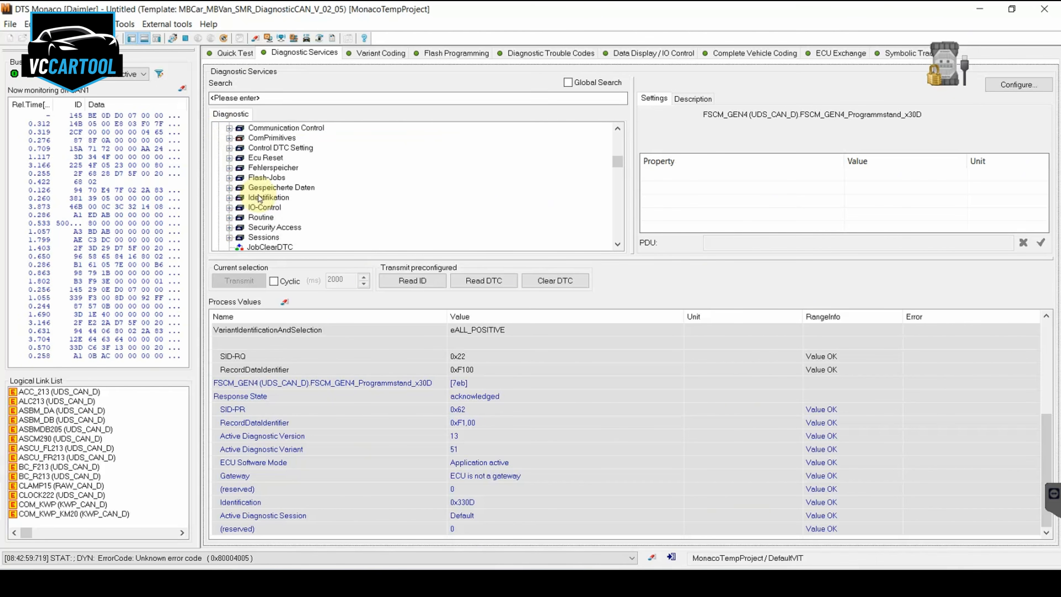
{"action": "left_click", "coordinate": [229, 227]}
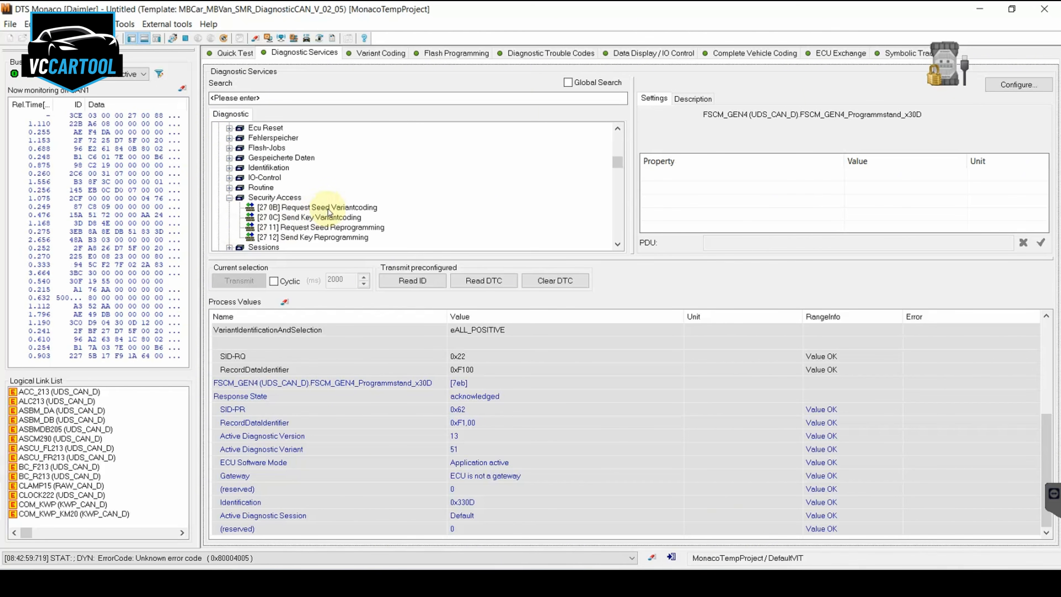
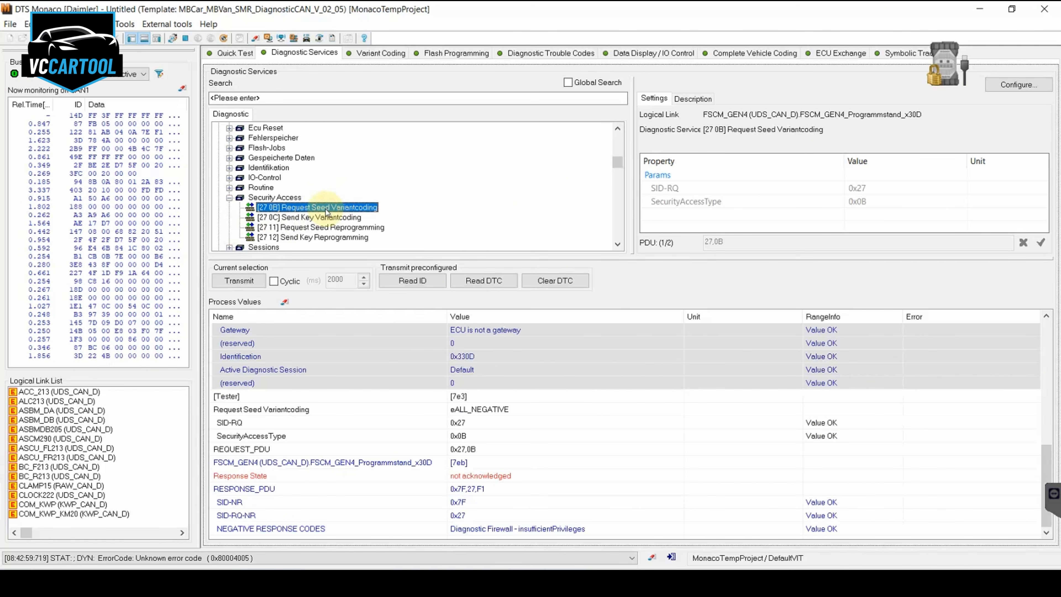
Expand the FSCM_GEN4 control unit's Allgemeine Jobs group and select the DJ Zugriffsberechtigung job
{"action": "scroll", "coordinate": [301, 205], "scroll_direction": "up", "scroll_amount": 2}
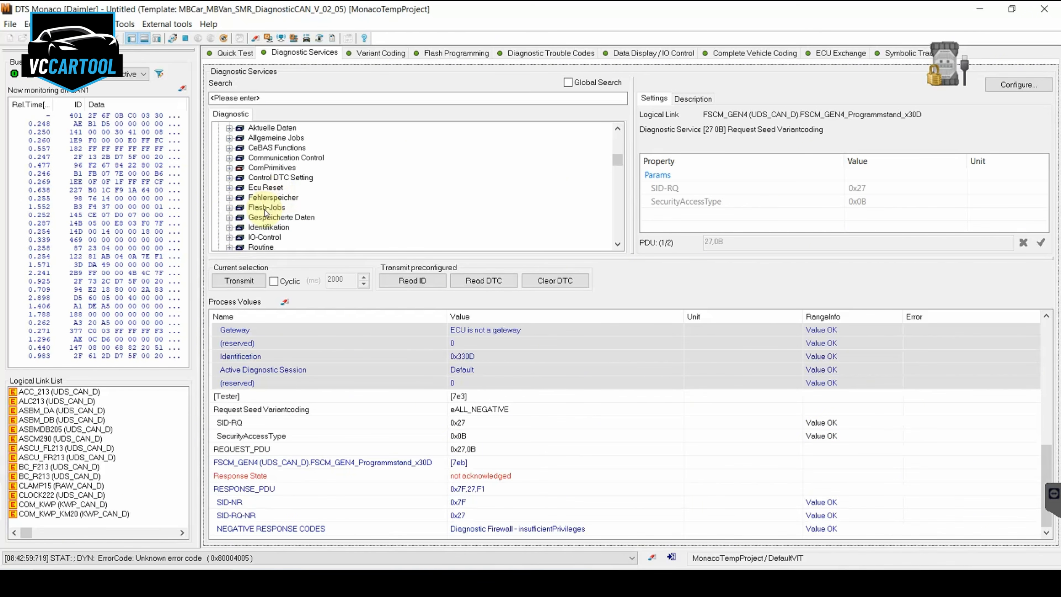
{"action": "scroll", "coordinate": [265, 212], "scroll_direction": "up", "scroll_amount": 1}
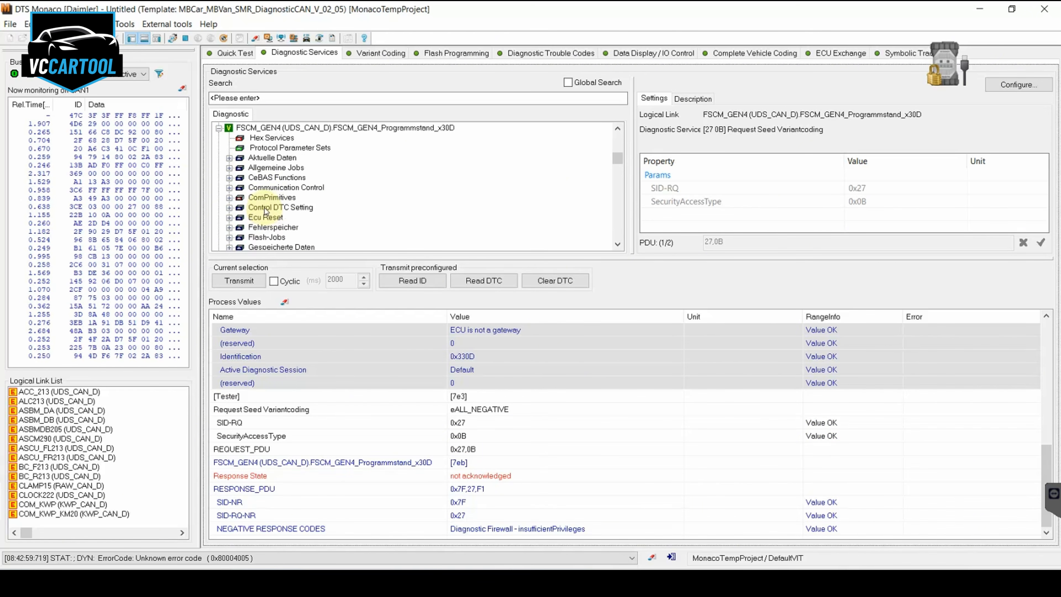
{"action": "left_click", "coordinate": [228, 168]}
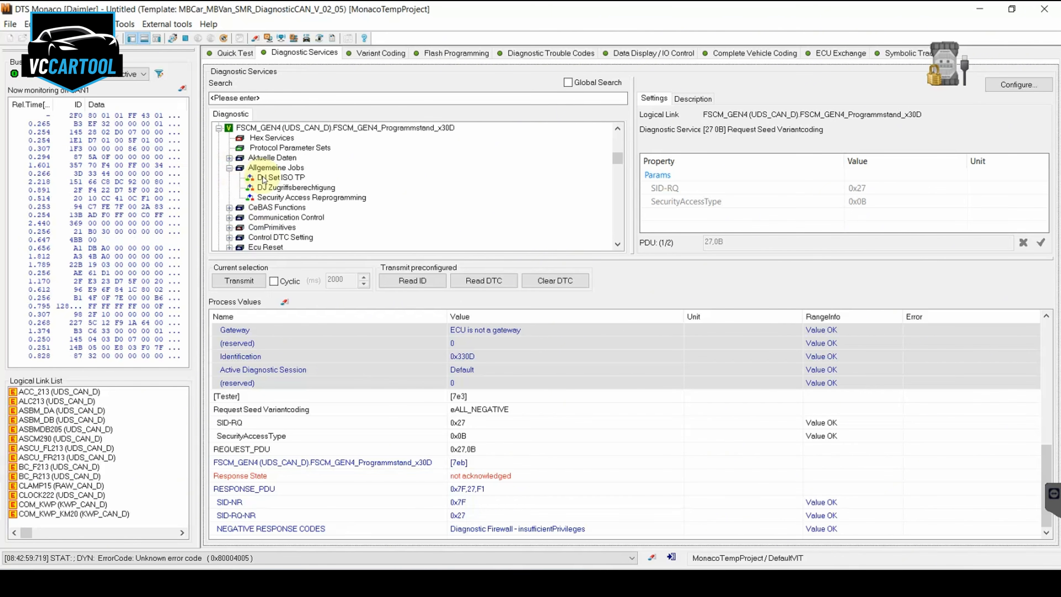
{"action": "left_click", "coordinate": [291, 189]}
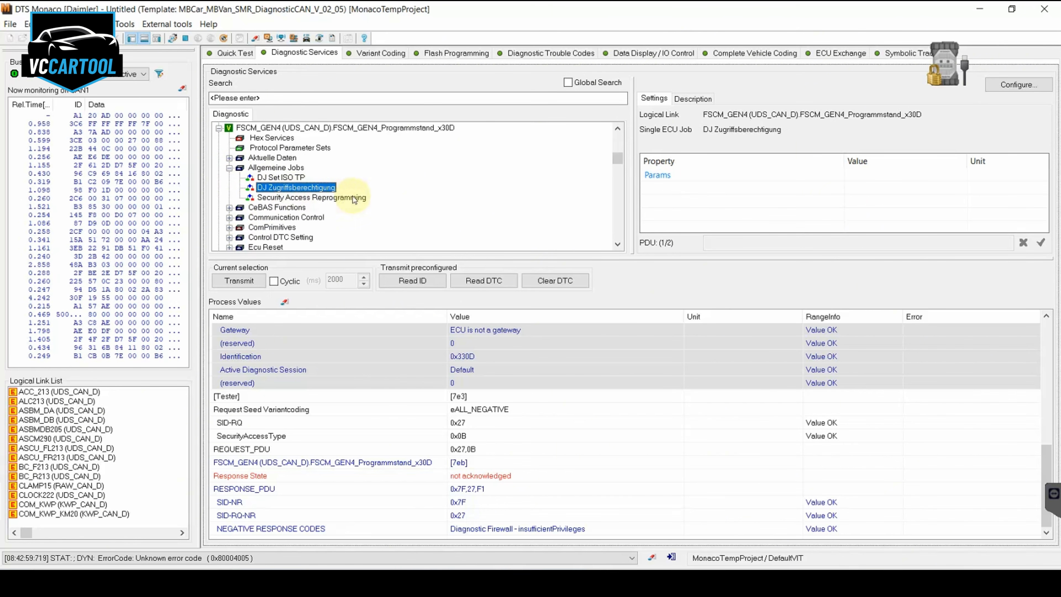
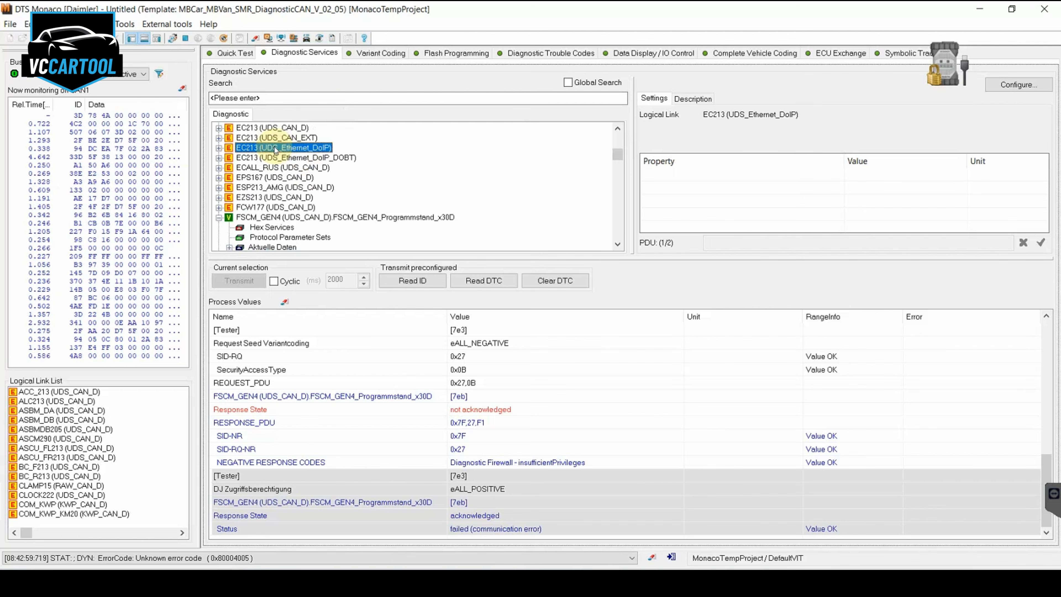
Connect to the EZS213 (UDS_CAN_D) control unit to run its variant identification
{"action": "key", "text": "Down"}
{"action": "key", "text": "Down"}
{"action": "key", "text": "Down"}
{"action": "key", "text": "Down"}
{"action": "key", "text": "Down"}
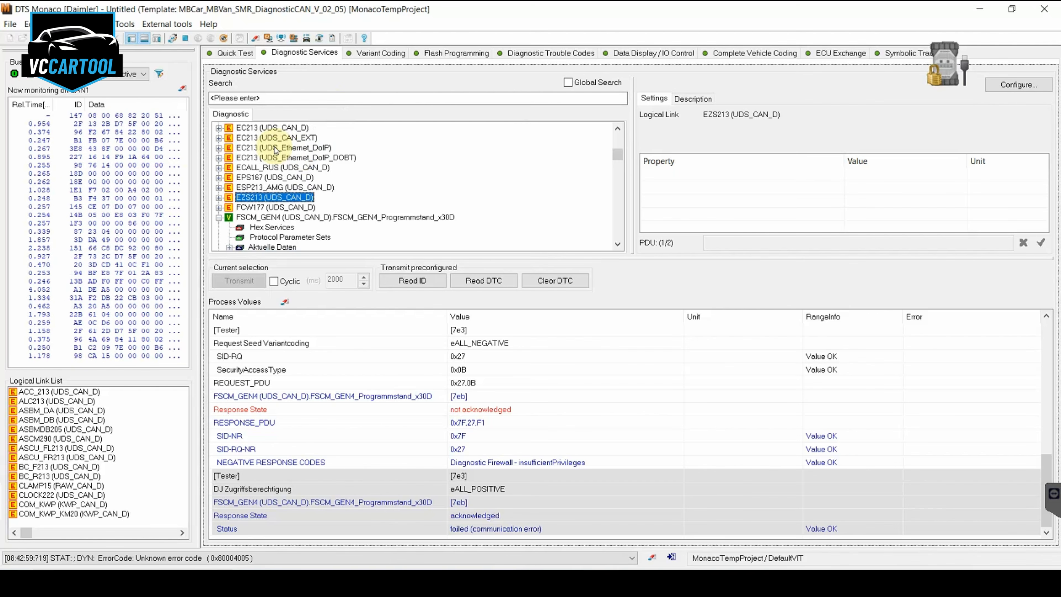
{"action": "double_click", "coordinate": [265, 201]}
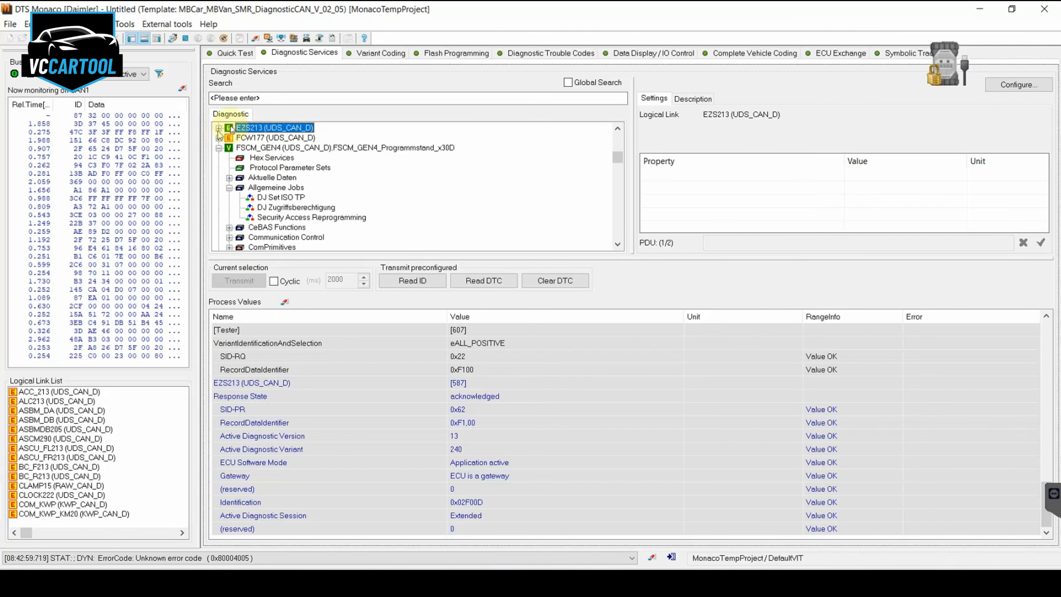
Expand the EZS213's Generic Jobs group and run the Security Access Level 39 job
{"action": "left_click", "coordinate": [218, 129]}
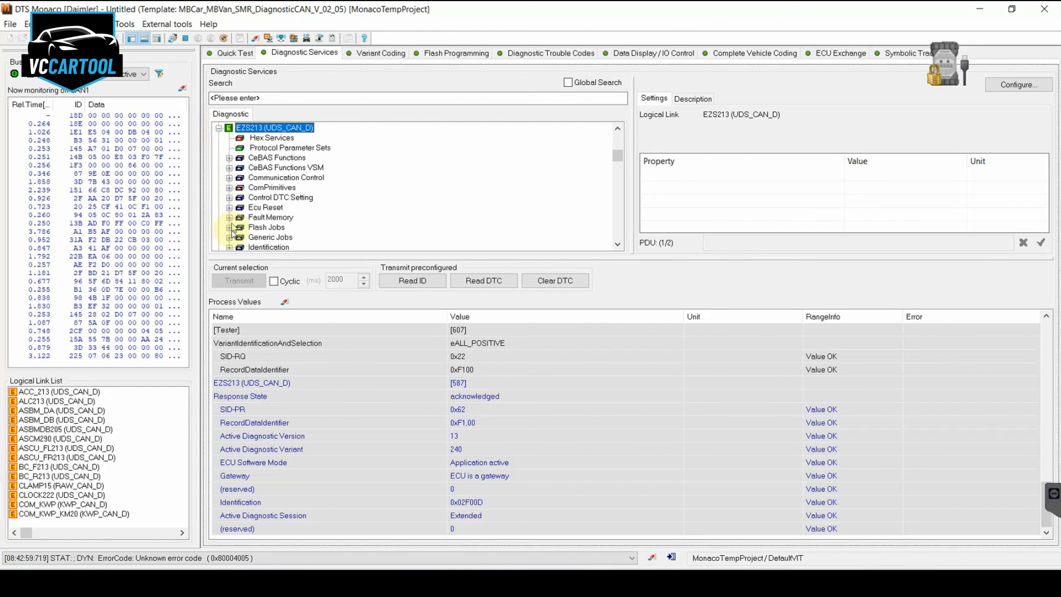
{"action": "left_click", "coordinate": [227, 238]}
{"action": "left_click", "coordinate": [302, 218]}
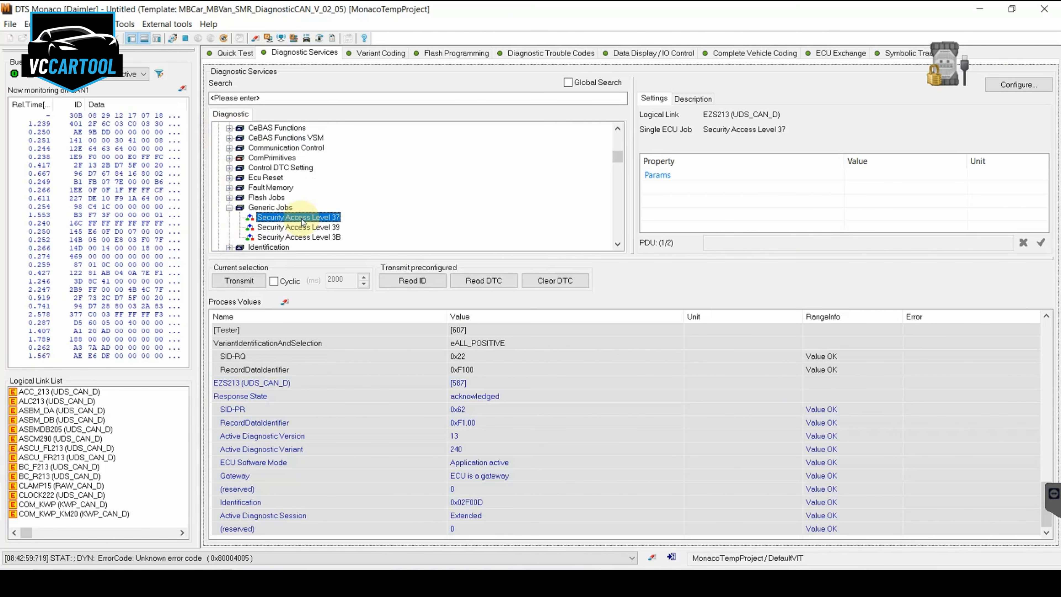
{"action": "left_click", "coordinate": [303, 223]}
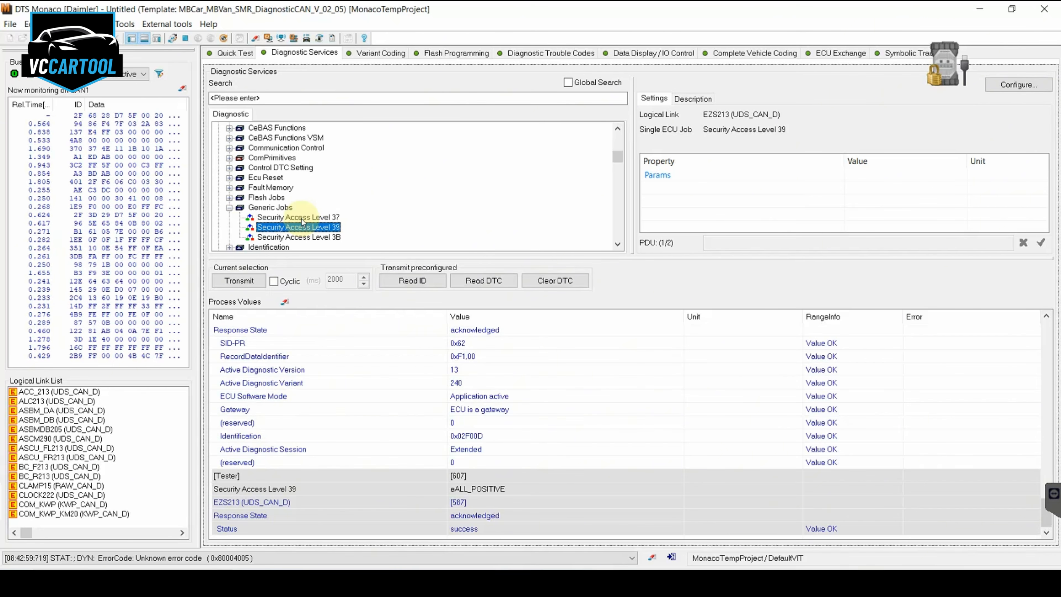
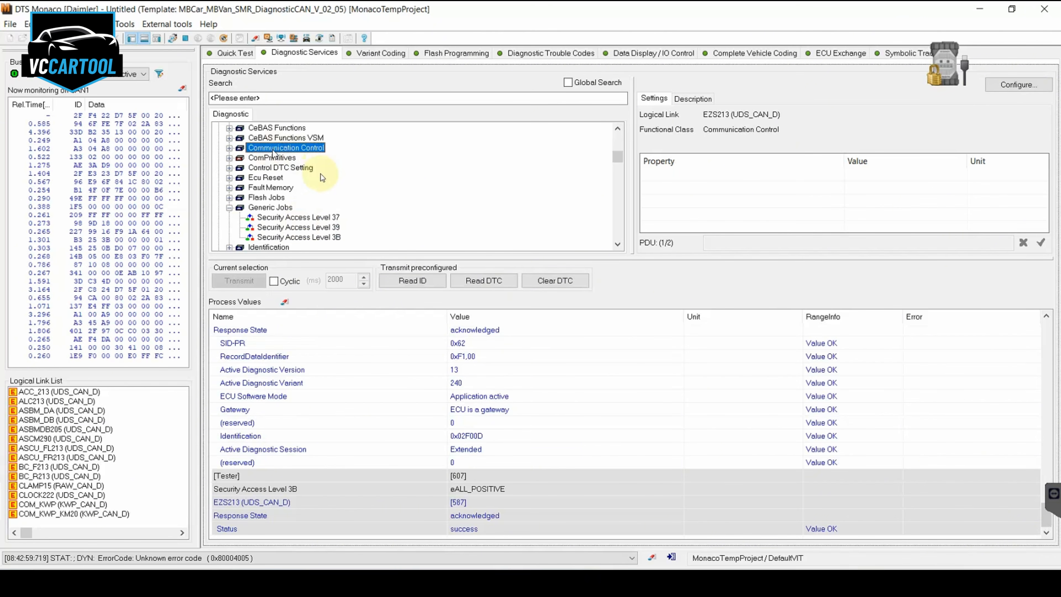
Connect to the FSCM_GEN4 (UDS_CAN_D) control unit and run DJ Zugriffsberechtigung from its Allgemeine Jobs group
{"action": "scroll", "coordinate": [322, 178], "scroll_direction": "down", "scroll_amount": 8}
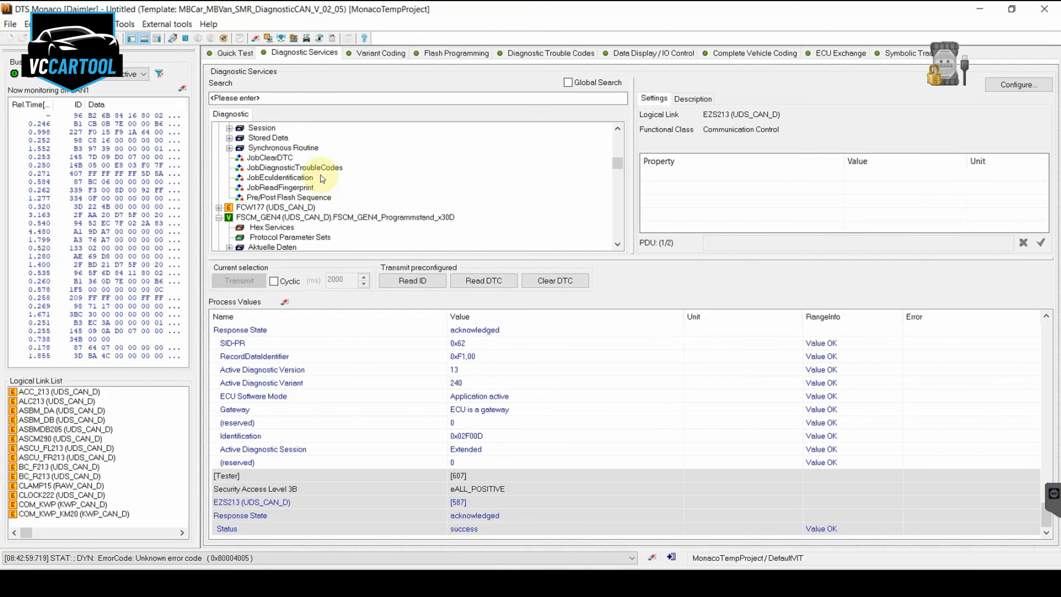
{"action": "double_click", "coordinate": [280, 219]}
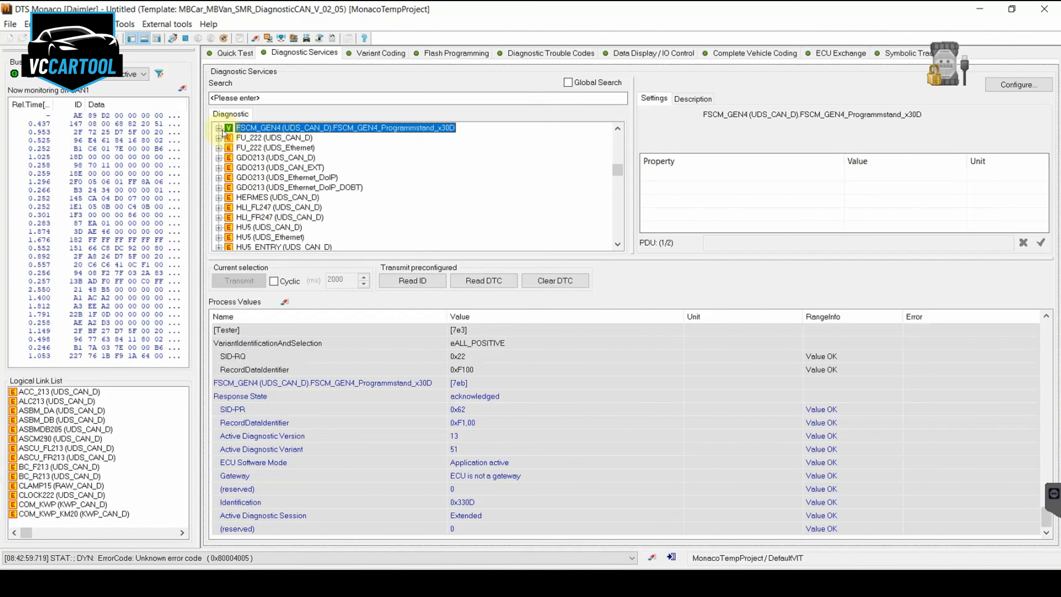
{"action": "left_click", "coordinate": [219, 128]}
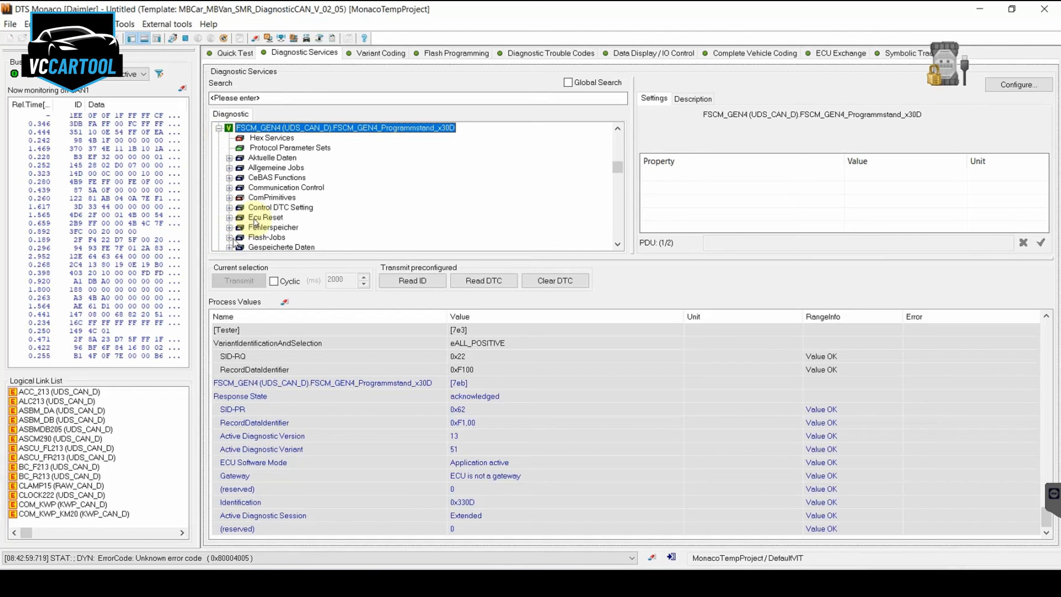
{"action": "scroll", "coordinate": [246, 226], "scroll_direction": "down", "scroll_amount": 1}
{"action": "left_click", "coordinate": [228, 138]}
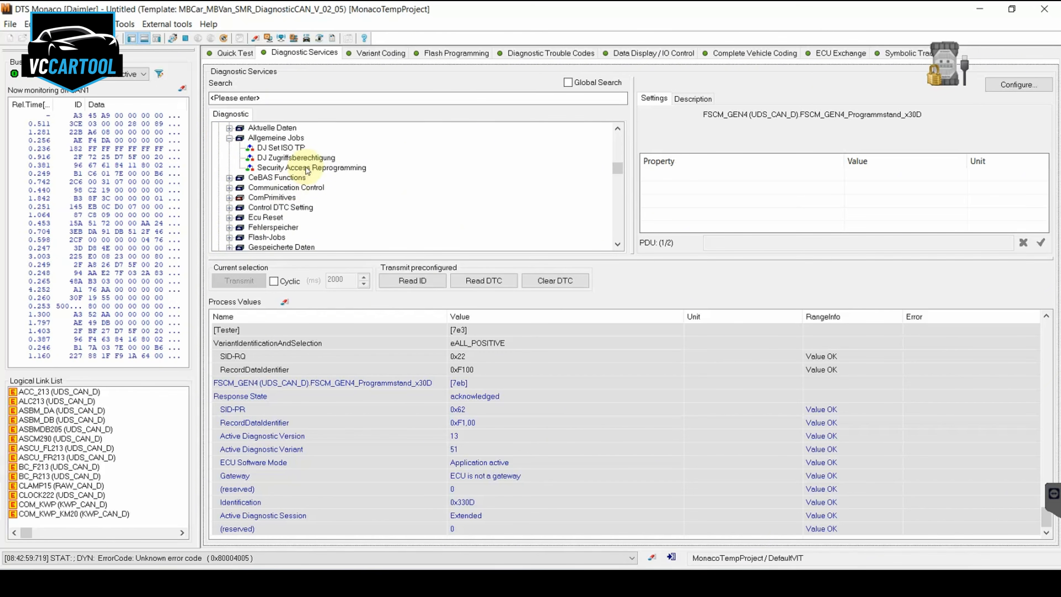
{"action": "left_click", "coordinate": [316, 161]}
{"action": "double_click", "coordinate": [316, 161]}
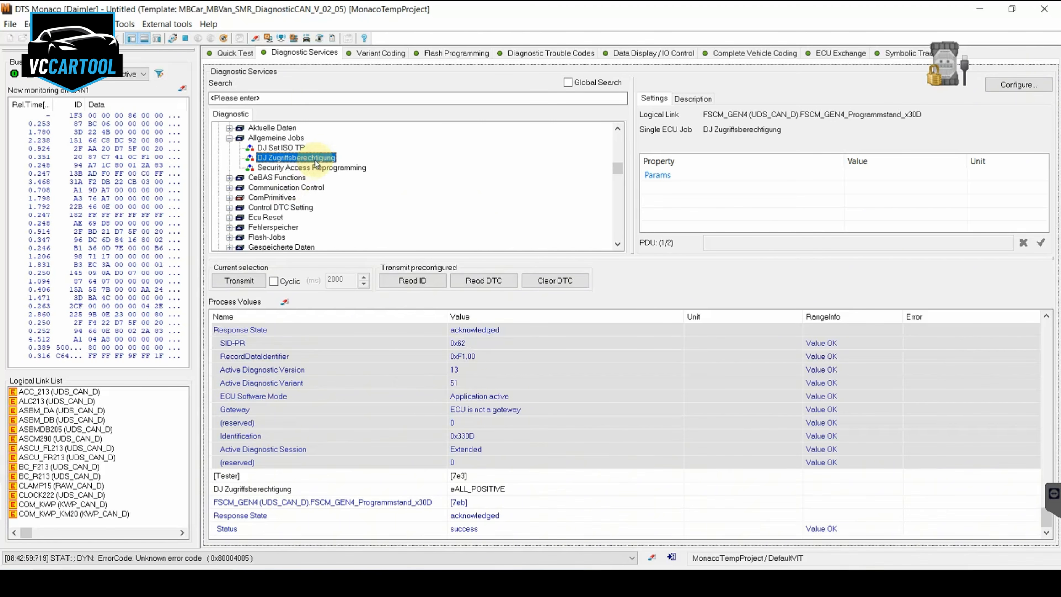
Connect to FSCM_GEN4 (UDS_CAN_D) in Variant Coding to read its current coding
{"action": "left_click", "coordinate": [373, 62]}
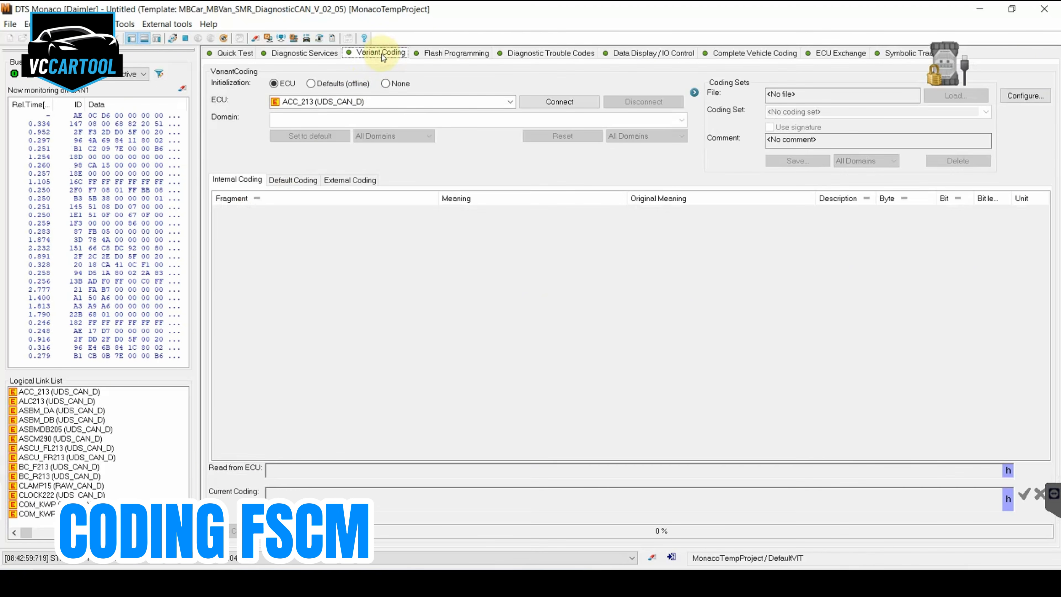
{"action": "left_click", "coordinate": [348, 102]}
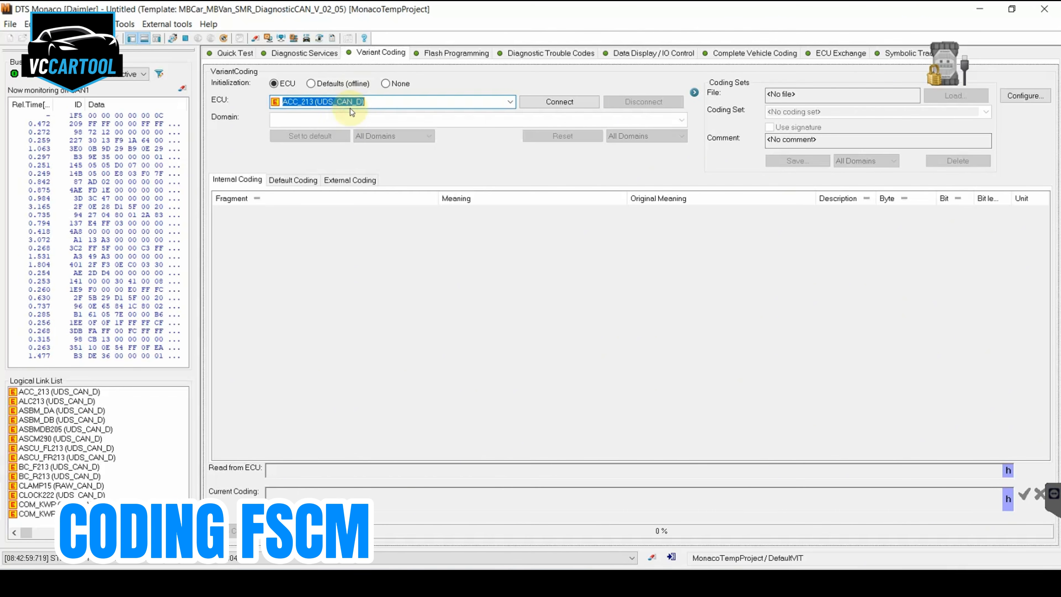
{"action": "type", "text": "f"}
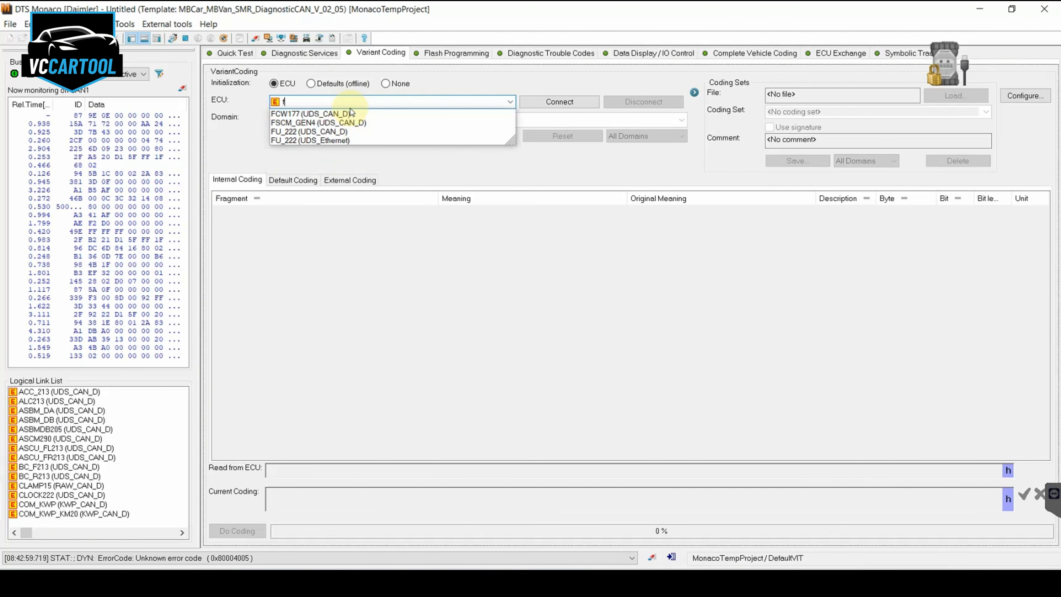
{"action": "key", "text": "Down"}
{"action": "key", "text": "Down"}
{"action": "key", "text": "Return"}
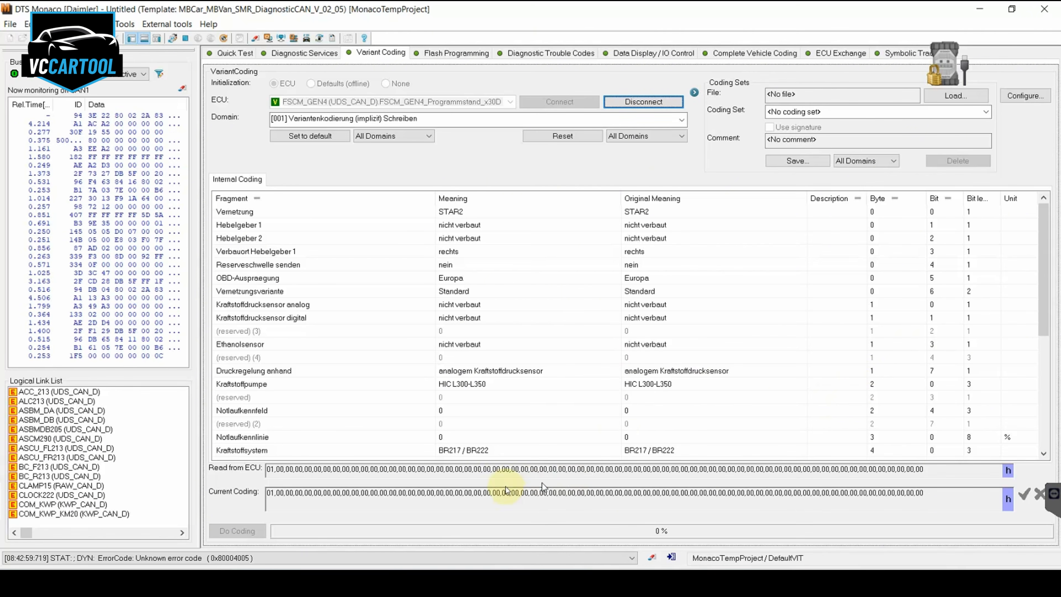
Set the FSCM's Kraftstoffsystem fragment to BR463 and write the coding to the control unit
{"action": "left_click", "coordinate": [526, 456]}
{"action": "left_click", "coordinate": [526, 456]}
{"action": "left_click", "coordinate": [468, 500]}
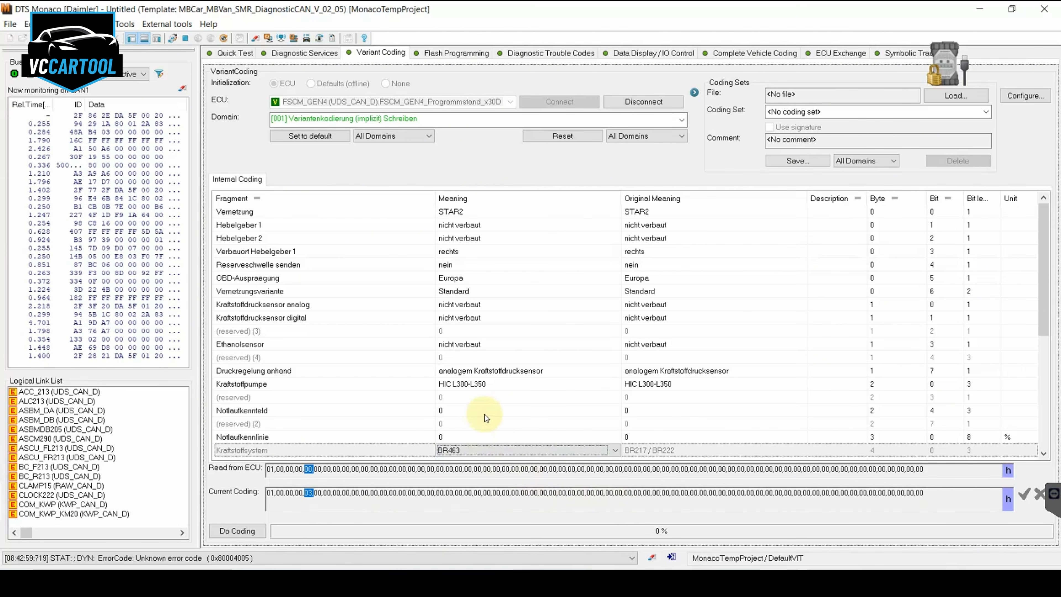
{"action": "key", "text": "Return"}
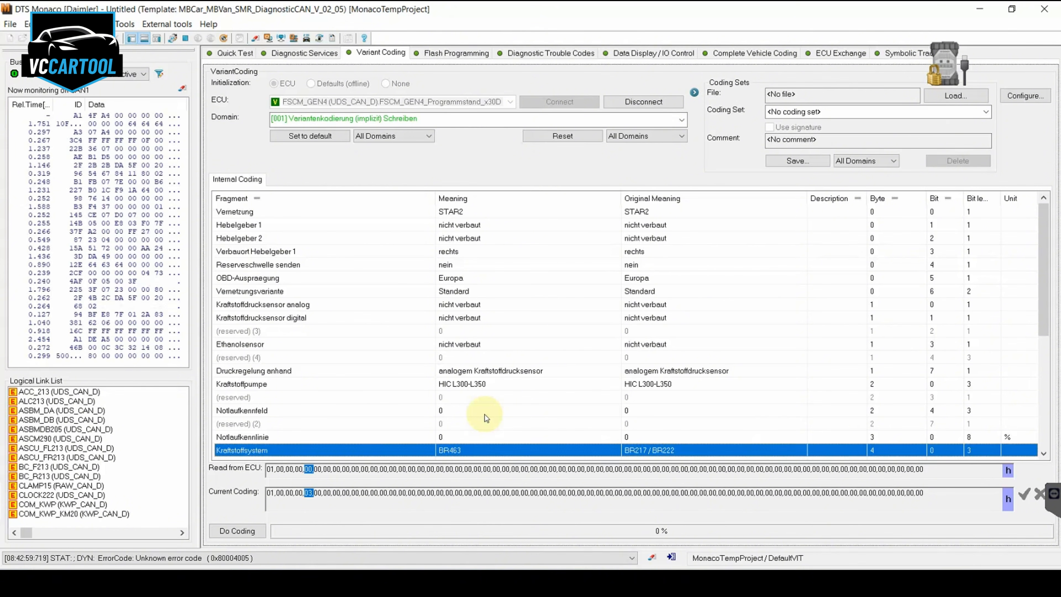
{"action": "scroll", "coordinate": [486, 418], "scroll_direction": "down", "scroll_amount": 5}
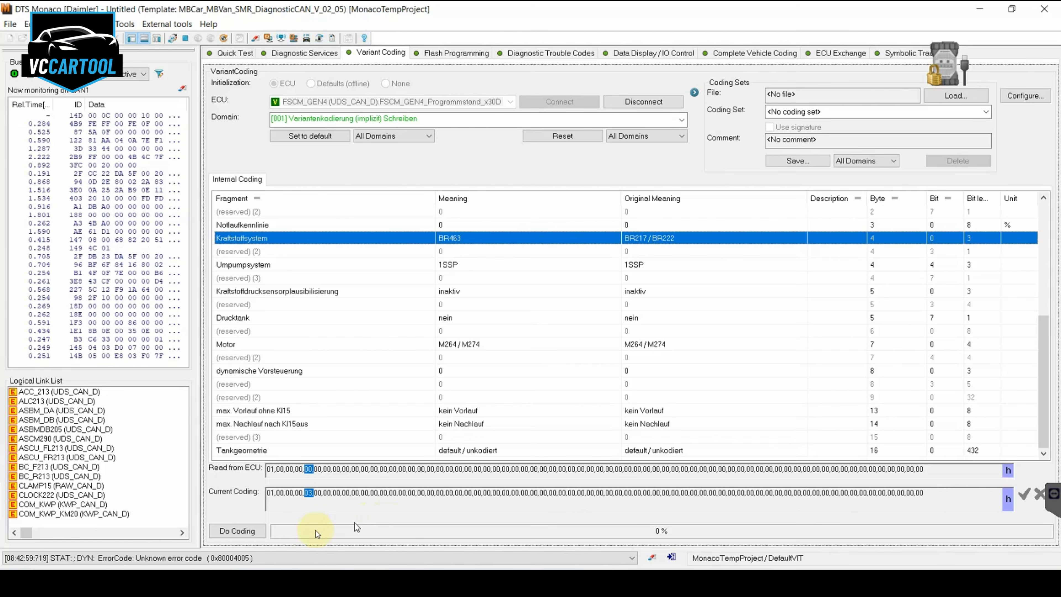
{"action": "left_click", "coordinate": [232, 529]}
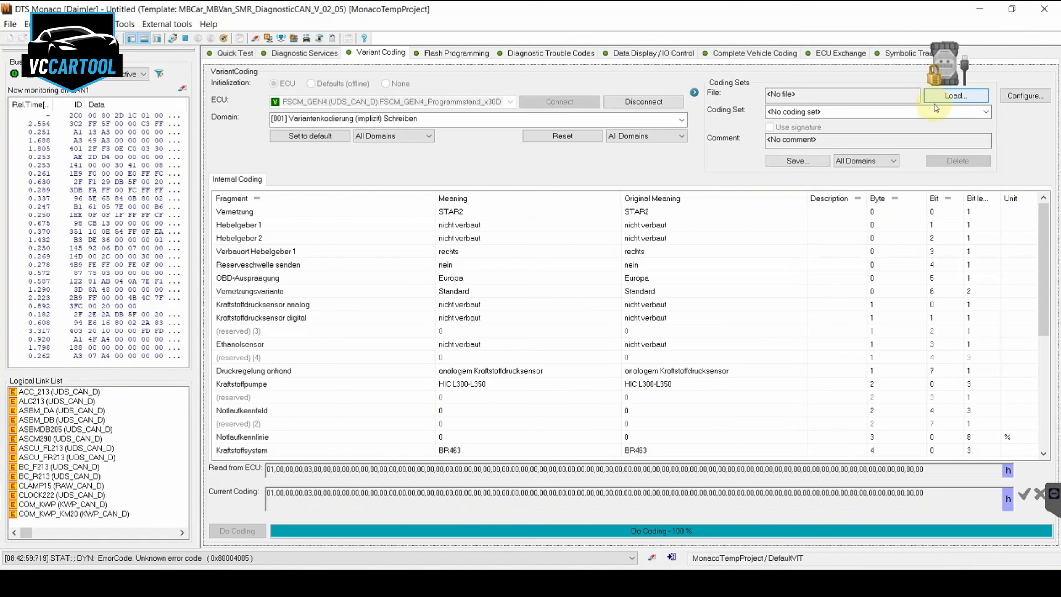
Load the coding file dat.aed from the Downloads folder into the FSCM's variant coding
{"action": "left_click", "coordinate": [954, 97]}
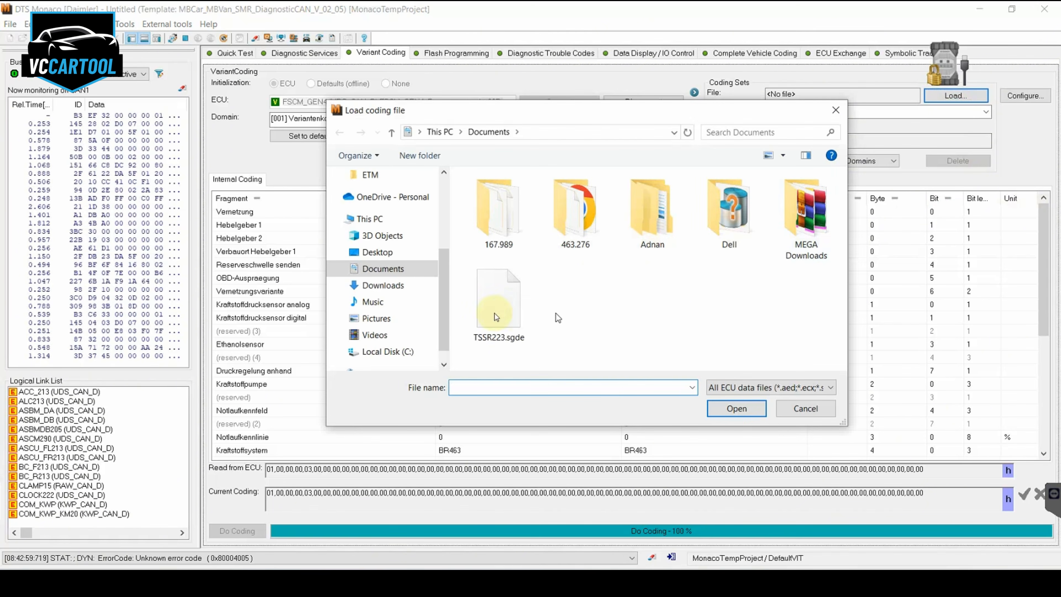
{"action": "left_click", "coordinate": [391, 252]}
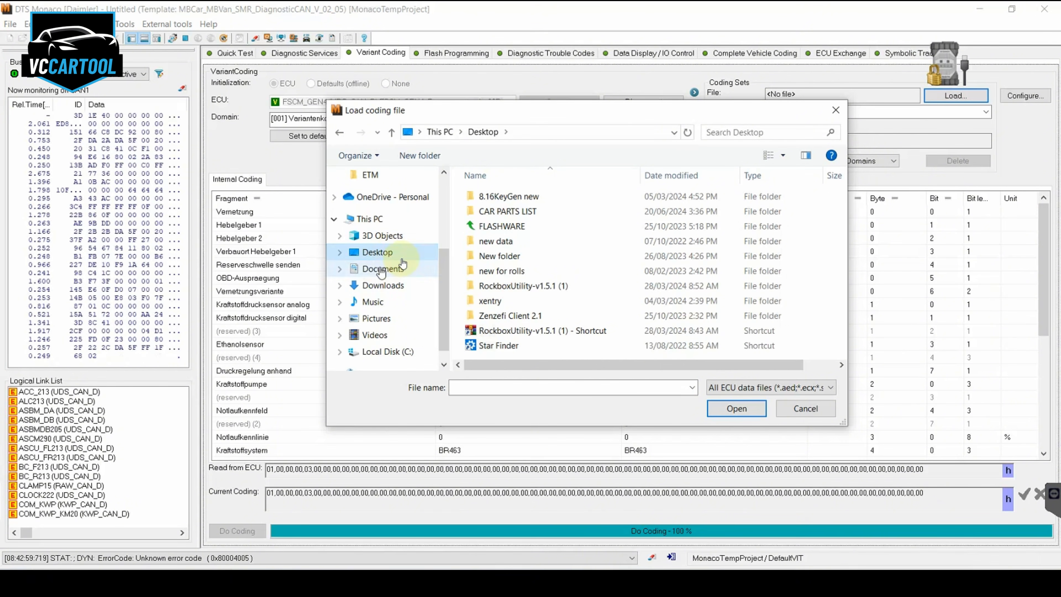
{"action": "left_click", "coordinate": [370, 286]}
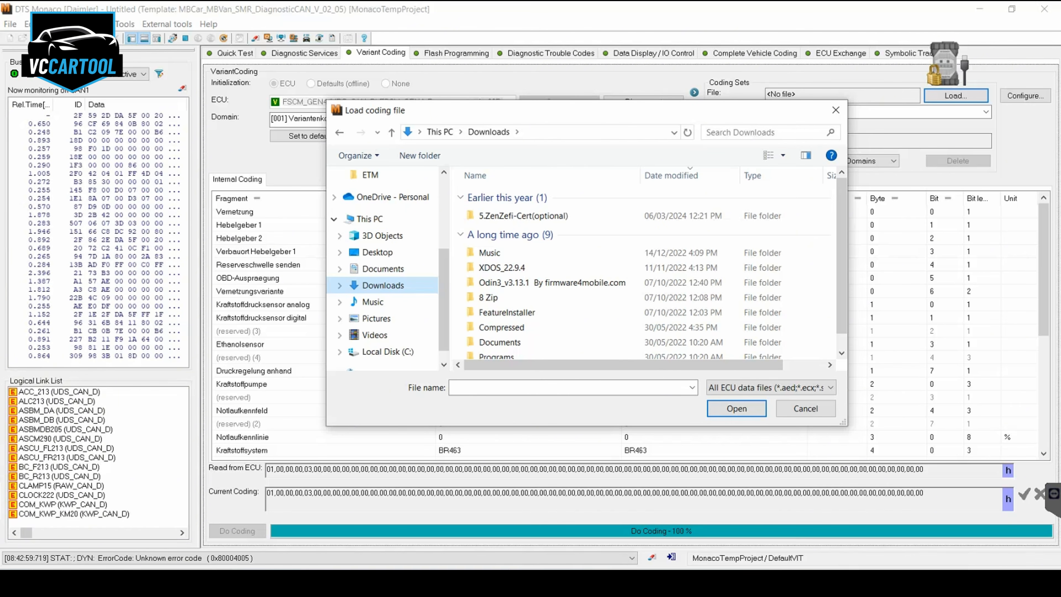
{"action": "left_click", "coordinate": [553, 317]}
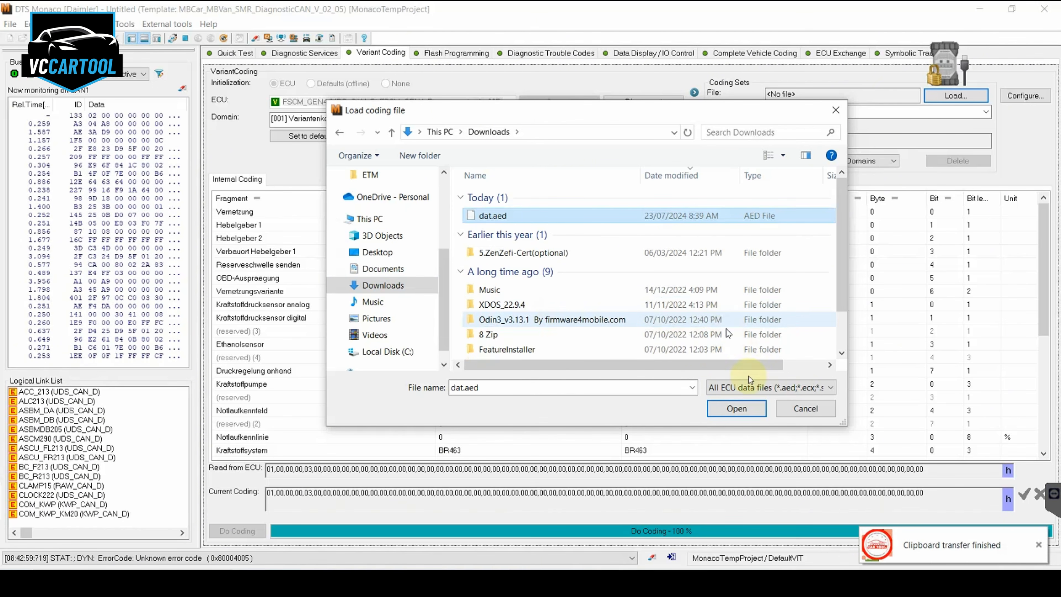
{"action": "left_click", "coordinate": [727, 408]}
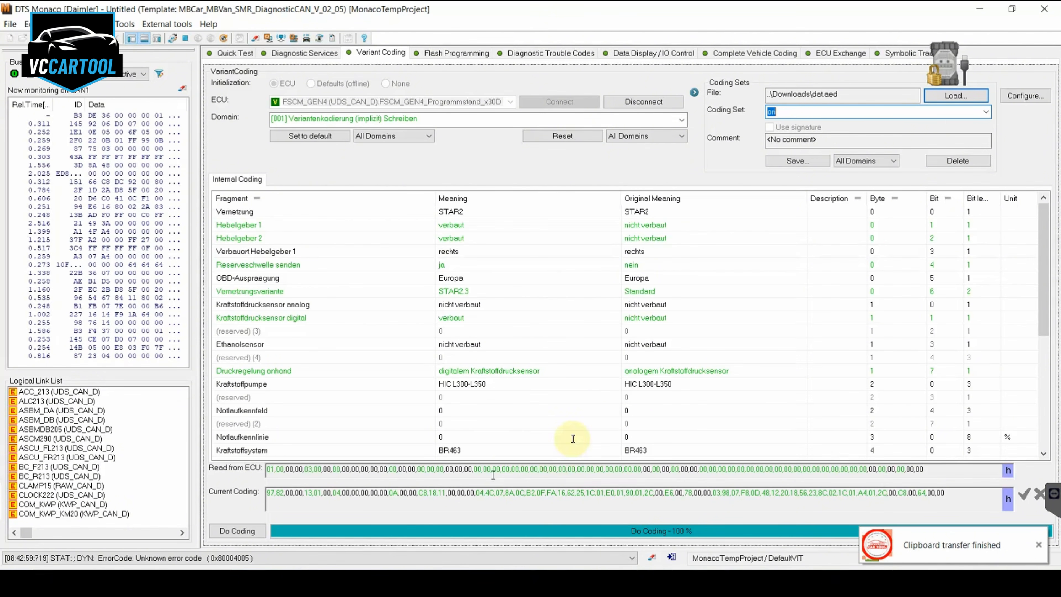
Restrict the coding reset scope to Current Domain and write the loaded coding set to the FSCM
{"action": "left_click", "coordinate": [653, 140]}
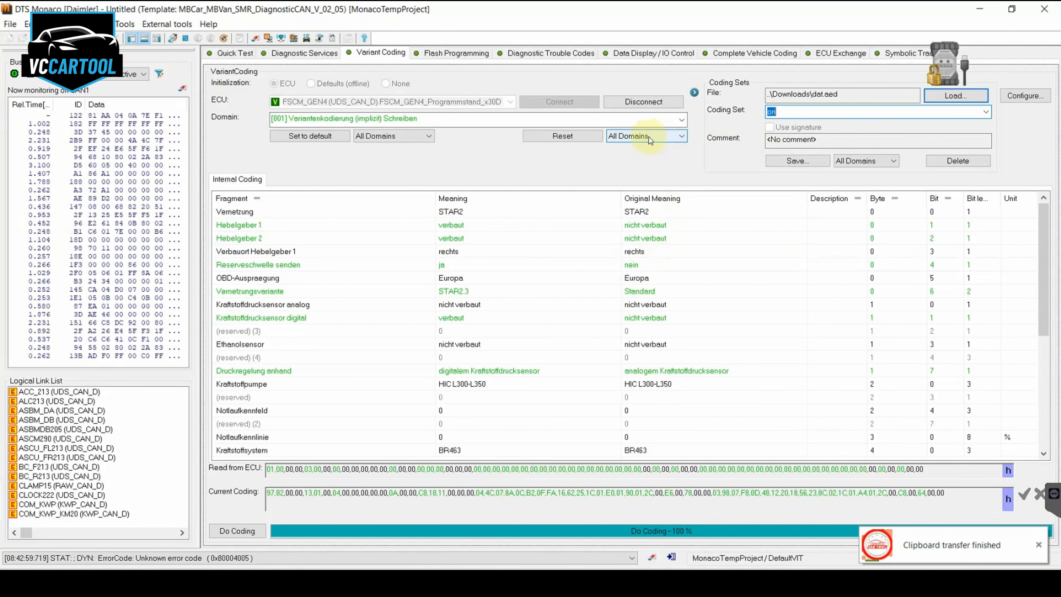
{"action": "left_click", "coordinate": [631, 156]}
{"action": "left_click", "coordinate": [687, 198]}
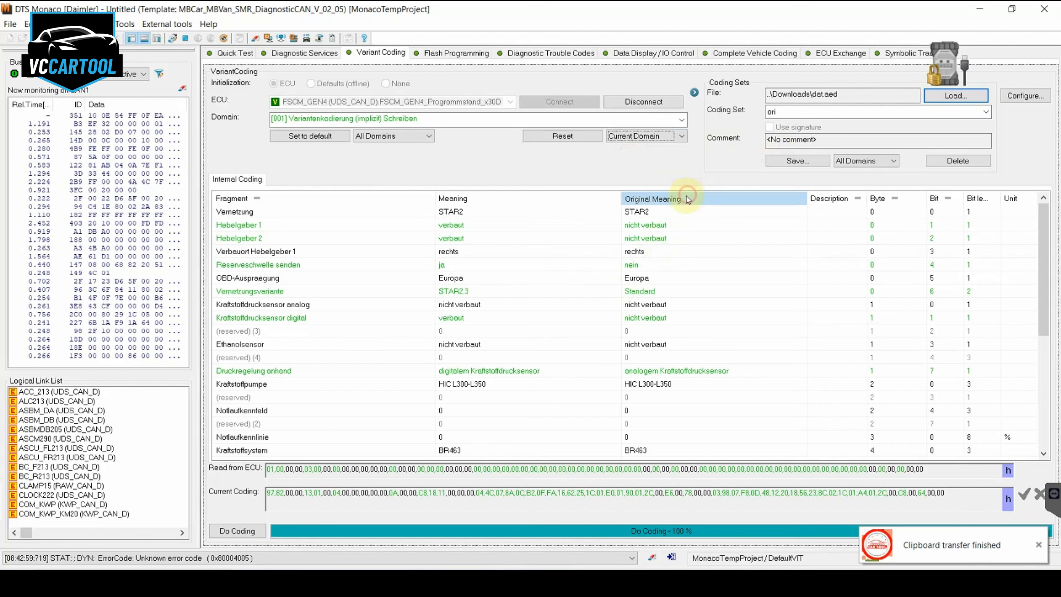
{"action": "left_click", "coordinate": [256, 541]}
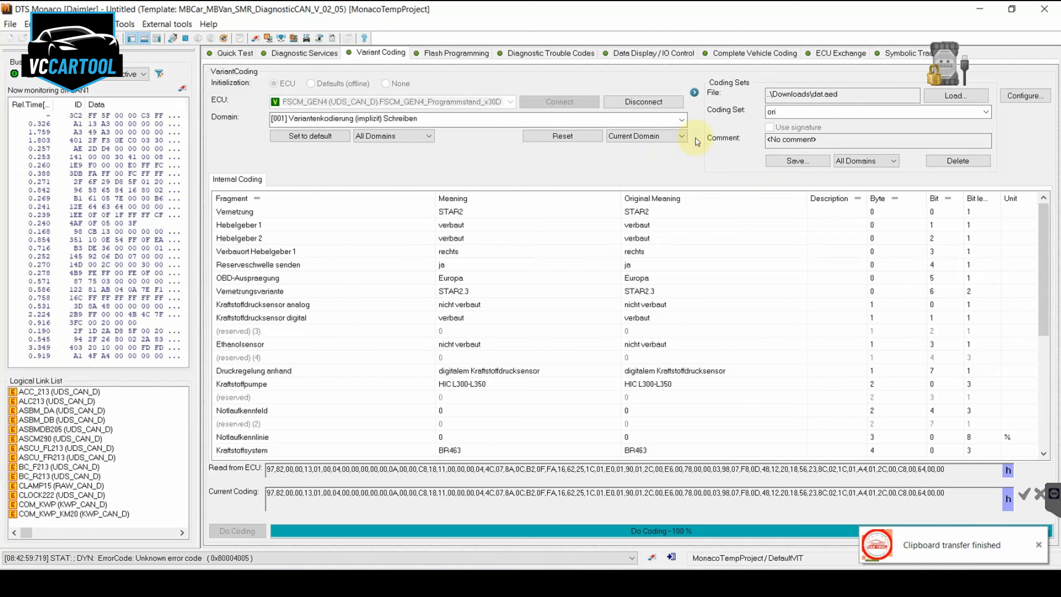
Search the FSCM's diagnostic services for VIN and run VIN Original Lesen and VIN Current Lesen
{"action": "left_click", "coordinate": [326, 54]}
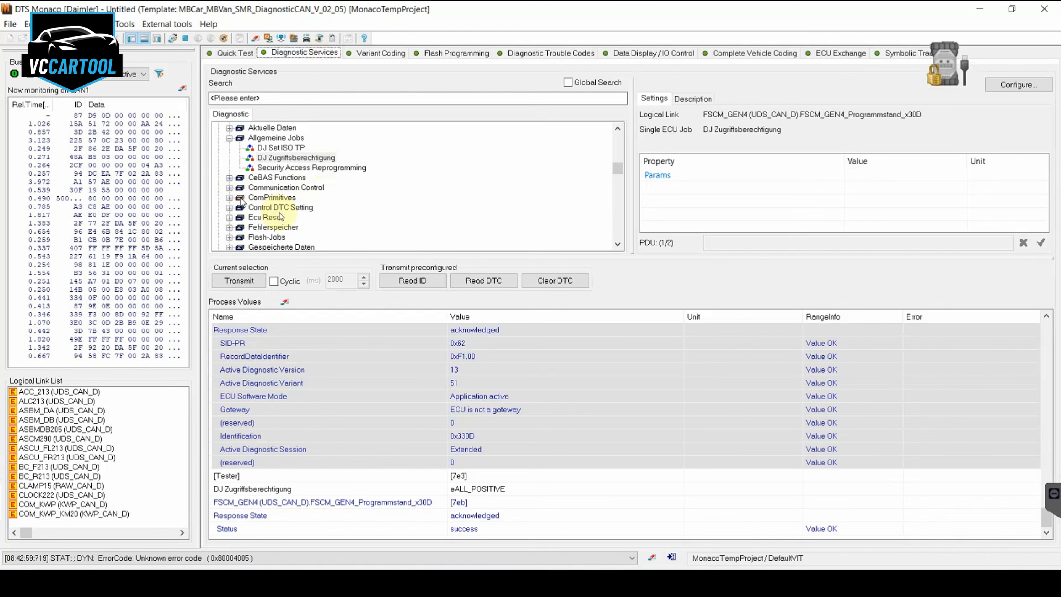
{"action": "scroll", "coordinate": [280, 216], "scroll_direction": "down", "scroll_amount": 1}
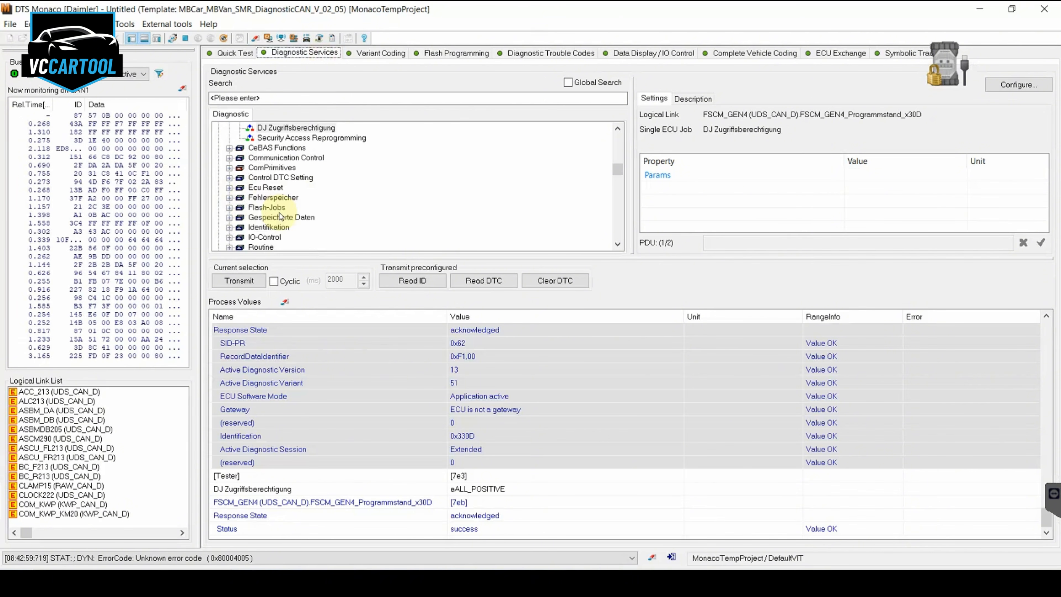
{"action": "left_click", "coordinate": [229, 217]}
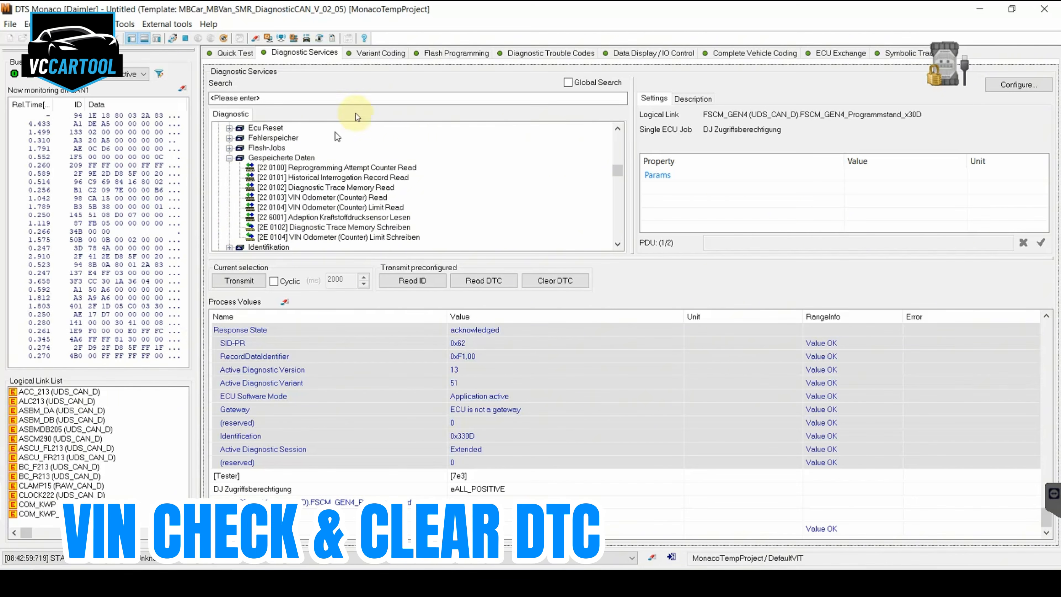
{"action": "left_click", "coordinate": [378, 103]}
{"action": "type", "text": "VIN"}
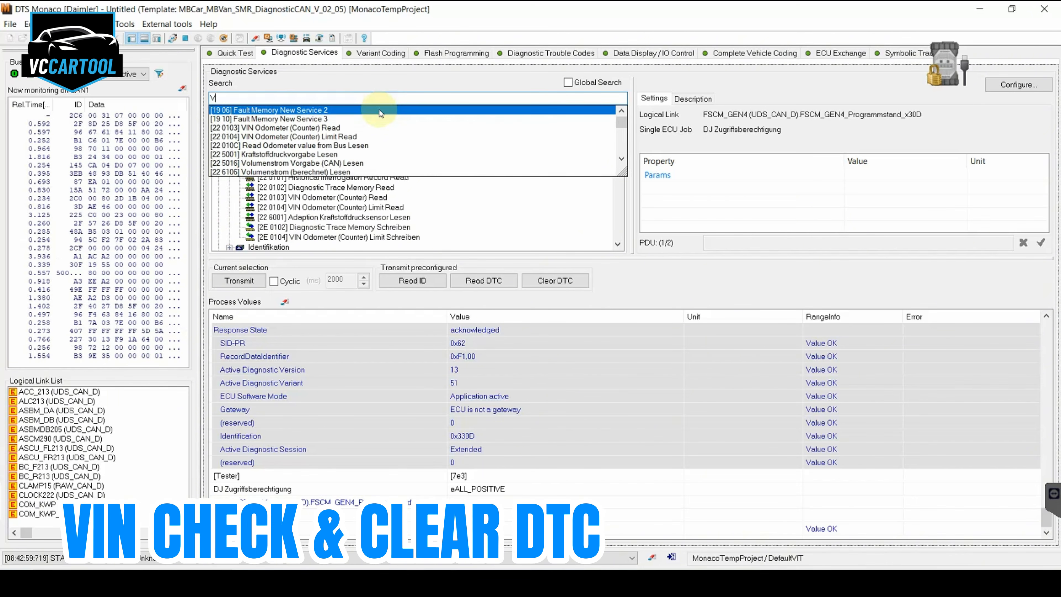
{"action": "key", "text": "Down"}
{"action": "key", "text": "Down"}
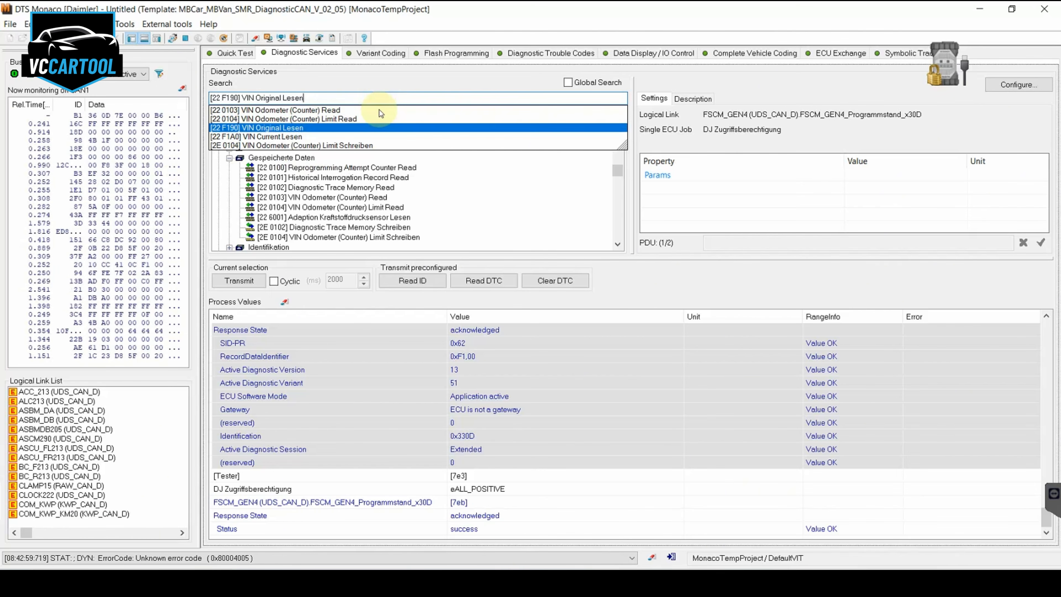
{"action": "key", "text": "Return"}
{"action": "key", "text": "Return"}
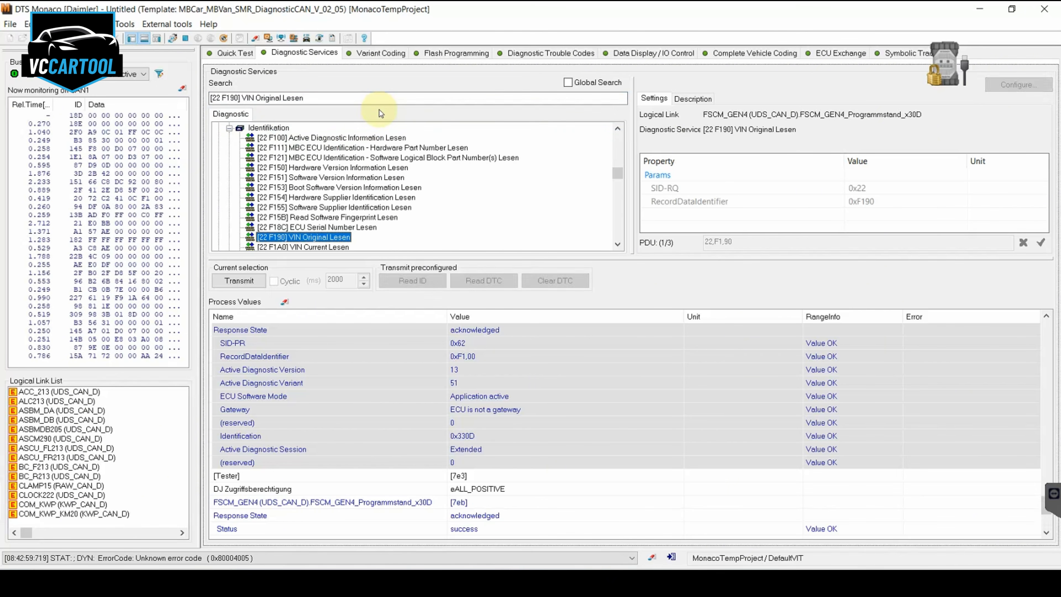
{"action": "key", "text": "Down"}
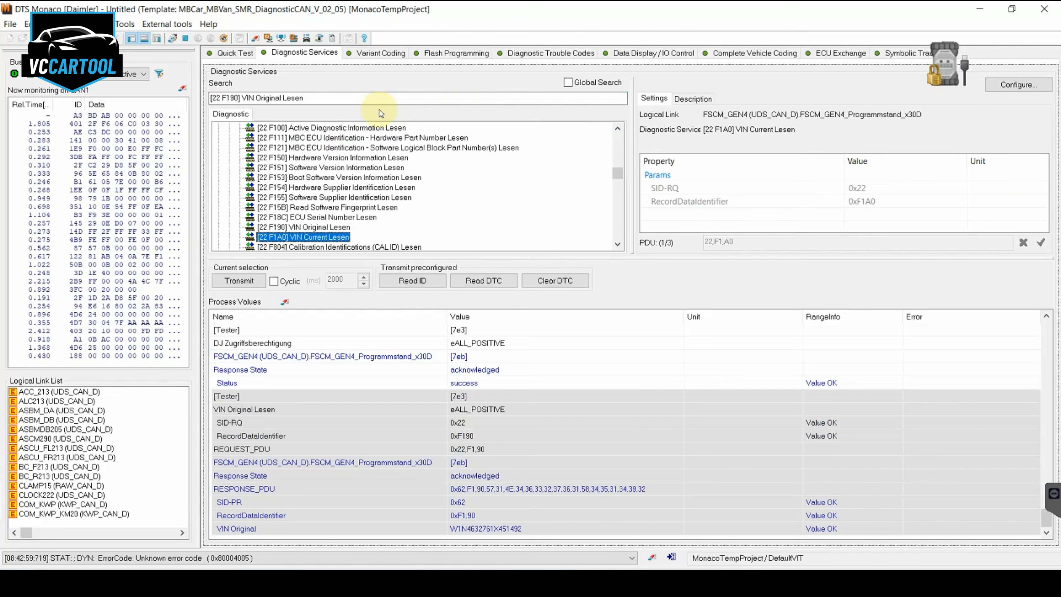
{"action": "key", "text": "Return"}
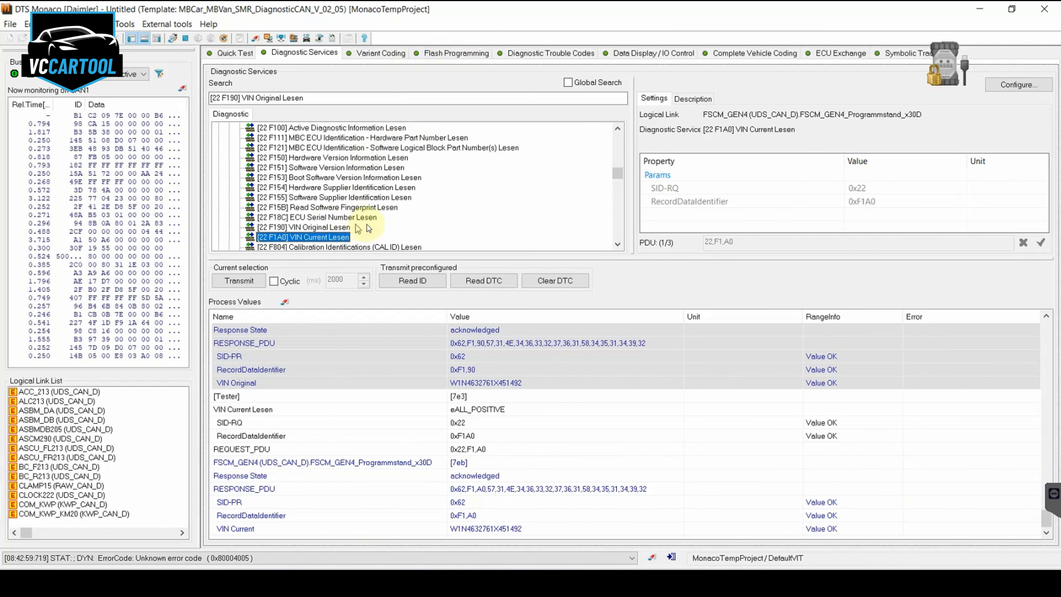
Read the FSCM's ECU serial number, calibration identifications (CAL ID) and calibration verification numbers (CVN)
{"action": "double_click", "coordinate": [348, 218]}
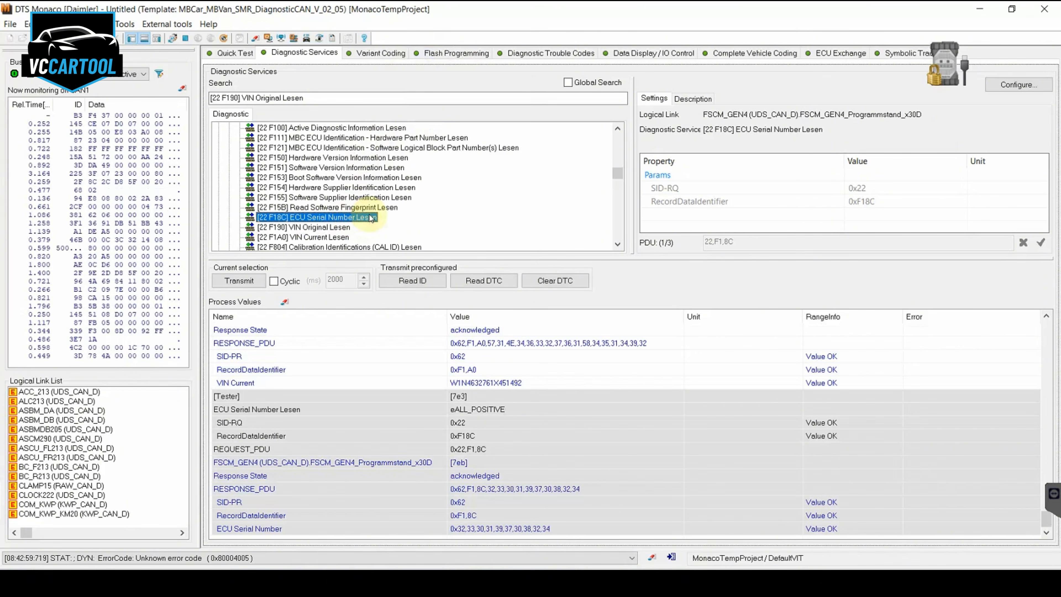
{"action": "scroll", "coordinate": [370, 218], "scroll_direction": "down", "scroll_amount": 1}
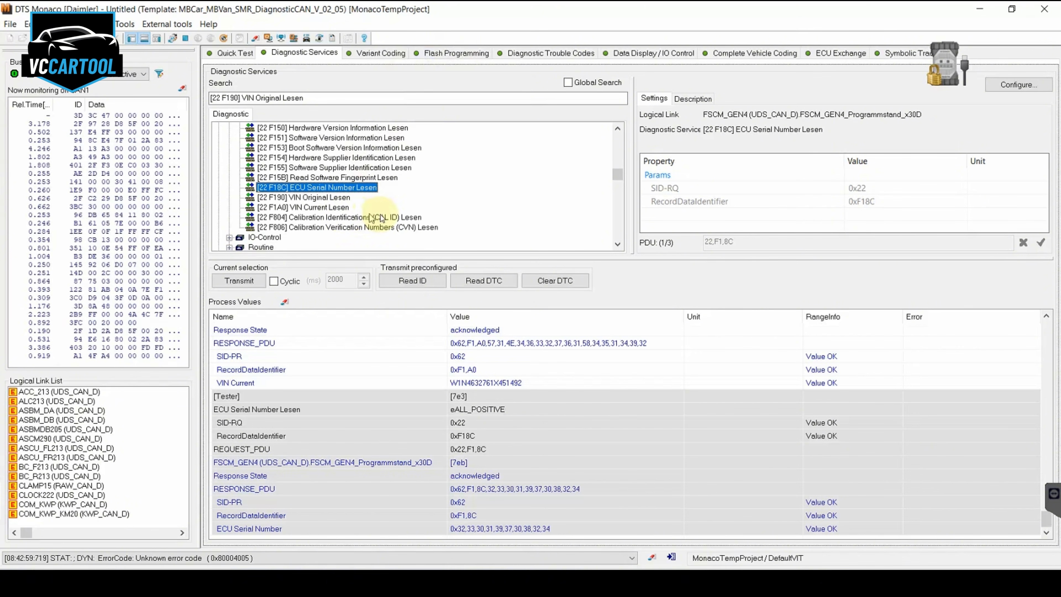
{"action": "double_click", "coordinate": [343, 217]}
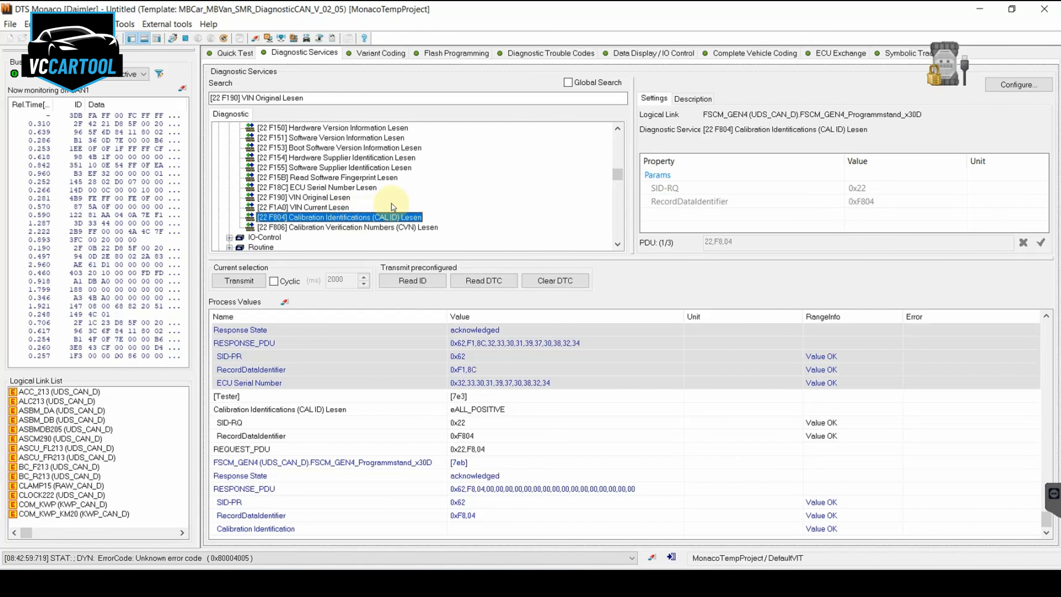
{"action": "double_click", "coordinate": [362, 227]}
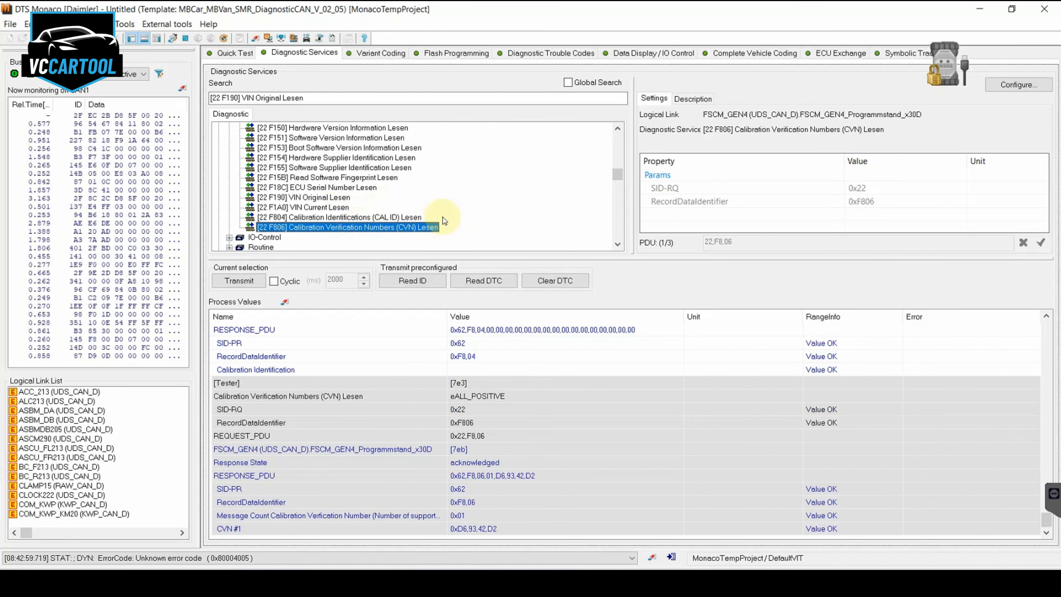
Search the FSCM's diagnostic services for re
{"action": "scroll", "coordinate": [445, 211], "scroll_direction": "up", "scroll_amount": 2}
{"action": "scroll", "coordinate": [446, 212], "scroll_direction": "up", "scroll_amount": 1}
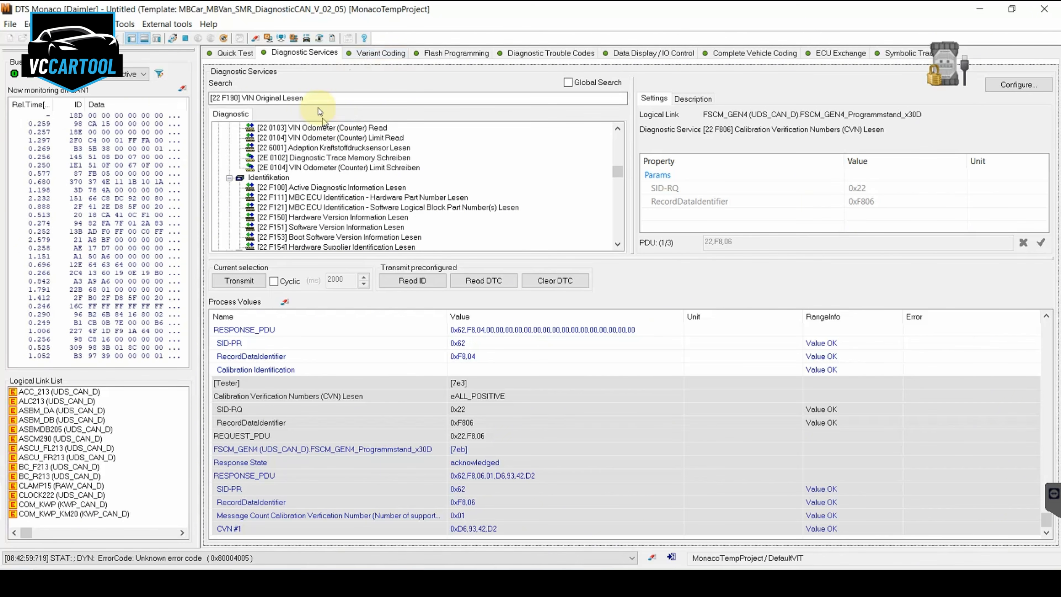
{"action": "left_click", "coordinate": [337, 100]}
{"action": "type", "text": "re"}
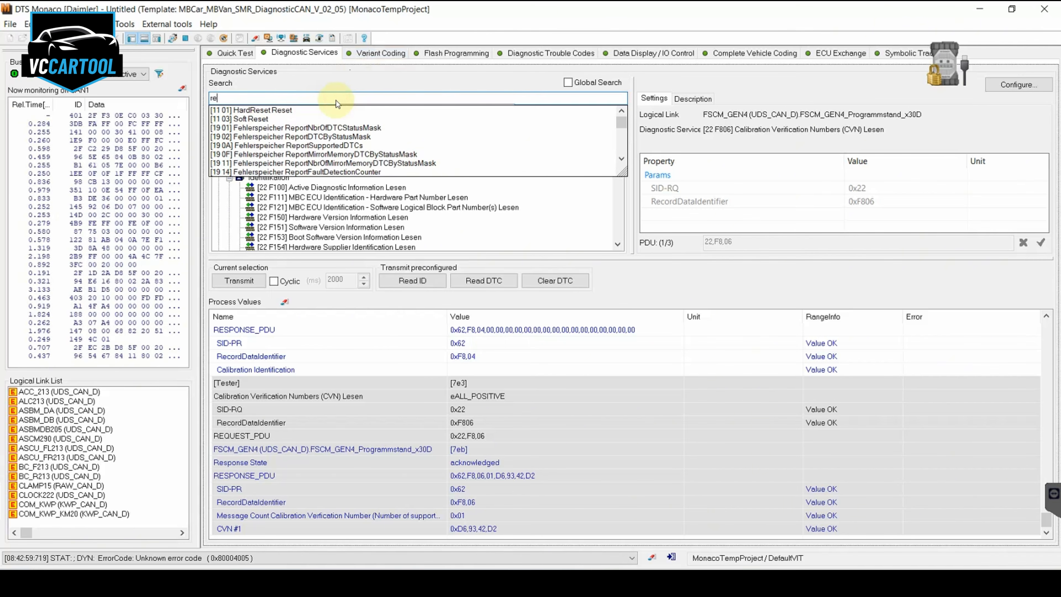
Connect to FSCM_GEN4 for diagnostic trouble codes and read its confirmed DTCs
{"action": "left_click", "coordinate": [589, 53]}
{"action": "left_click", "coordinate": [576, 84]}
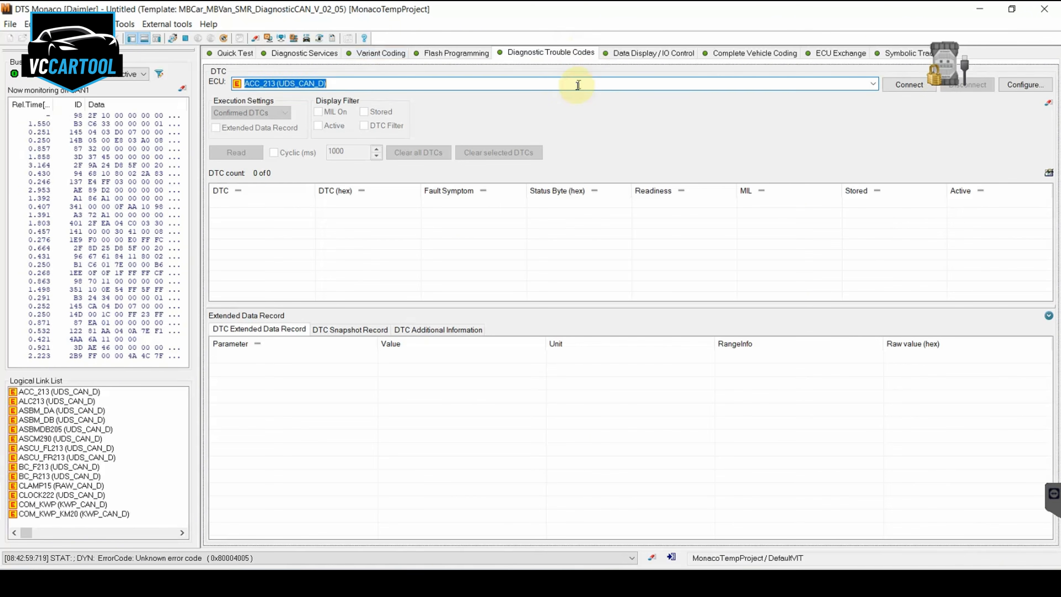
{"action": "type", "text": "fs"}
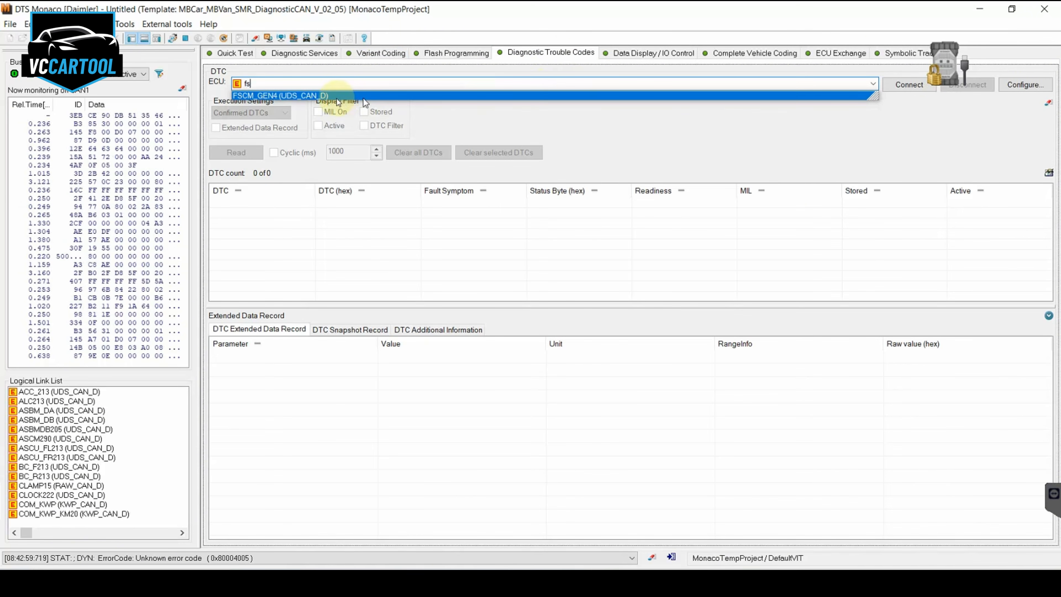
{"action": "left_click", "coordinate": [350, 96]}
{"action": "left_click", "coordinate": [908, 84]}
{"action": "left_click", "coordinate": [235, 153]}
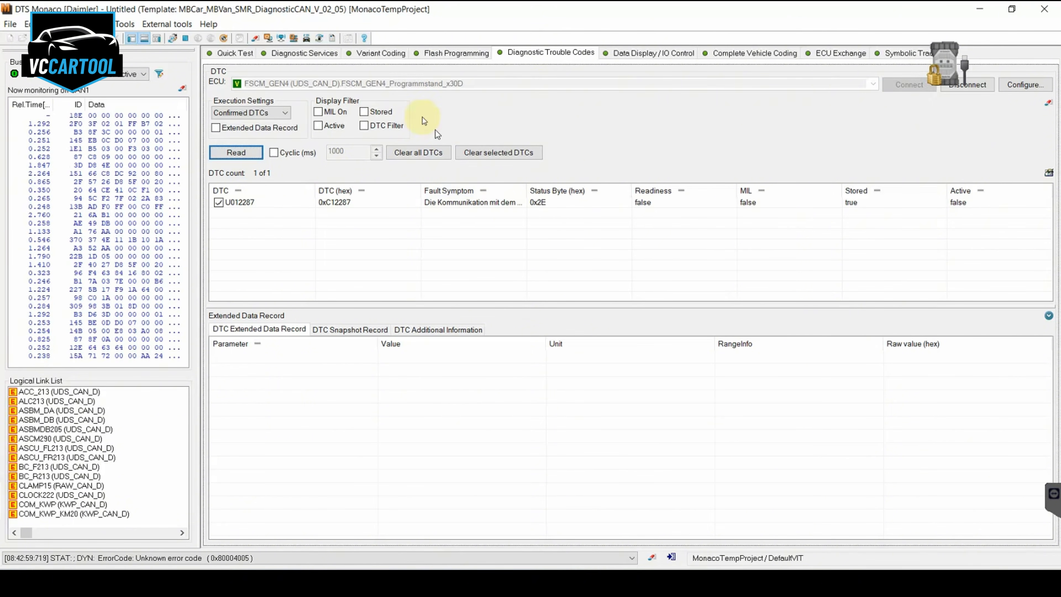
Locate the FSCM's ECU reset services and run HardReset Reset
{"action": "left_click", "coordinate": [311, 53]}
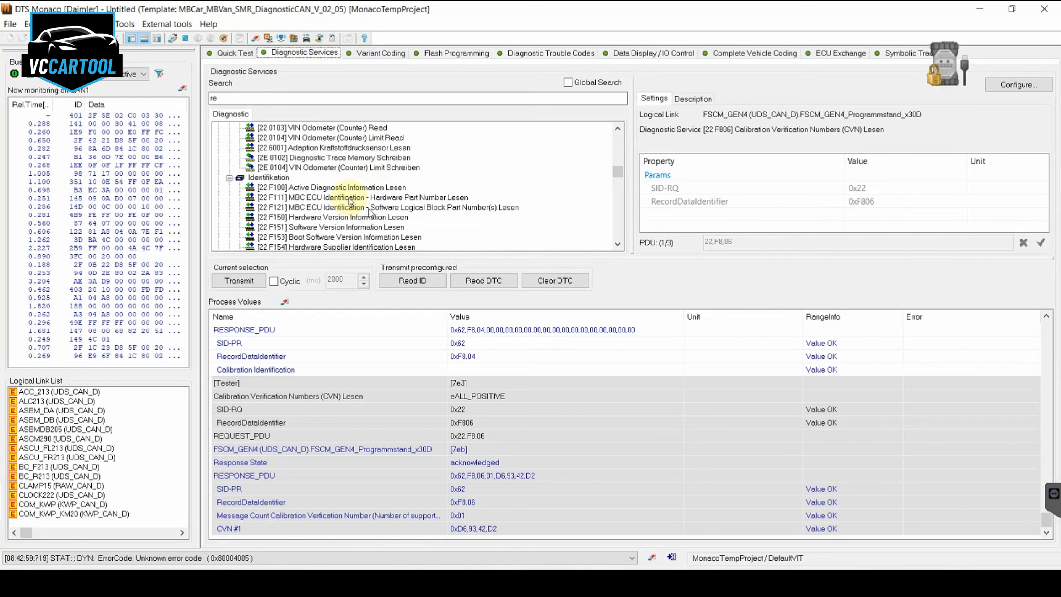
{"action": "scroll", "coordinate": [294, 193], "scroll_direction": "up", "scroll_amount": 1}
{"action": "scroll", "coordinate": [295, 193], "scroll_direction": "up", "scroll_amount": 2}
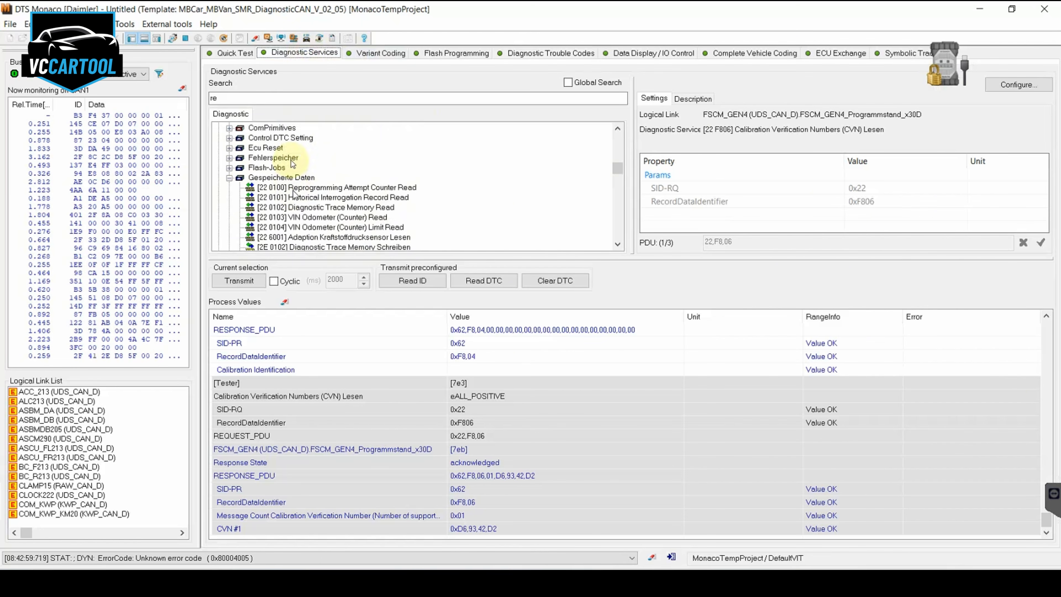
{"action": "left_click", "coordinate": [342, 104]}
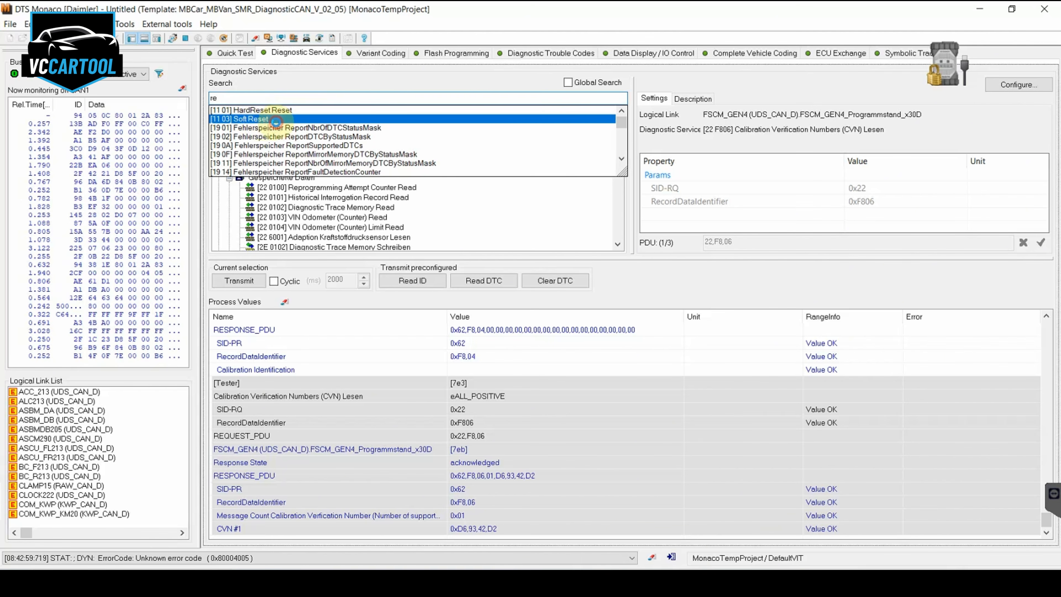
{"action": "left_click", "coordinate": [260, 119]}
{"action": "double_click", "coordinate": [329, 163]}
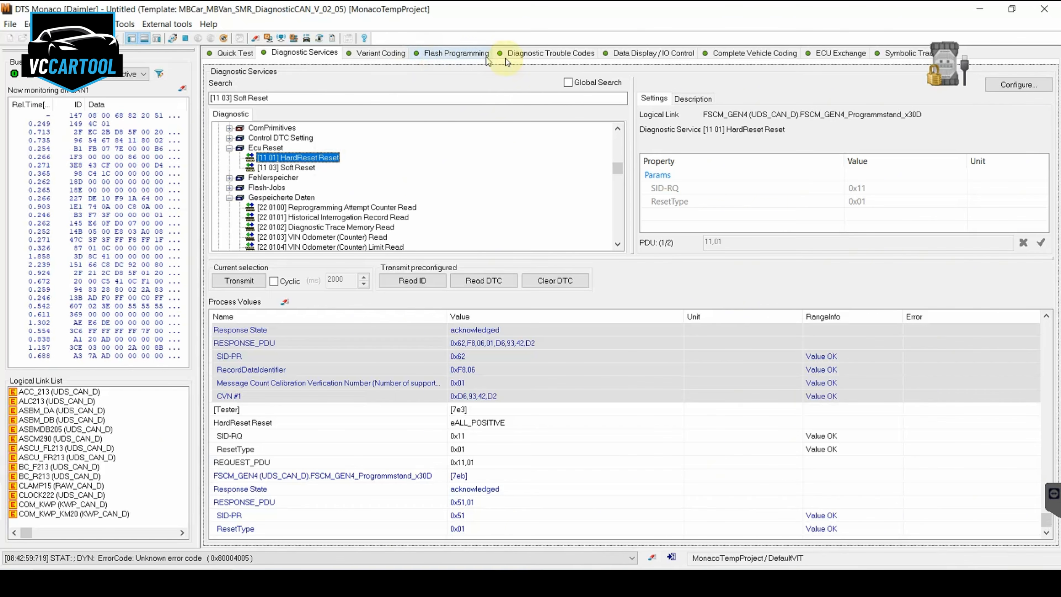
Reread the FSCM's trouble codes, reconnecting to the ECU in between, and clear all its DTCs
{"action": "left_click", "coordinate": [589, 53]}
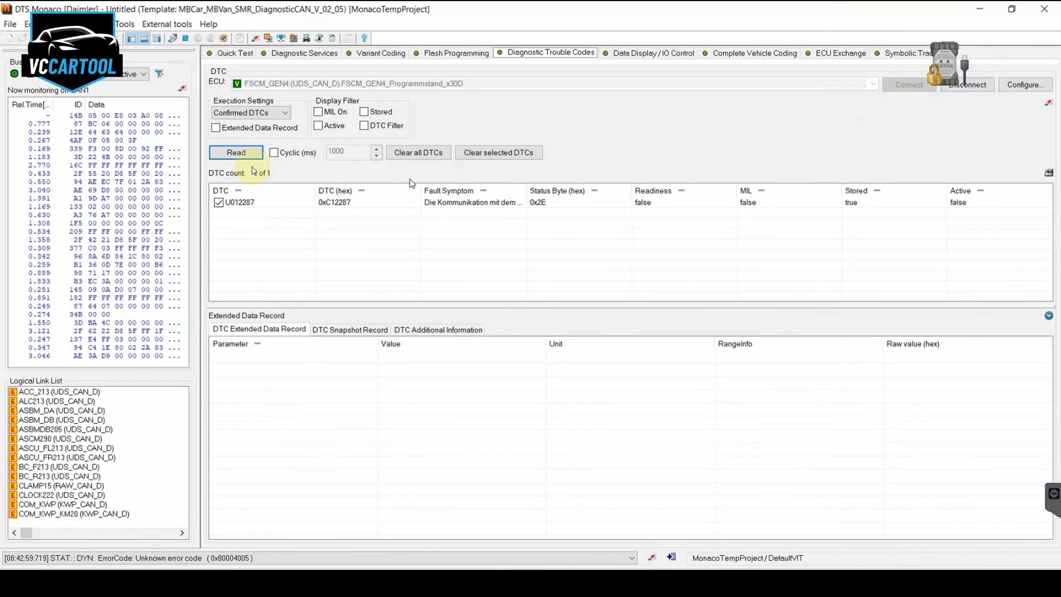
{"action": "left_click", "coordinate": [236, 152]}
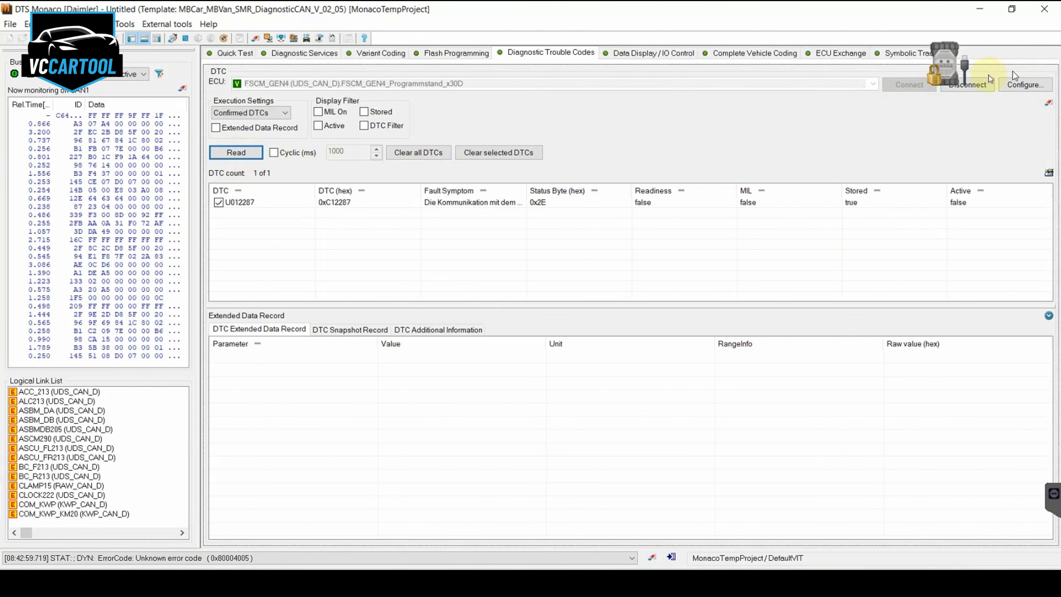
{"action": "left_click", "coordinate": [967, 85]}
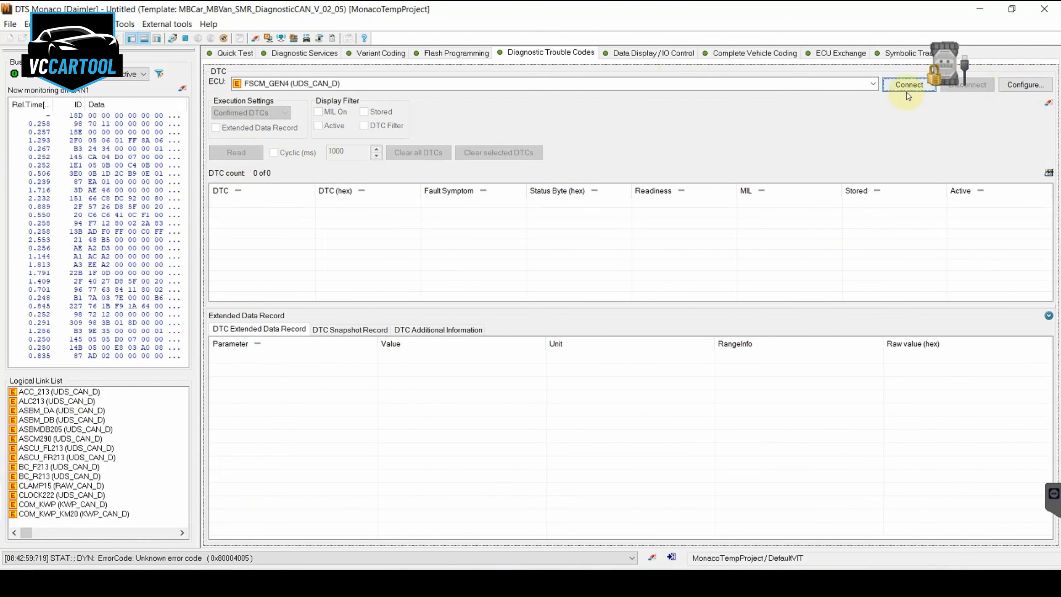
{"action": "left_click", "coordinate": [907, 93]}
{"action": "left_click", "coordinate": [236, 152]}
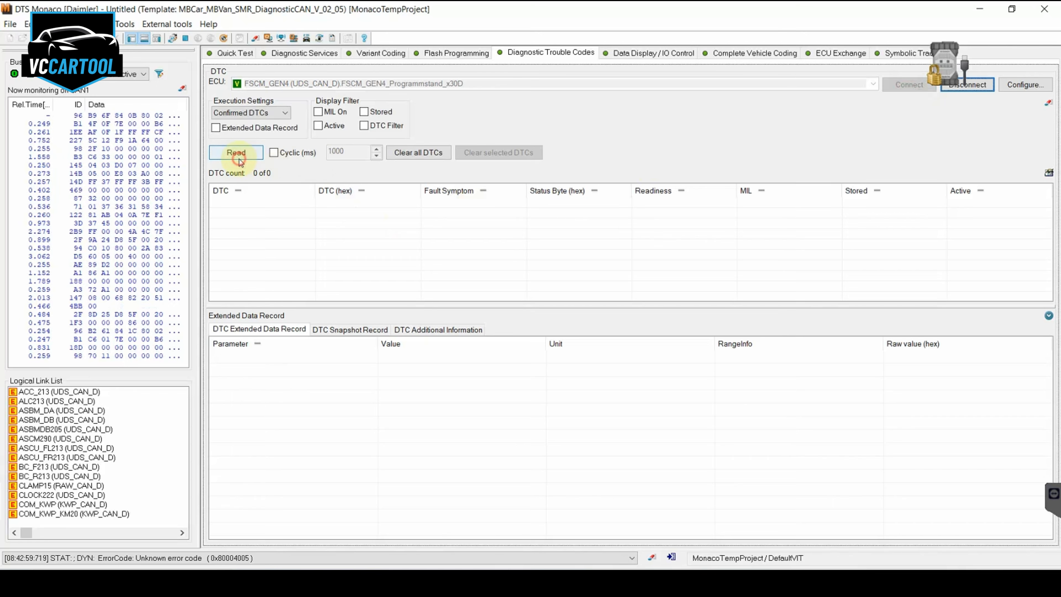
{"action": "left_click", "coordinate": [432, 161]}
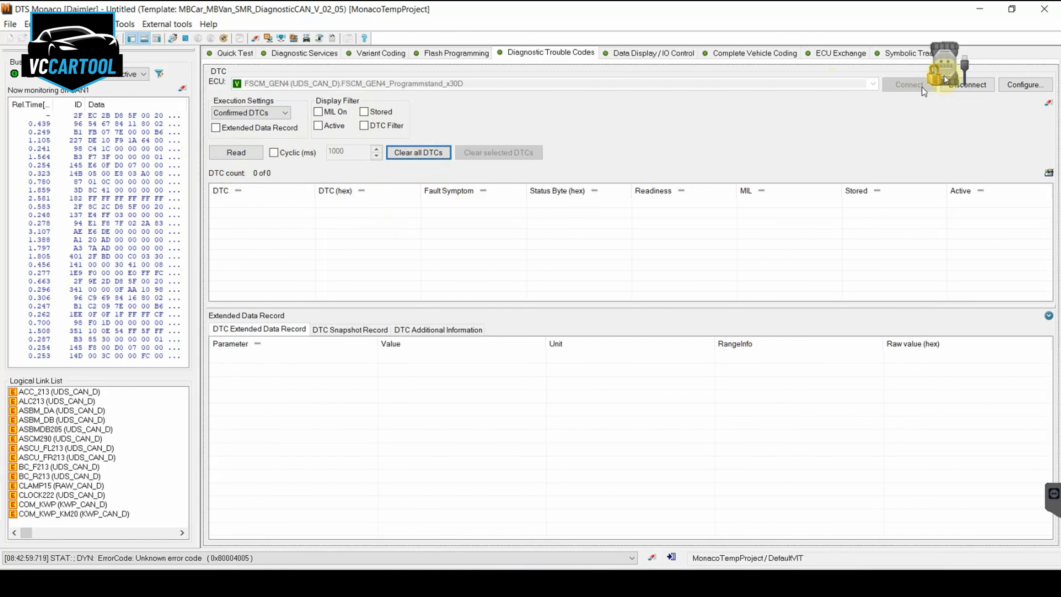
{"action": "left_click", "coordinate": [977, 96]}
Switch the trouble code check to the MED1775 engine ECU and read its confirmed DTCs
{"action": "left_click", "coordinate": [808, 85]}
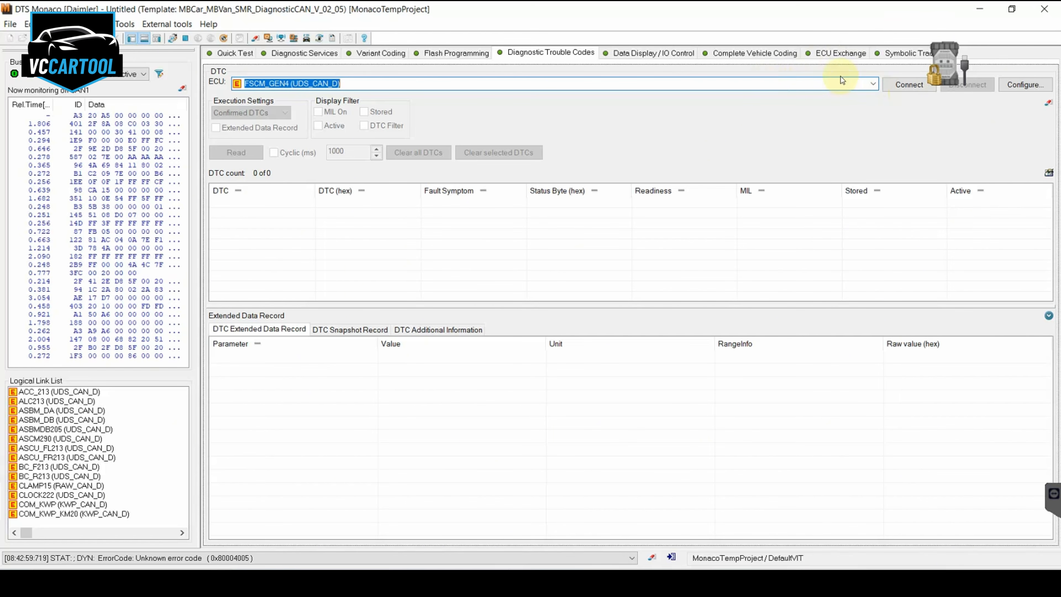
{"action": "left_click", "coordinate": [803, 85]}
{"action": "type", "text": "cr"}
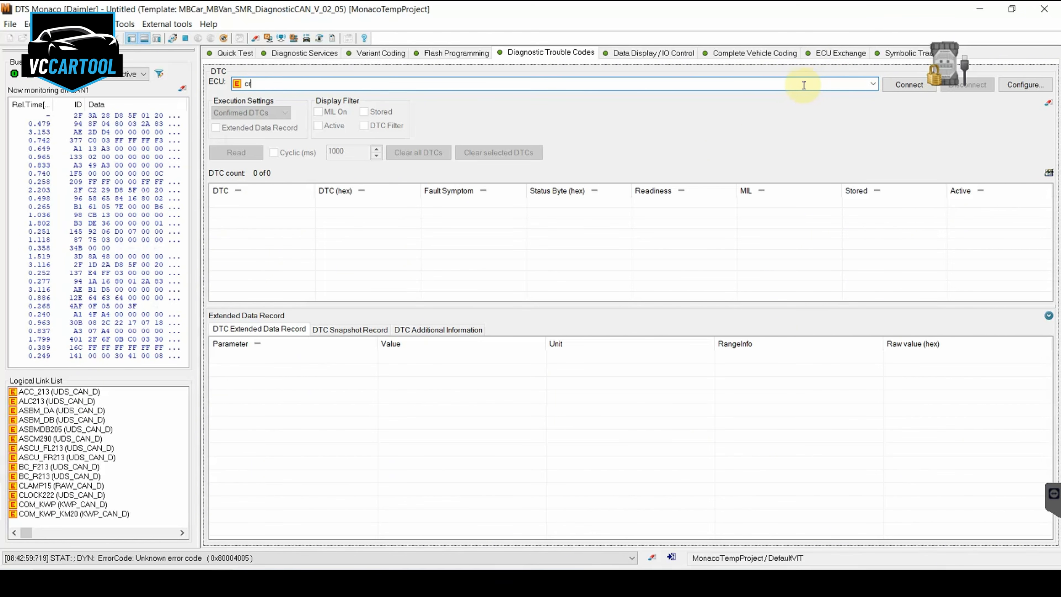
{"action": "key", "text": "BackSpace"}
{"action": "key", "text": "BackSpace"}
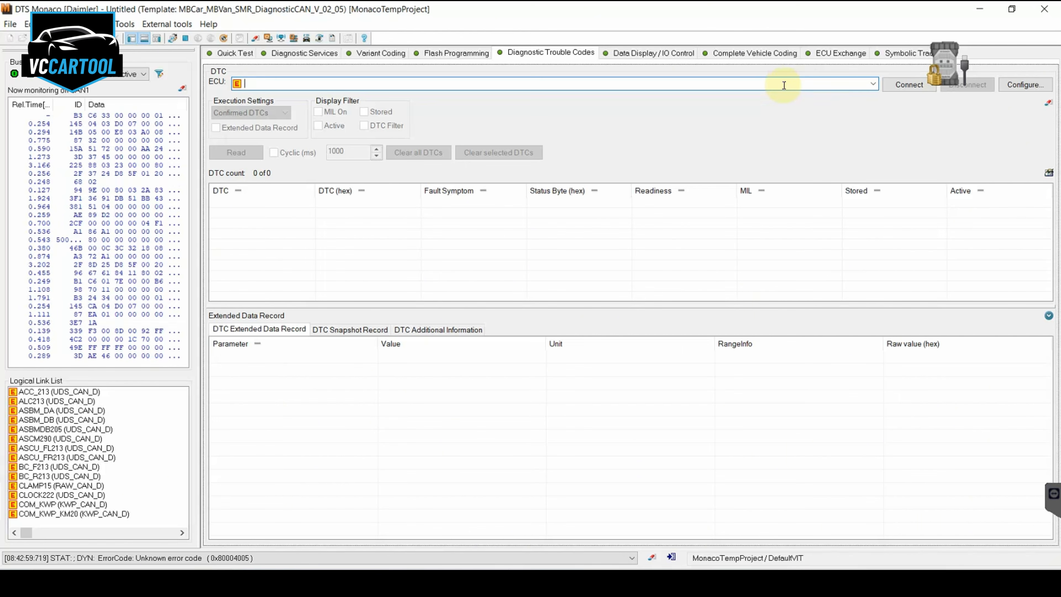
{"action": "type", "text": "me"}
{"action": "key", "text": "Down"}
{"action": "key", "text": "Return"}
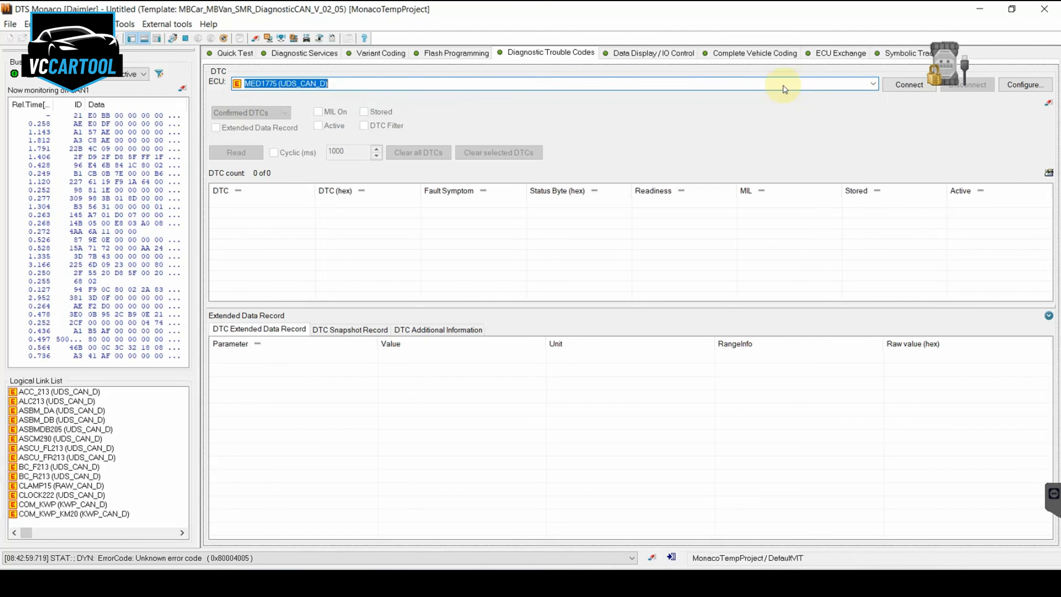
{"action": "left_click", "coordinate": [235, 154]}
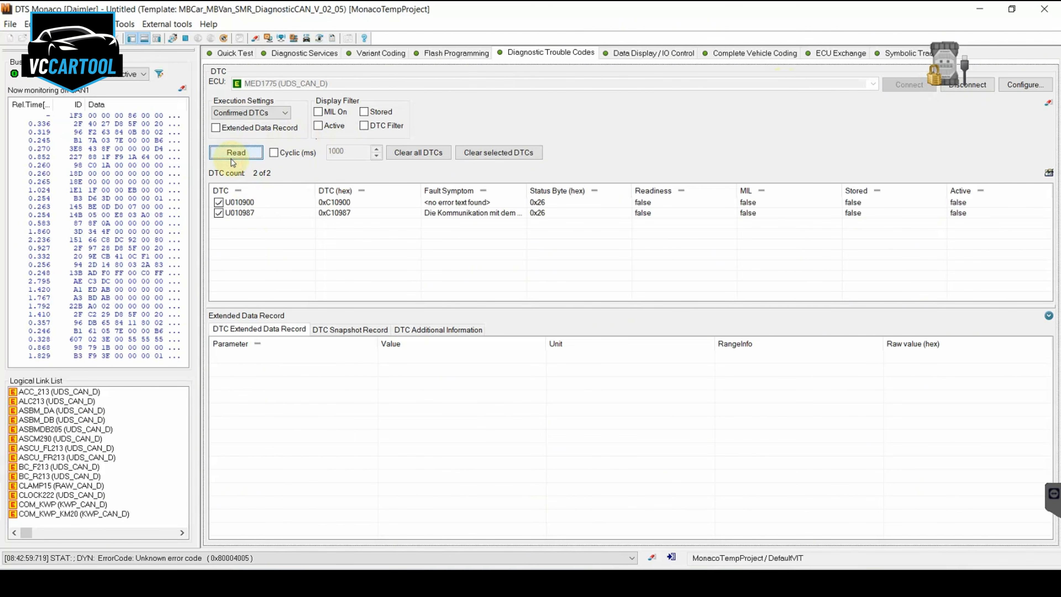
Clear all trouble codes in the MED1775 ECU and read them again as a check
{"action": "left_click", "coordinate": [415, 152]}
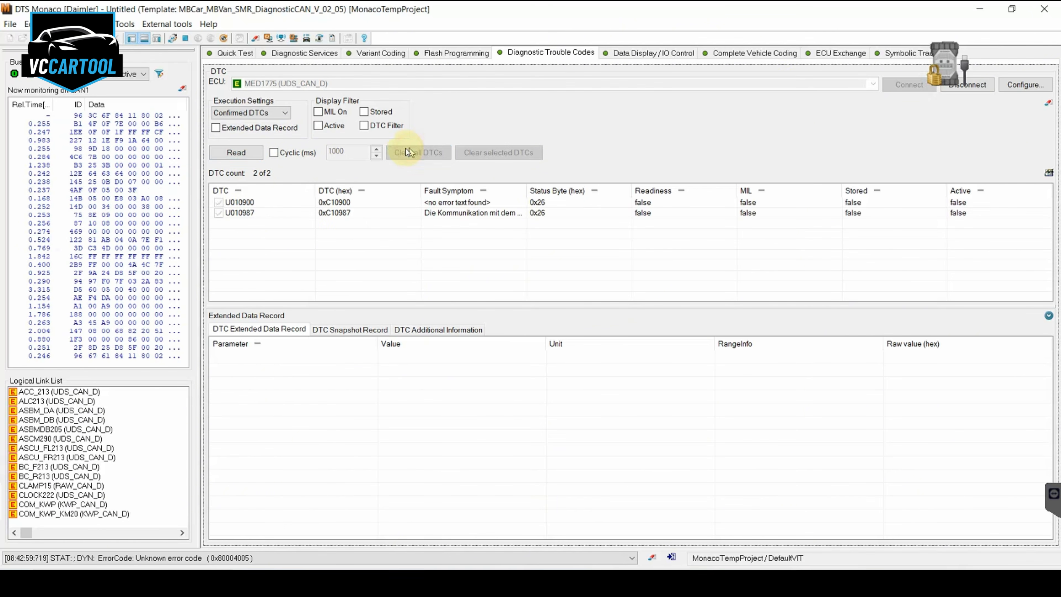
{"action": "left_click", "coordinate": [242, 160]}
{"action": "left_click", "coordinate": [580, 343]}
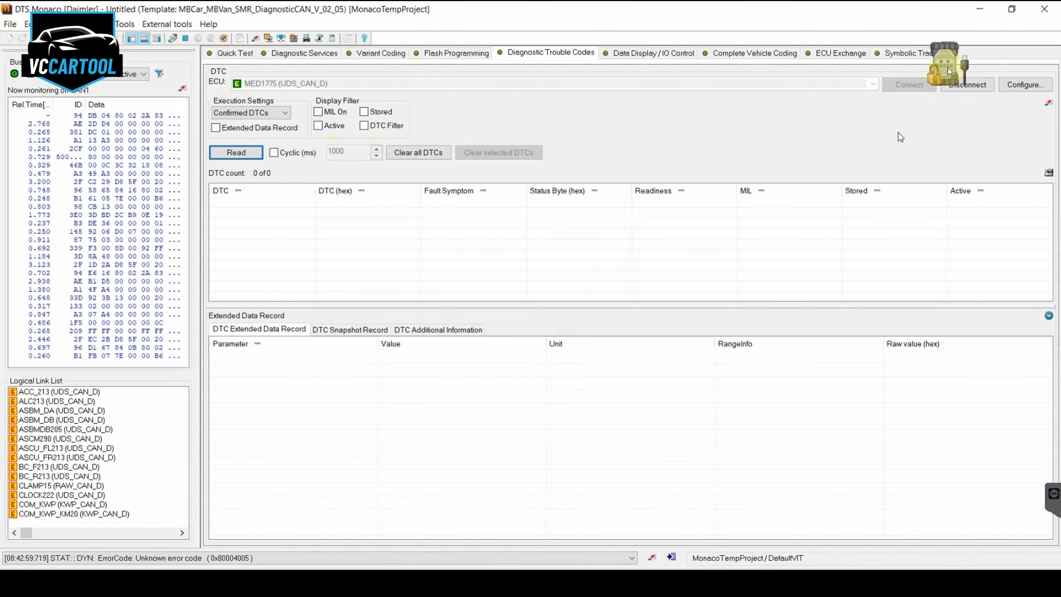
Close DTS Monaco and log in to XENTRY with the user name and password, accepting offline mode
{"action": "left_click", "coordinate": [1039, 9]}
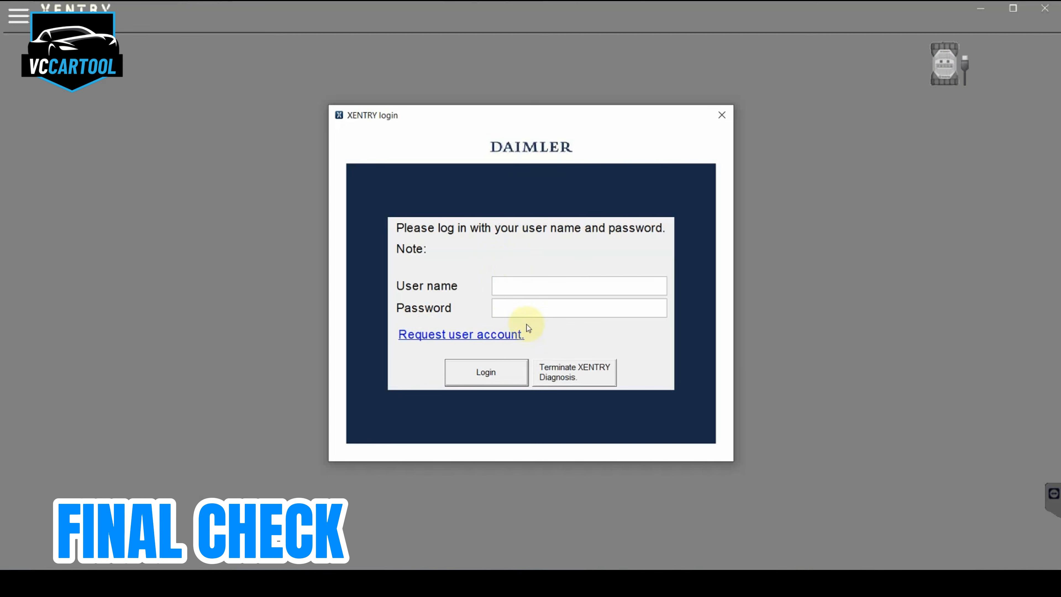
{"action": "left_click", "coordinate": [522, 284]}
{"action": "type", "text": "xentry"}
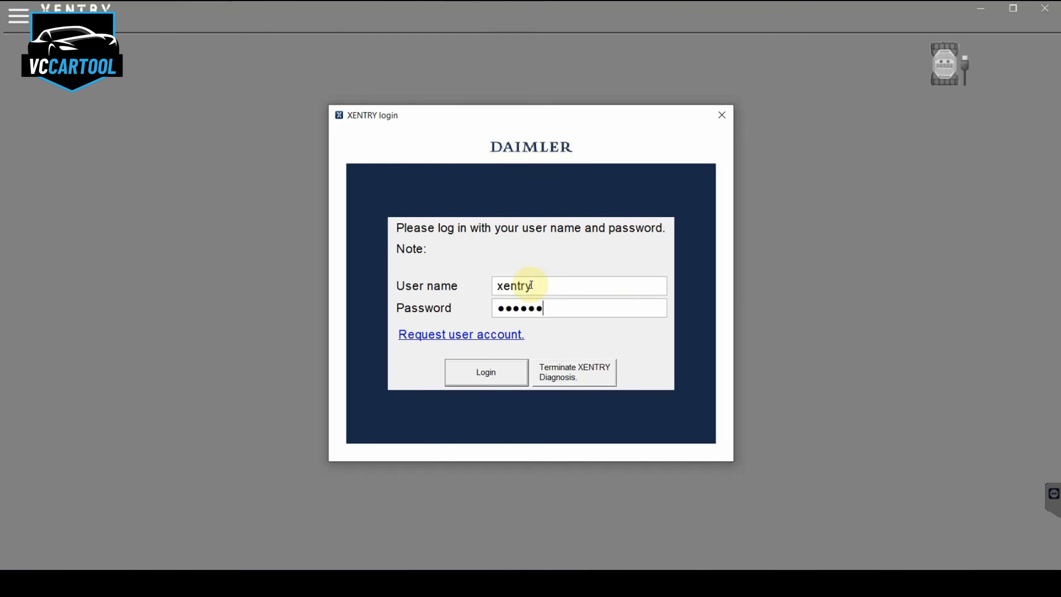
{"action": "key", "text": "Return"}
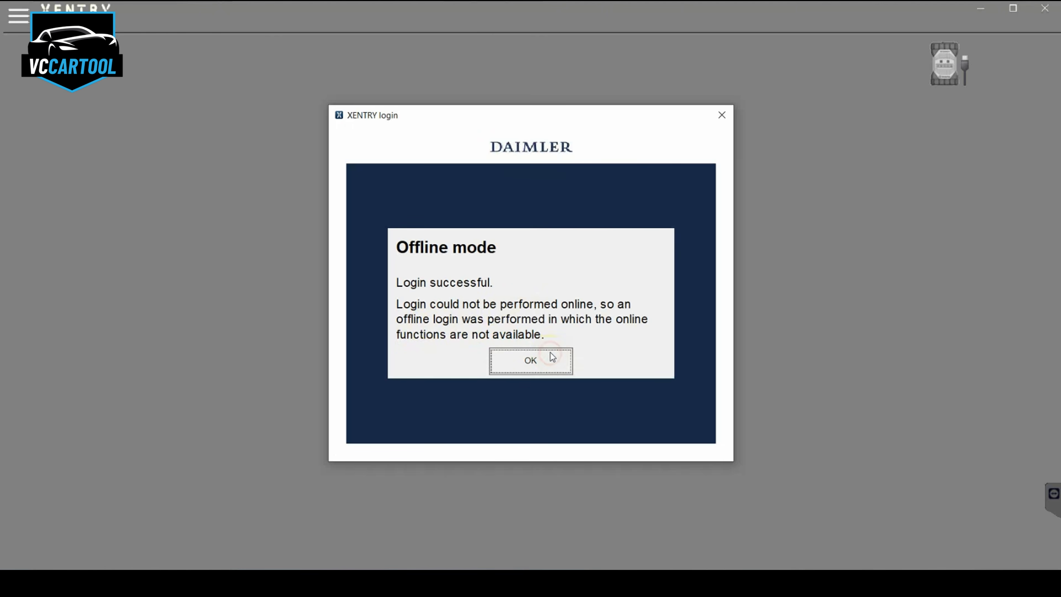
{"action": "left_click", "coordinate": [552, 357]}
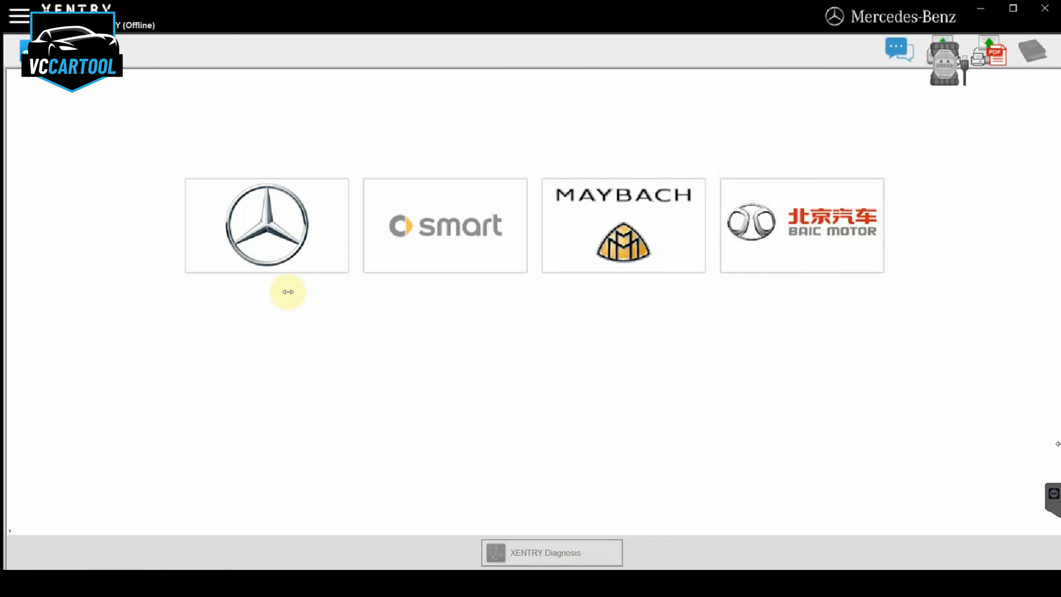
Choose the Mercedes-Benz brand and its passenger car product group to start the vehicle diagnosis
{"action": "left_click", "coordinate": [267, 232]}
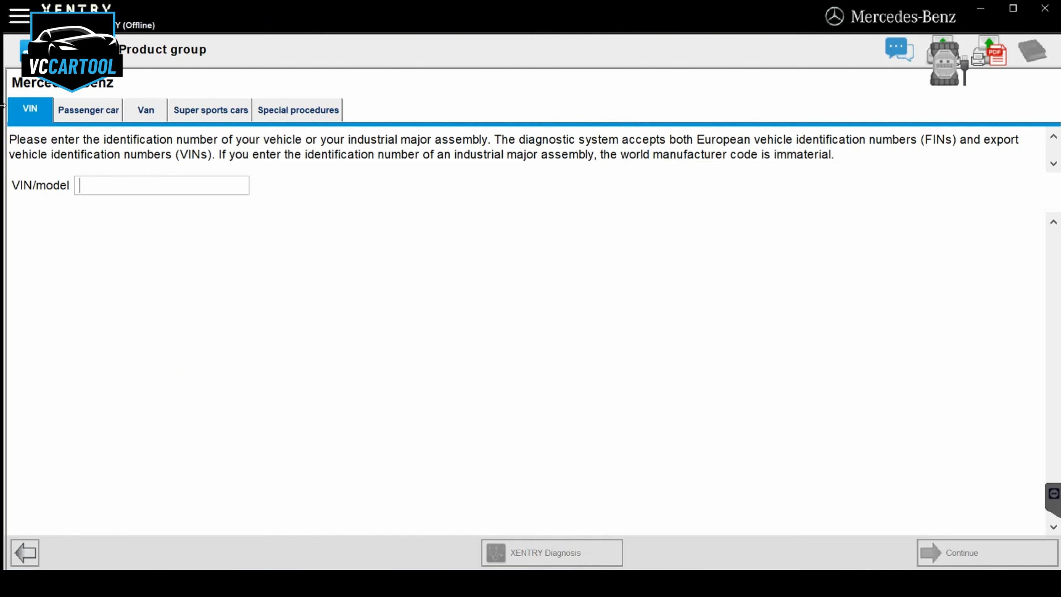
{"action": "left_click", "coordinate": [89, 119]}
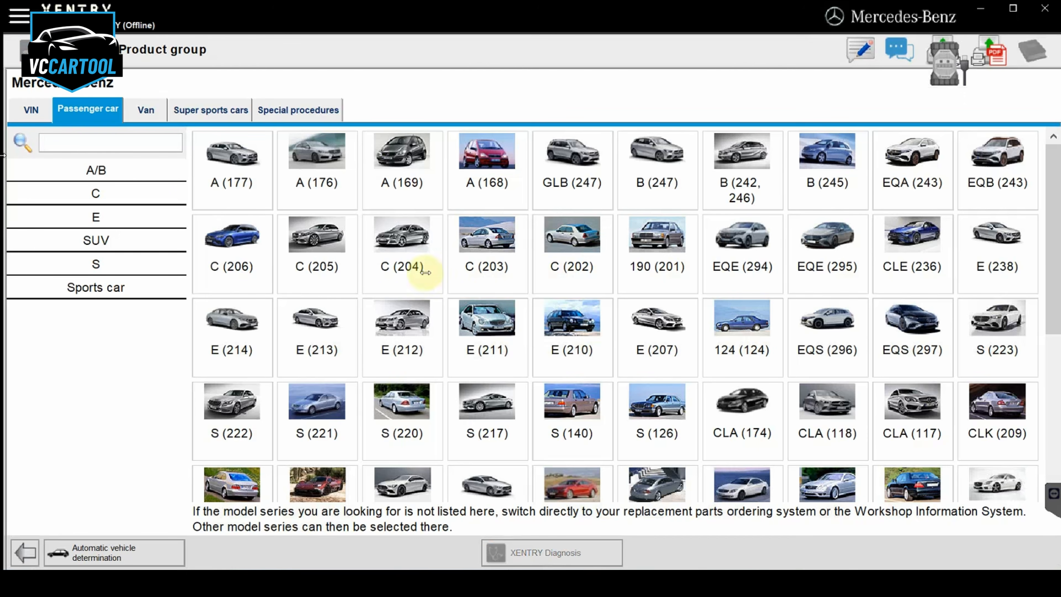
{"action": "left_click", "coordinate": [425, 273]}
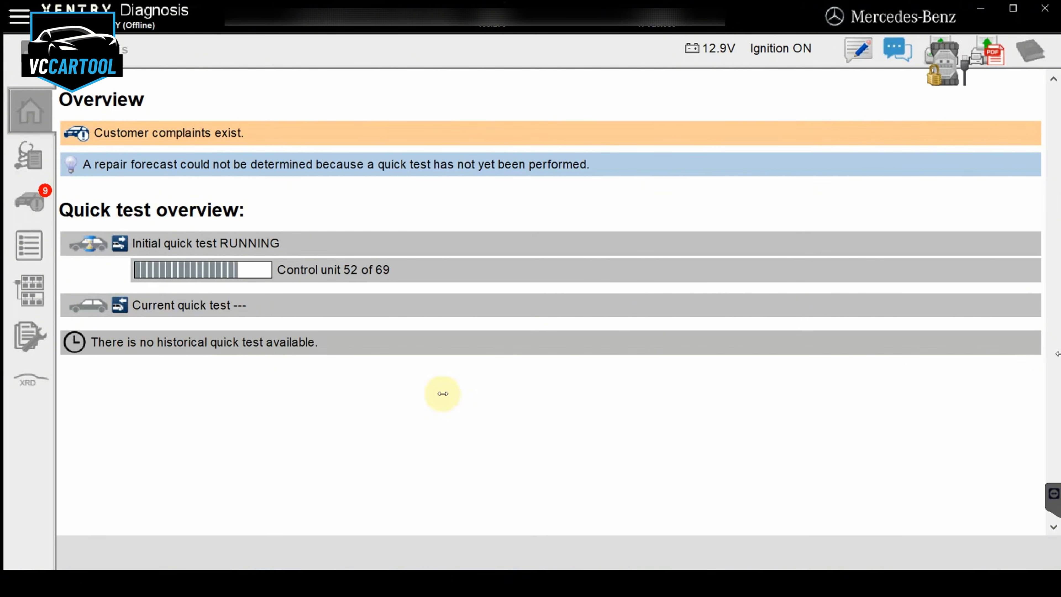
{"action": "key", "text": "super+s"}
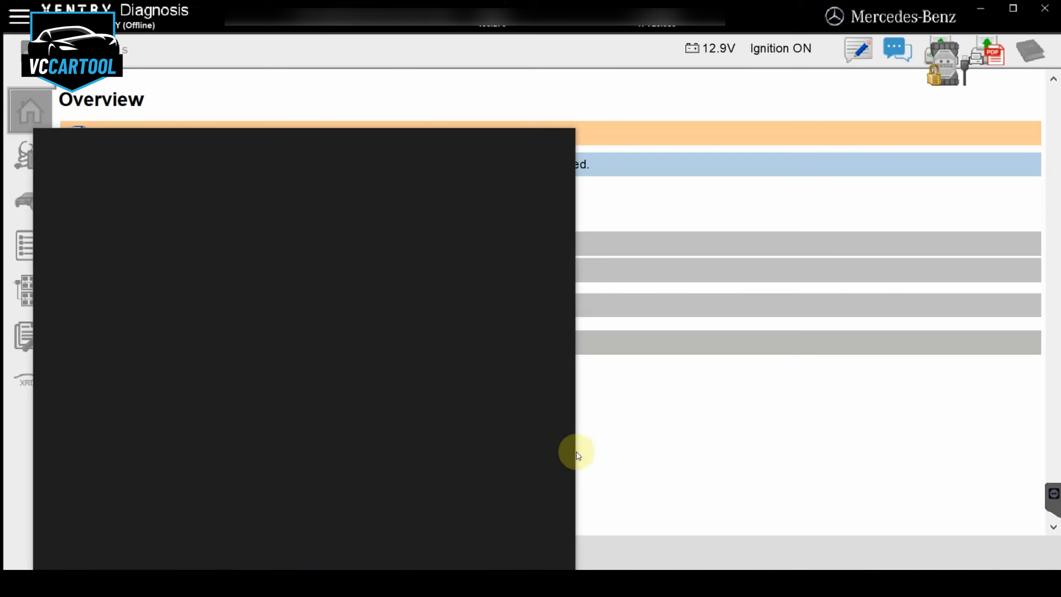
{"action": "left_click", "coordinate": [727, 434]}
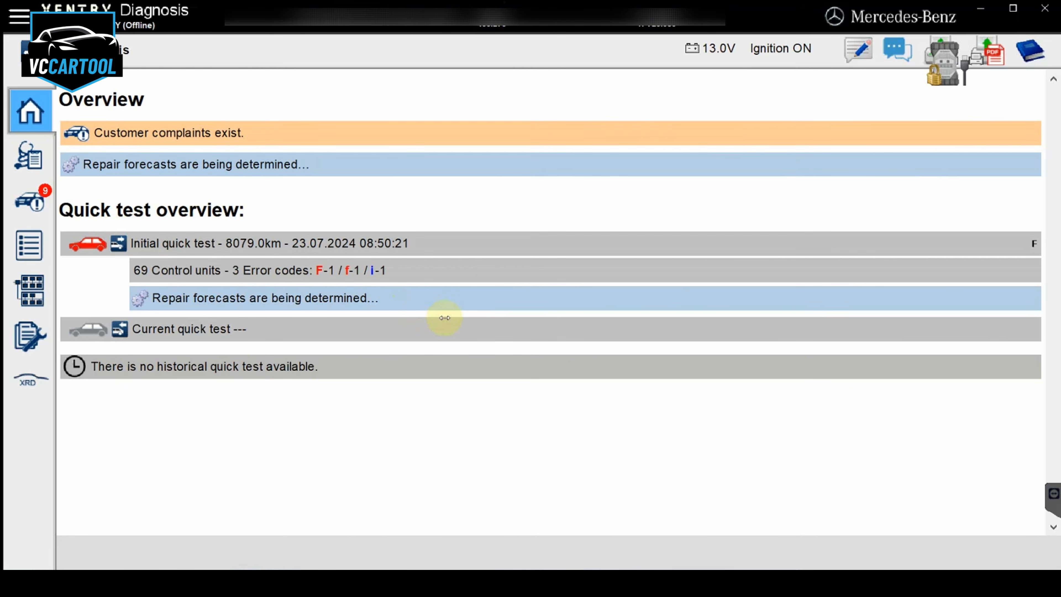
Filter the initial quick test for control units with faults, examine COMAND Online (Head unit), and restore the full list
{"action": "left_click", "coordinate": [254, 296]}
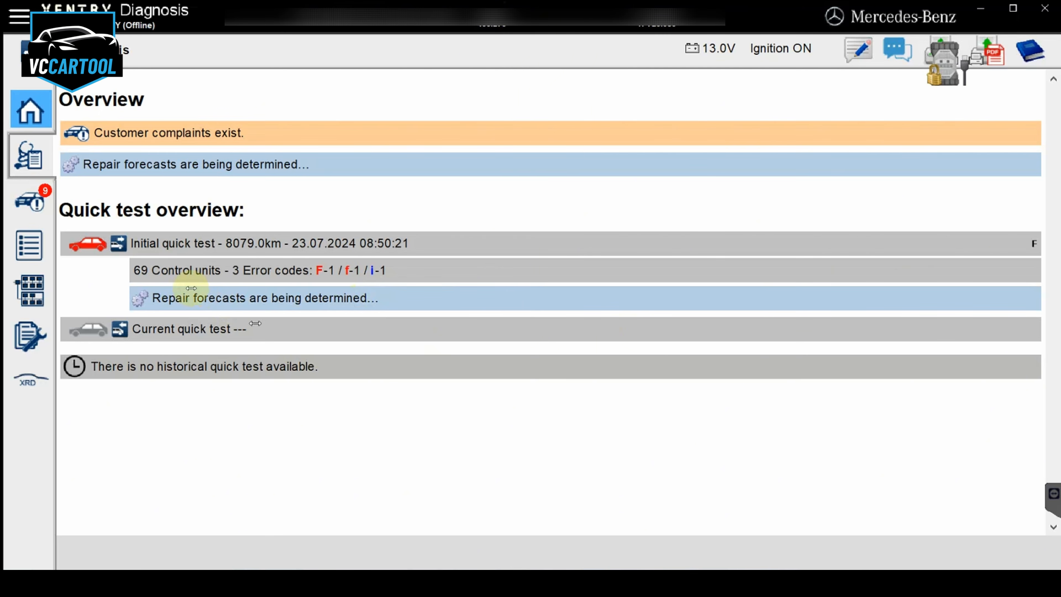
{"action": "left_click", "coordinate": [304, 239]}
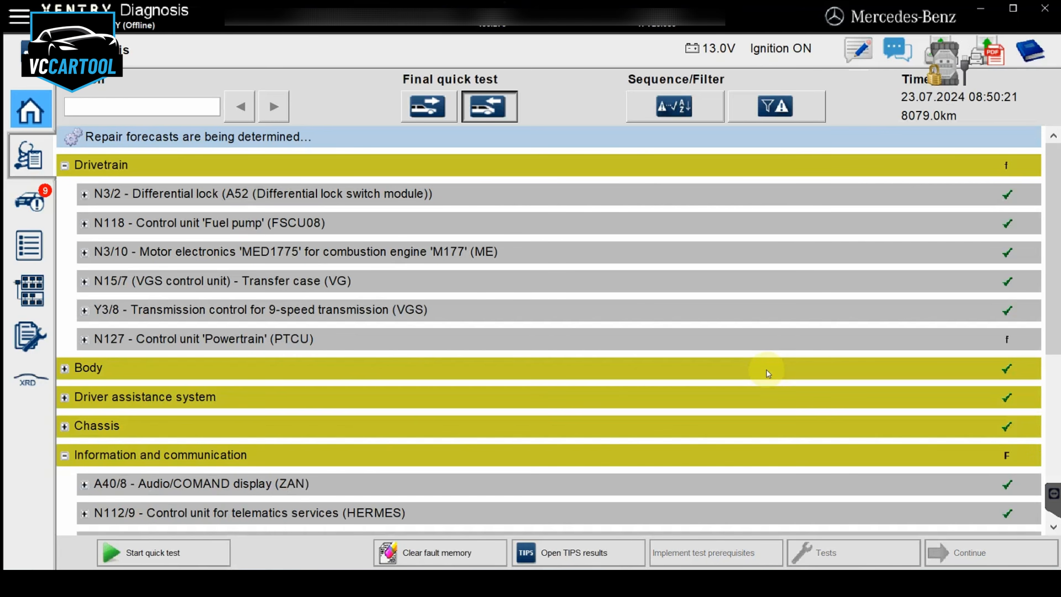
{"action": "left_click", "coordinate": [785, 106]}
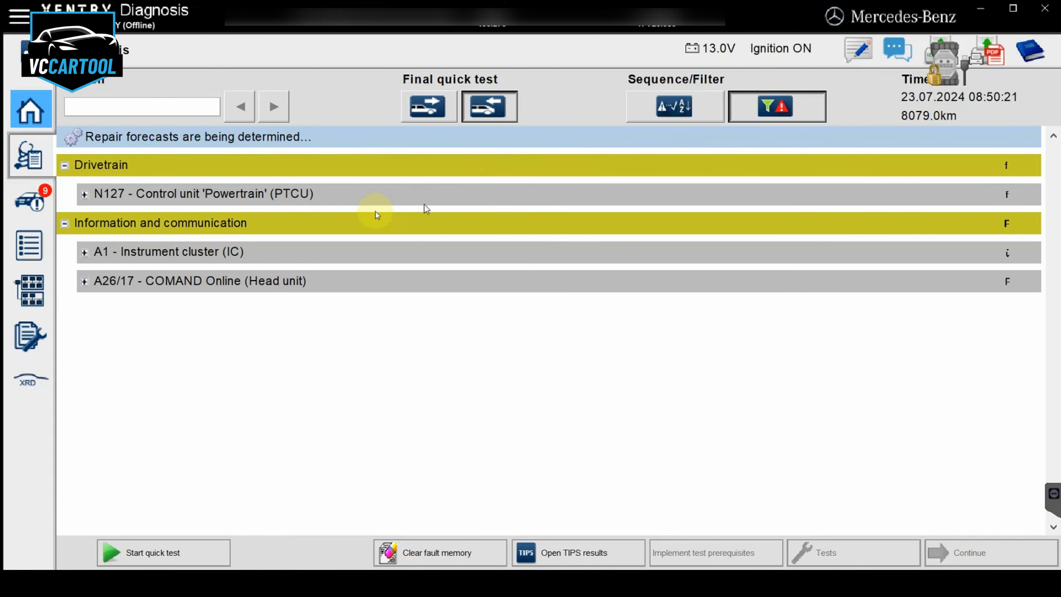
{"action": "left_click", "coordinate": [241, 288]}
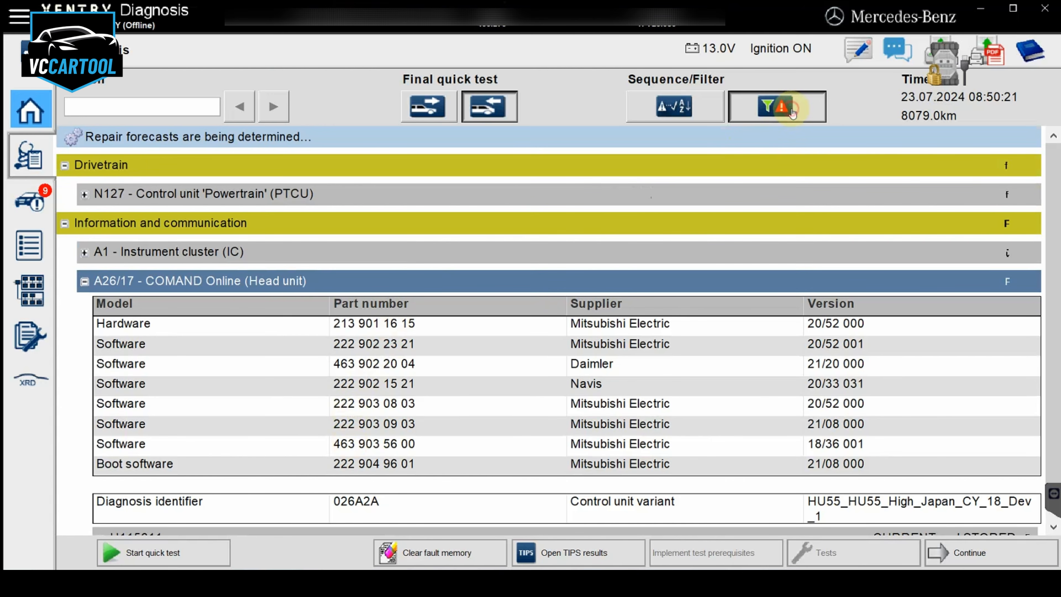
{"action": "left_click", "coordinate": [775, 108]}
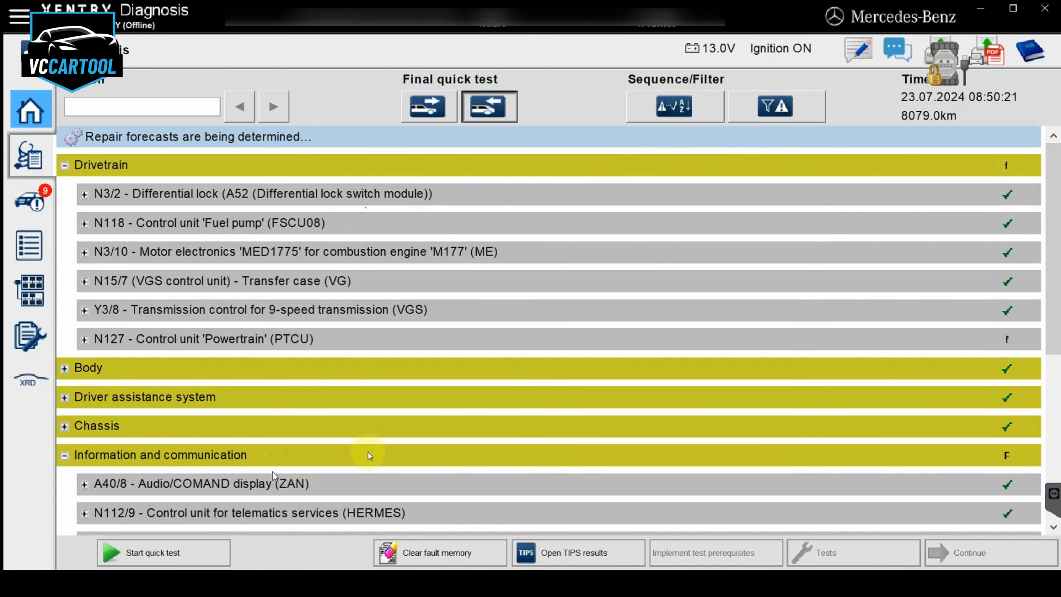
Examine the stored fault entry of the N127 Powertrain (PTCU) control unit in the quick test and collapse it again
{"action": "scroll", "coordinate": [390, 433], "scroll_direction": "down", "scroll_amount": 1}
{"action": "scroll", "coordinate": [393, 427], "scroll_direction": "down", "scroll_amount": 1}
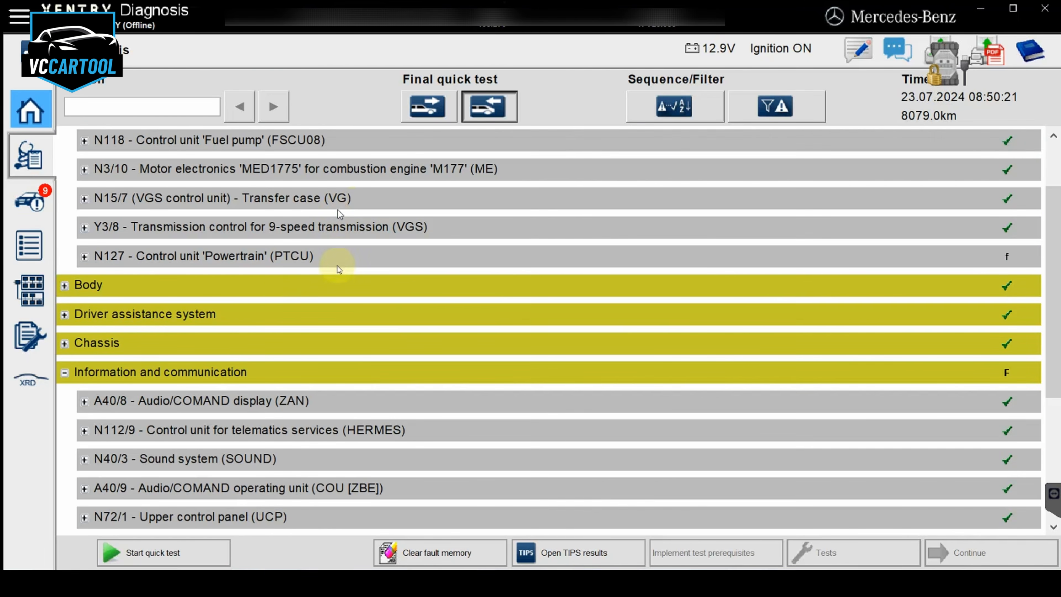
{"action": "scroll", "coordinate": [296, 310], "scroll_direction": "up", "scroll_amount": 1}
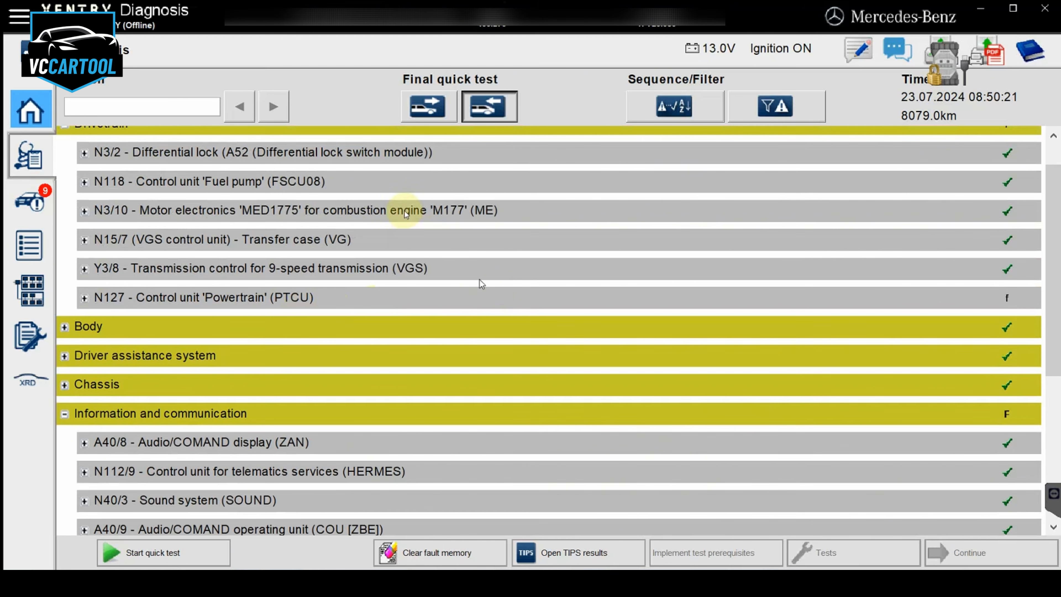
{"action": "left_click", "coordinate": [294, 299]}
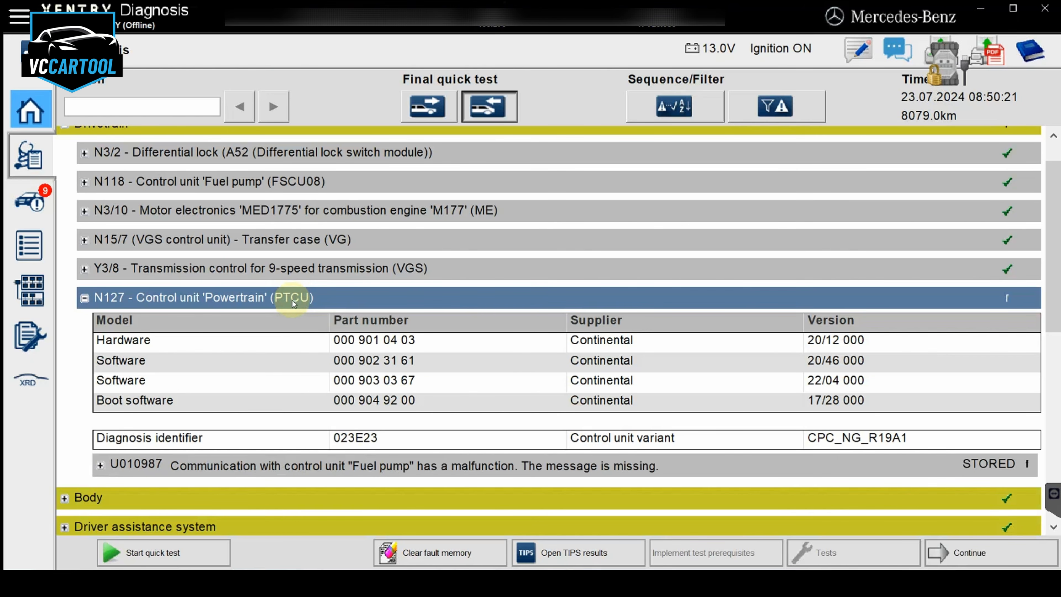
{"action": "left_click", "coordinate": [291, 299]}
{"action": "scroll", "coordinate": [375, 360], "scroll_direction": "down", "scroll_amount": 1}
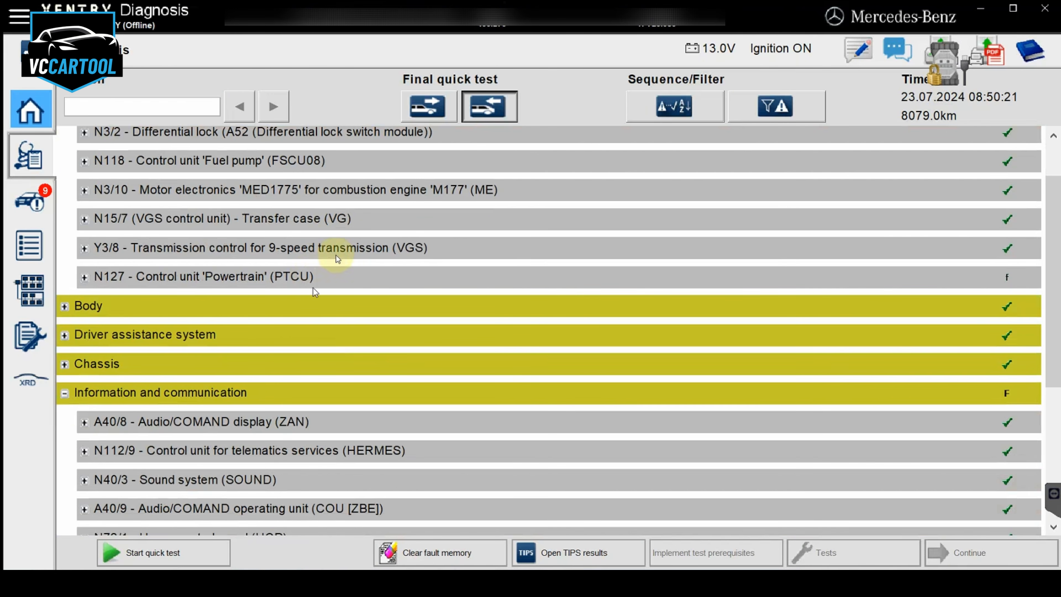
Enter the N3/10 Motor electronics 'MED1775' (ME) control unit, confirming both safety information pages
{"action": "left_click", "coordinate": [354, 196]}
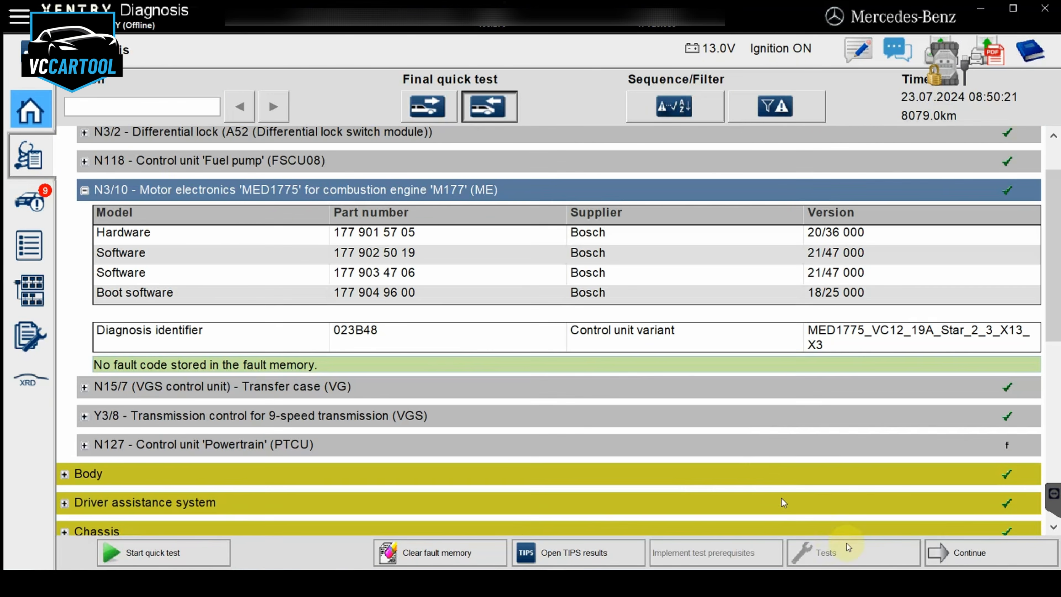
{"action": "left_click", "coordinate": [980, 551]}
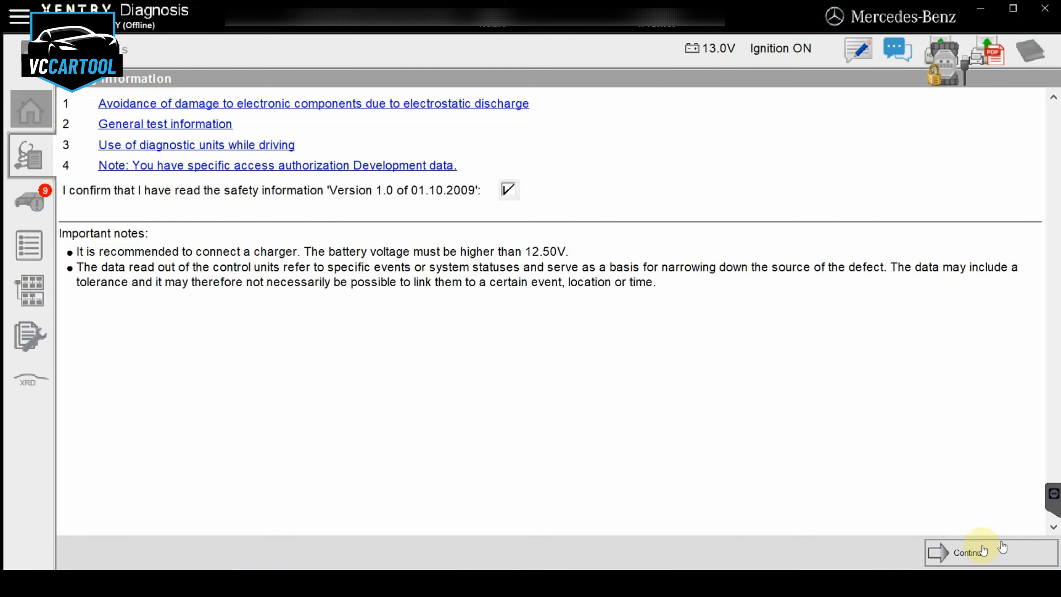
{"action": "left_click", "coordinate": [982, 551]}
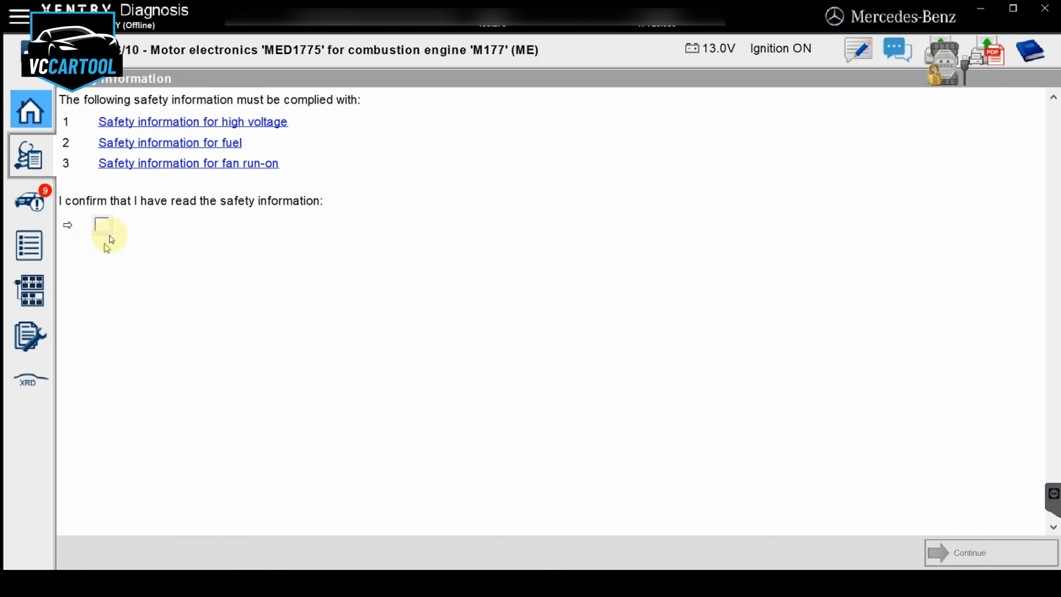
{"action": "left_click", "coordinate": [102, 227]}
{"action": "left_click", "coordinate": [957, 550]}
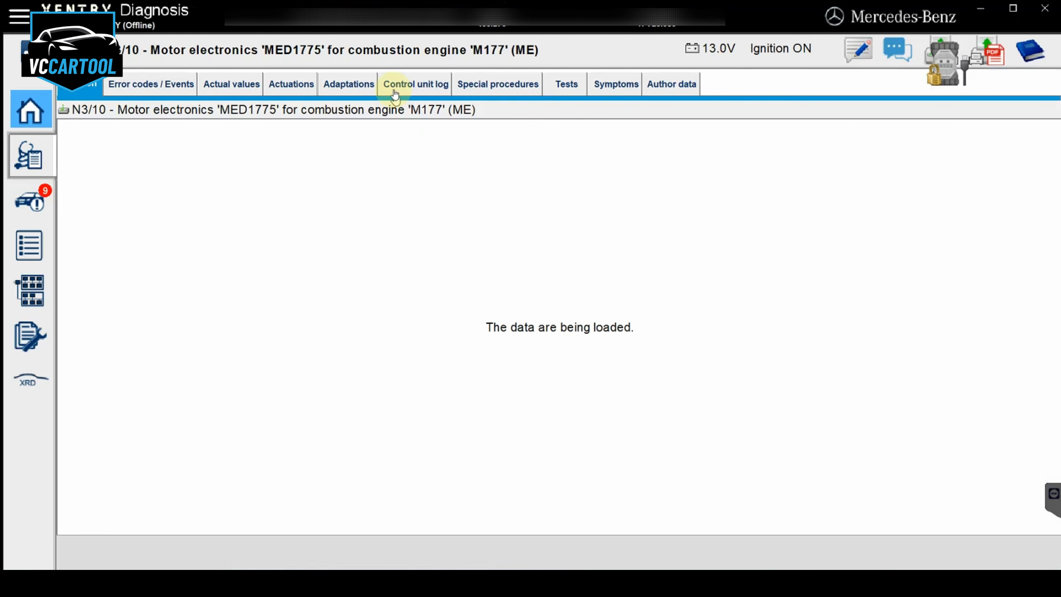
Run the 'Activation of fuel pump' teach-in process for the components of the MED1775 and finish it
{"action": "left_click", "coordinate": [353, 91]}
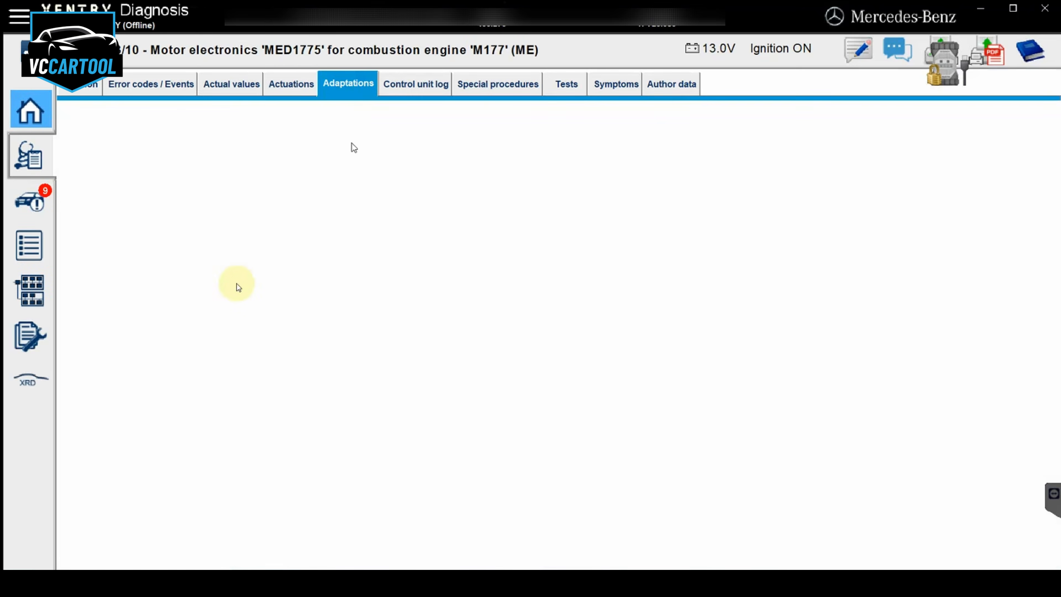
{"action": "left_click", "coordinate": [170, 193]}
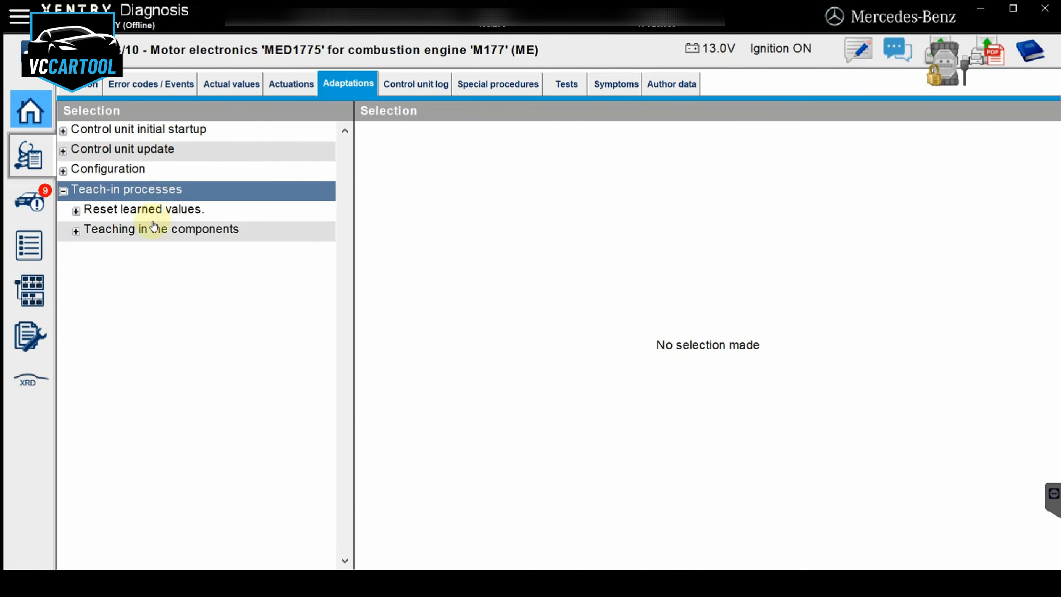
{"action": "left_click", "coordinate": [145, 231]}
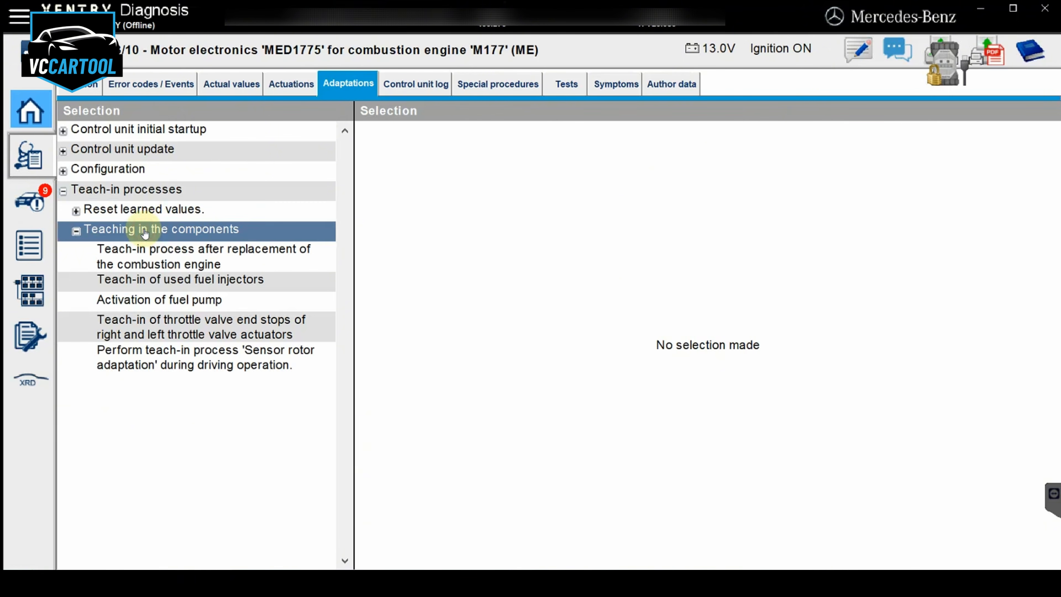
{"action": "left_click", "coordinate": [171, 299]}
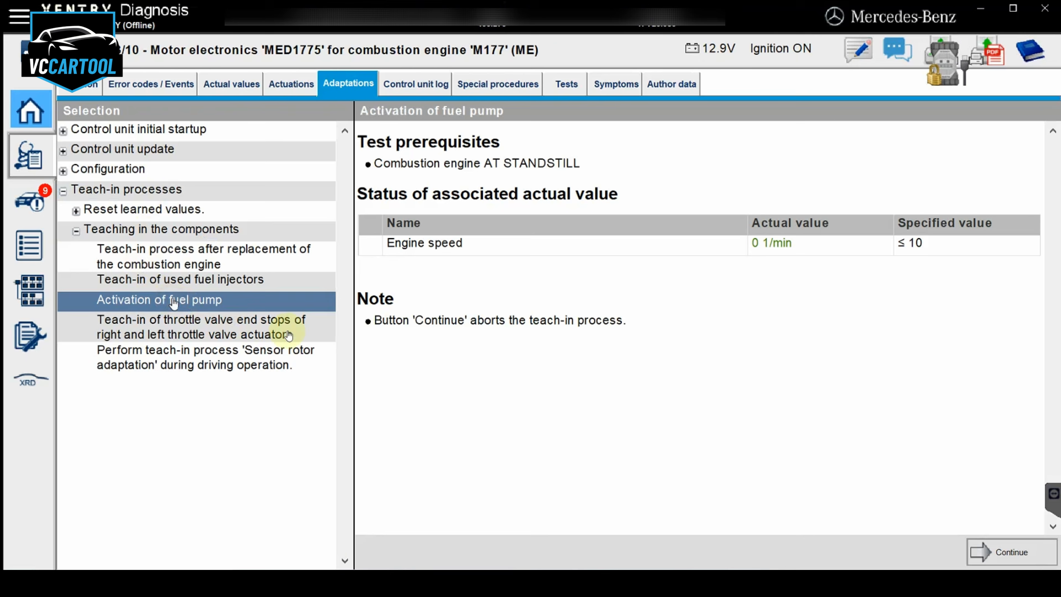
{"action": "left_click", "coordinate": [1006, 553]}
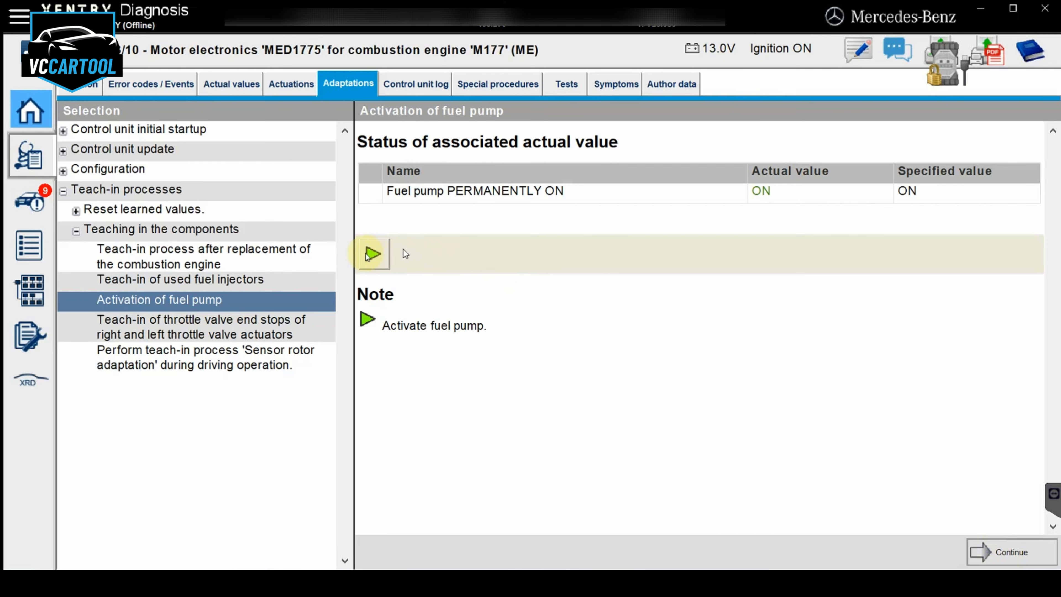
{"action": "left_click", "coordinate": [372, 255]}
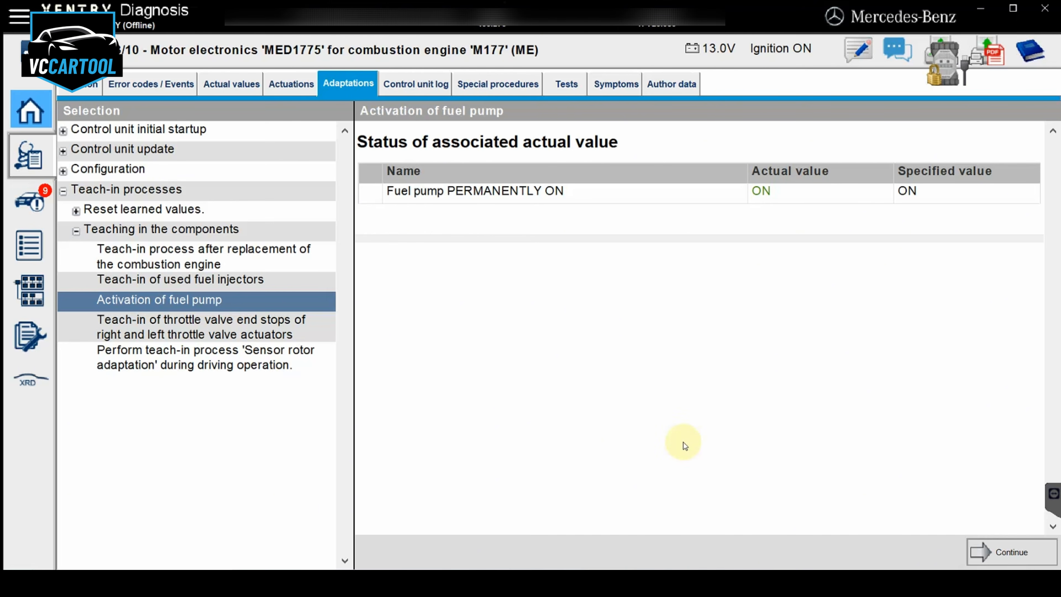
{"action": "left_click", "coordinate": [985, 549]}
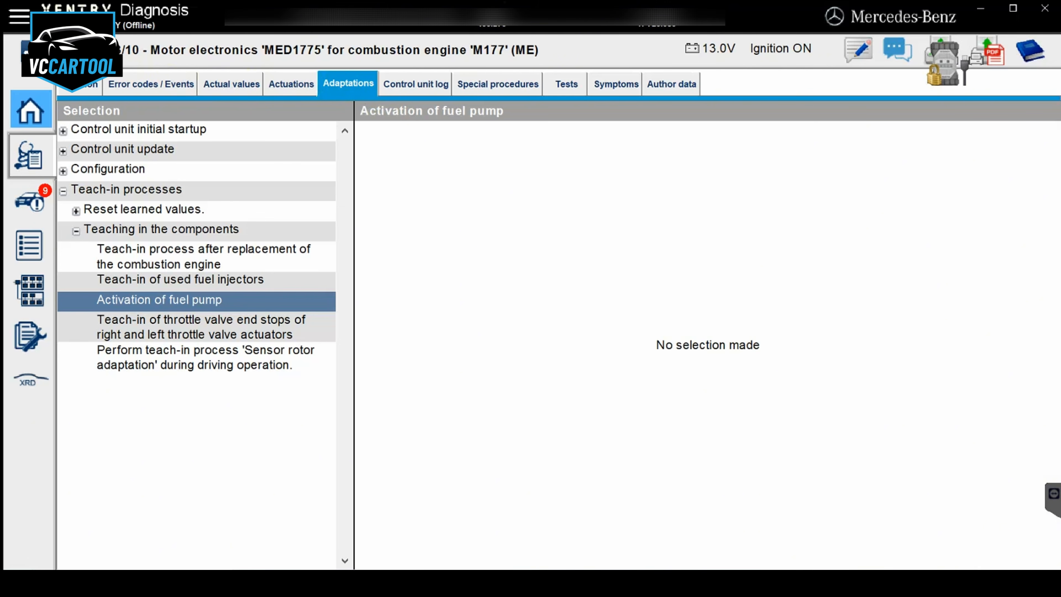
Return to the quick test overview, clear the fault memory of all control units, and run the quick test again
{"action": "left_click", "coordinate": [32, 52]}
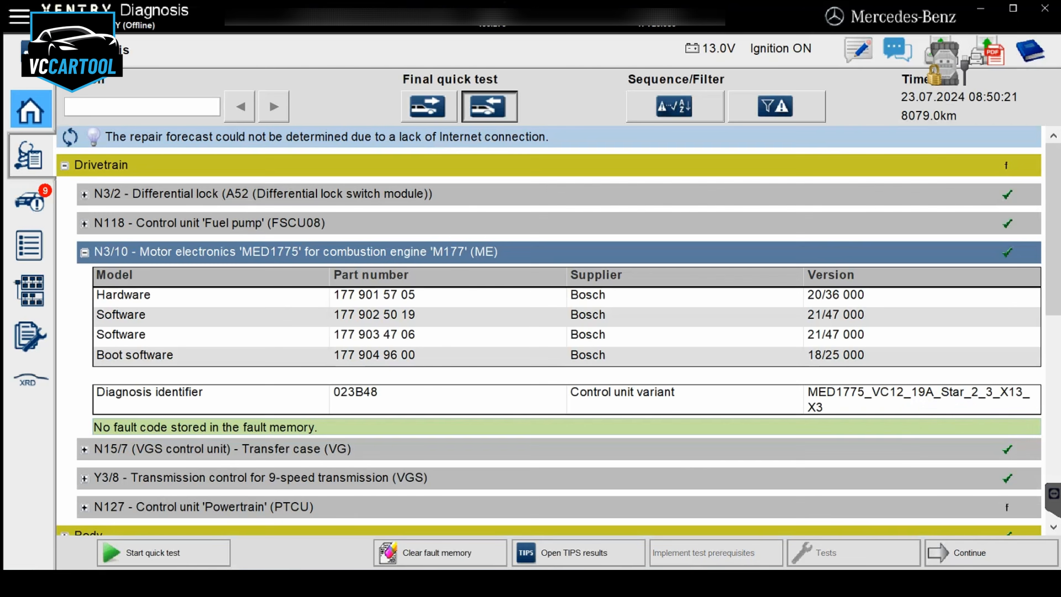
{"action": "left_click", "coordinate": [423, 553]}
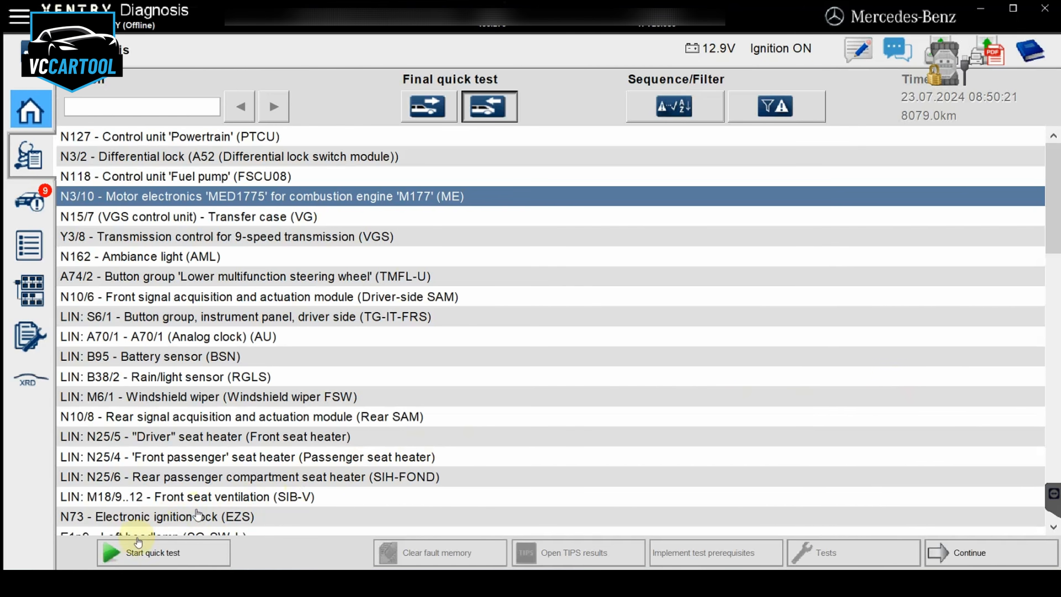
{"action": "left_click", "coordinate": [172, 549]}
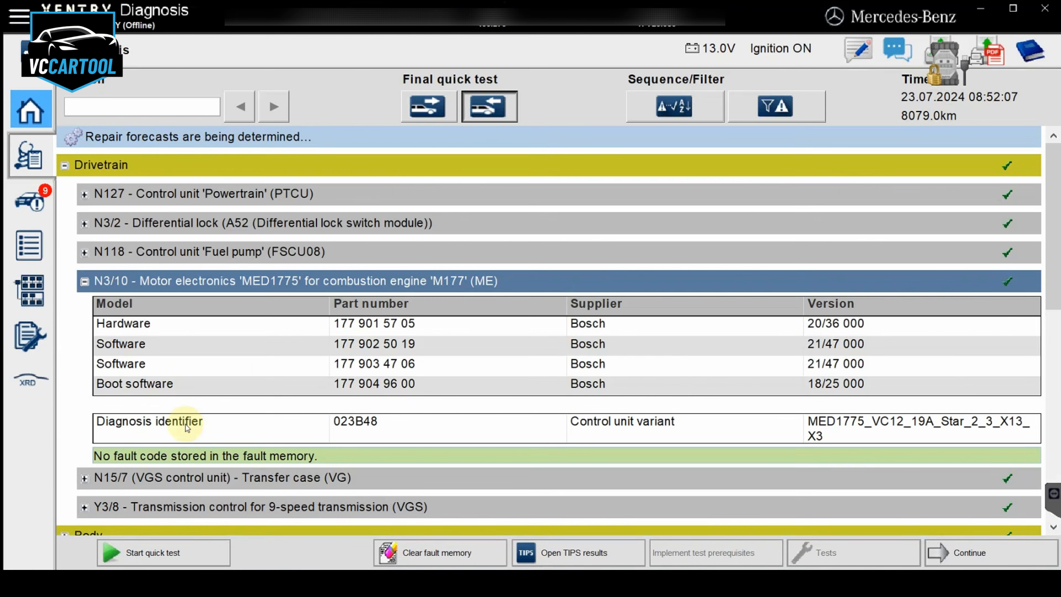
Filter the new quick test for faulty control units, examine the Air conditioning (AAC) fault, and show the full list again
{"action": "left_click", "coordinate": [766, 102]}
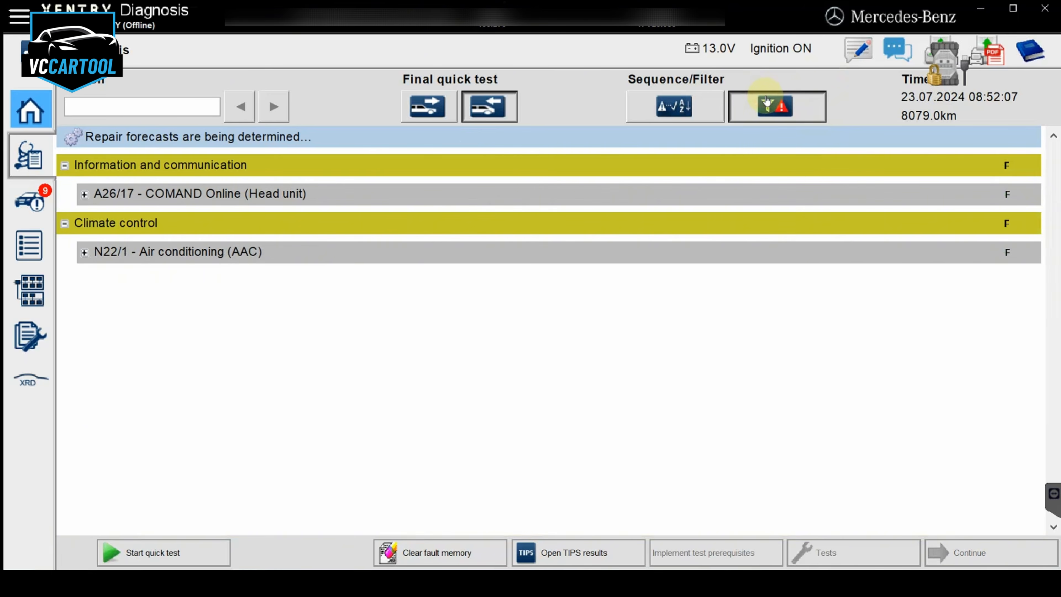
{"action": "left_click", "coordinate": [905, 248]}
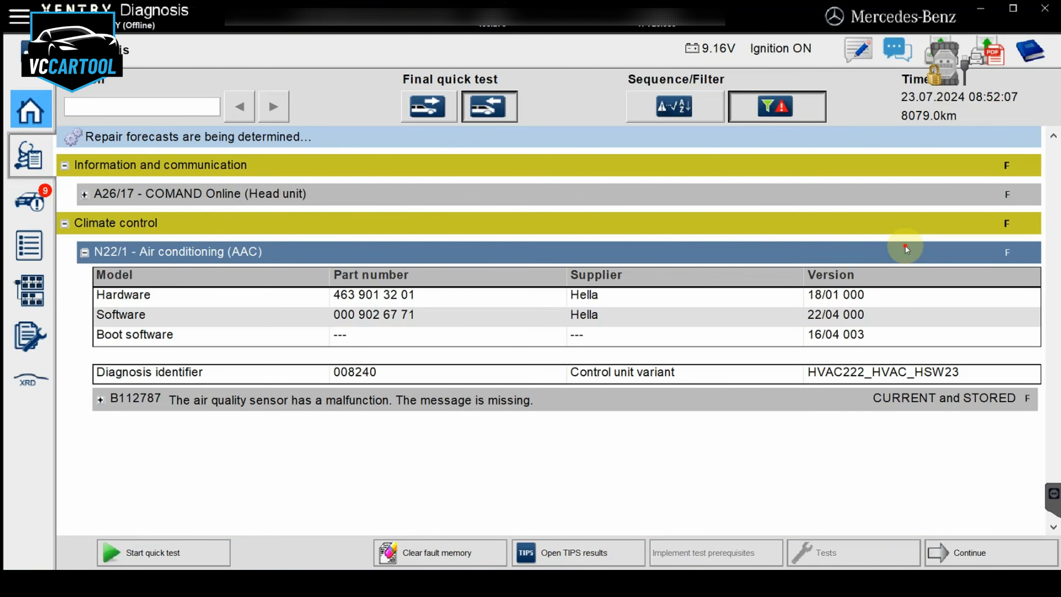
{"action": "left_click", "coordinate": [905, 244]}
{"action": "left_click", "coordinate": [526, 195]}
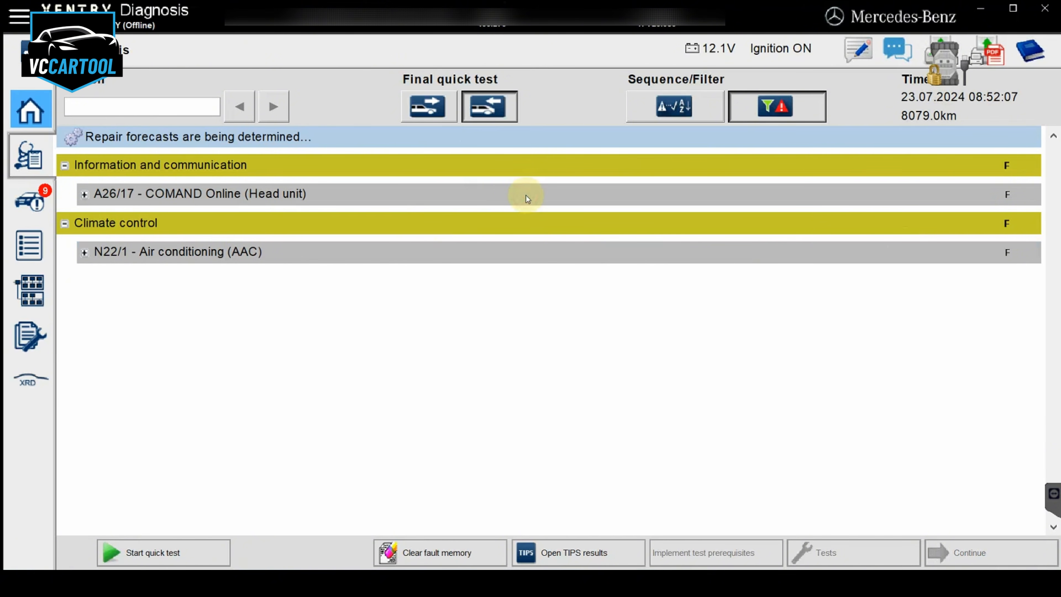
{"action": "left_click", "coordinate": [526, 195]}
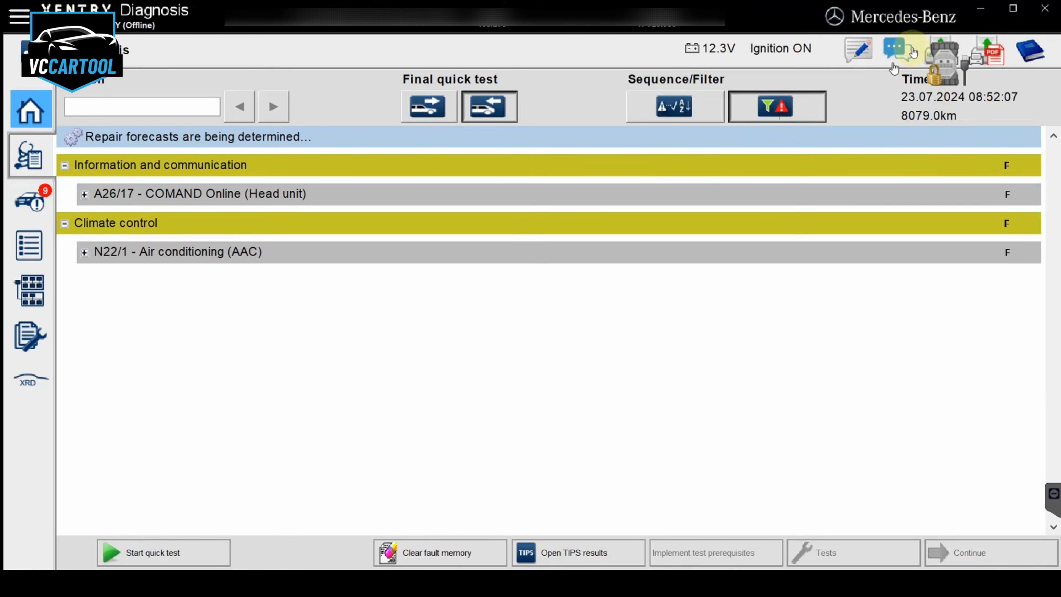
{"action": "left_click", "coordinate": [780, 118]}
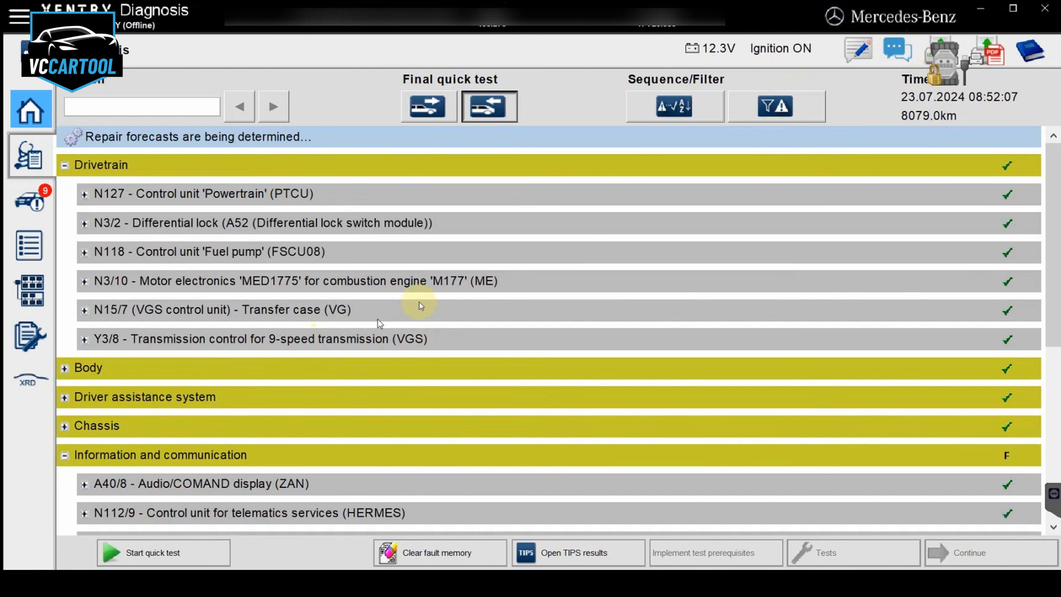
Enter the N118 'Fuel pump' (FSCU08) control unit and display the actual values of M3 (Fuel pump)
{"action": "left_click", "coordinate": [321, 262]}
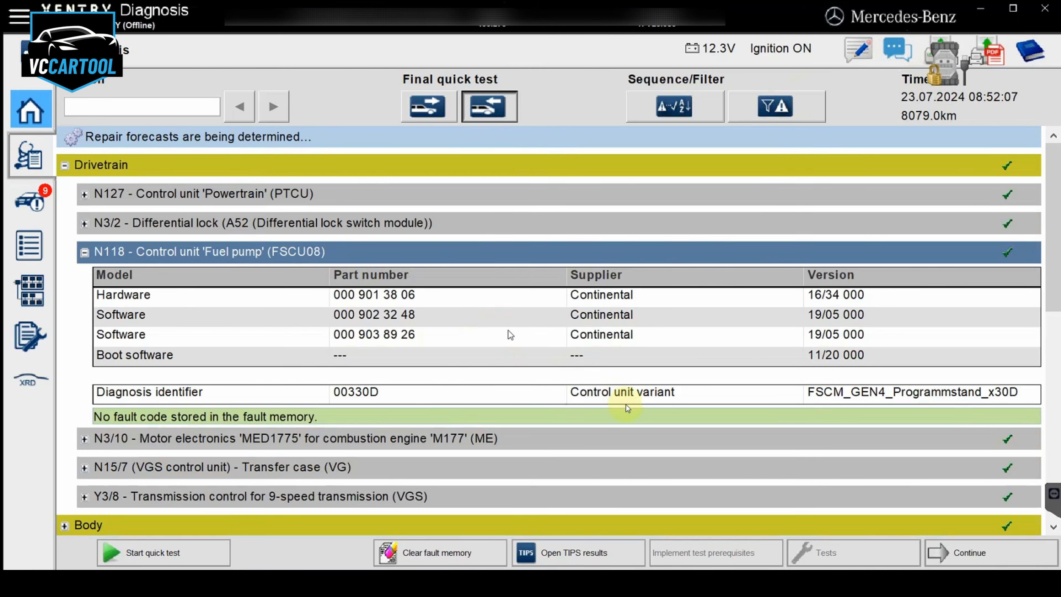
{"action": "left_click", "coordinate": [983, 561]}
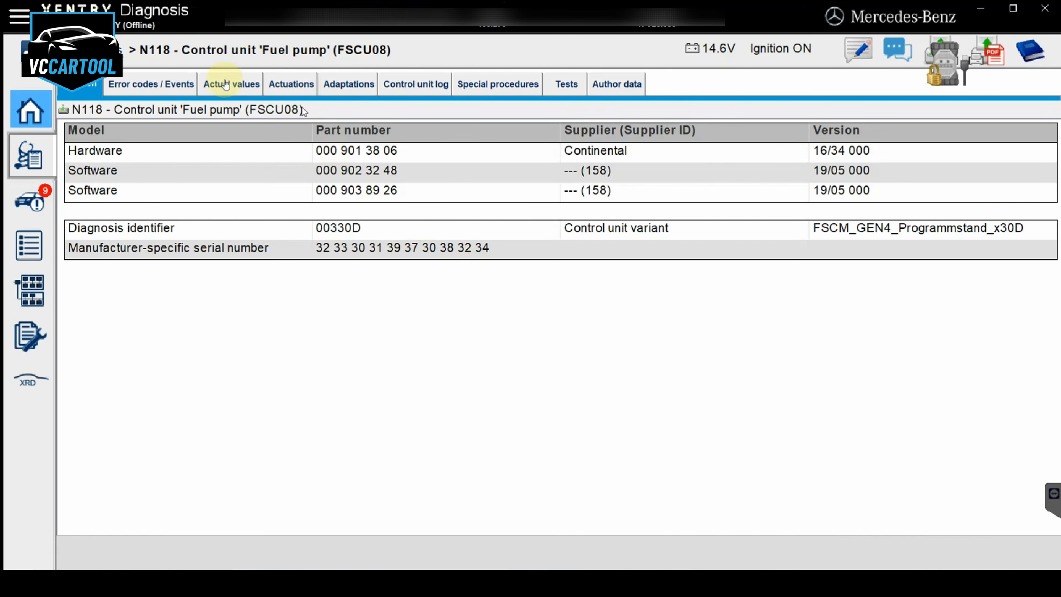
{"action": "left_click", "coordinate": [218, 84]}
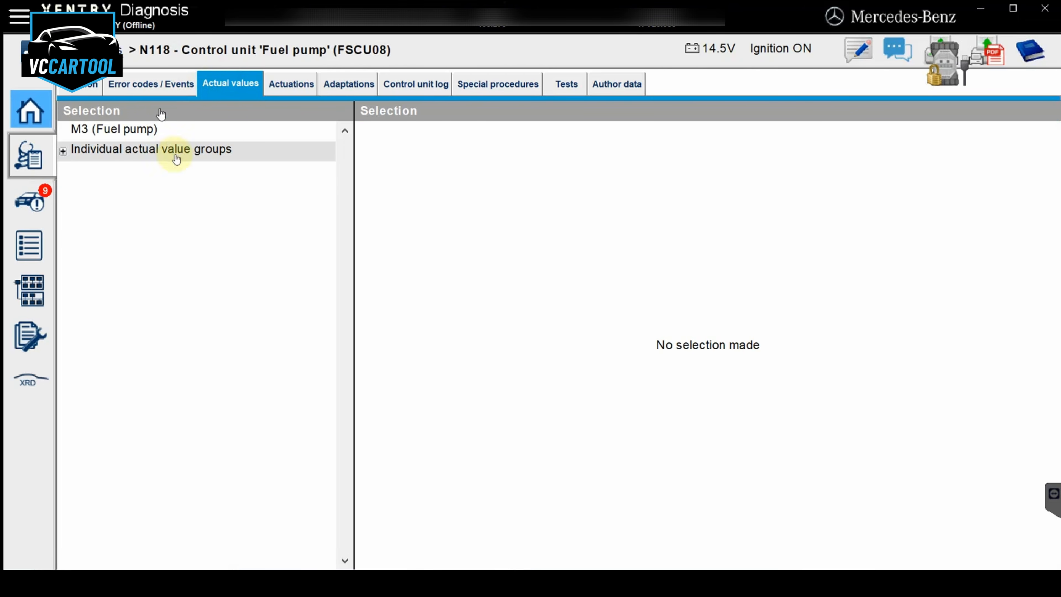
{"action": "left_click", "coordinate": [240, 131]}
{"action": "left_click", "coordinate": [1008, 550]}
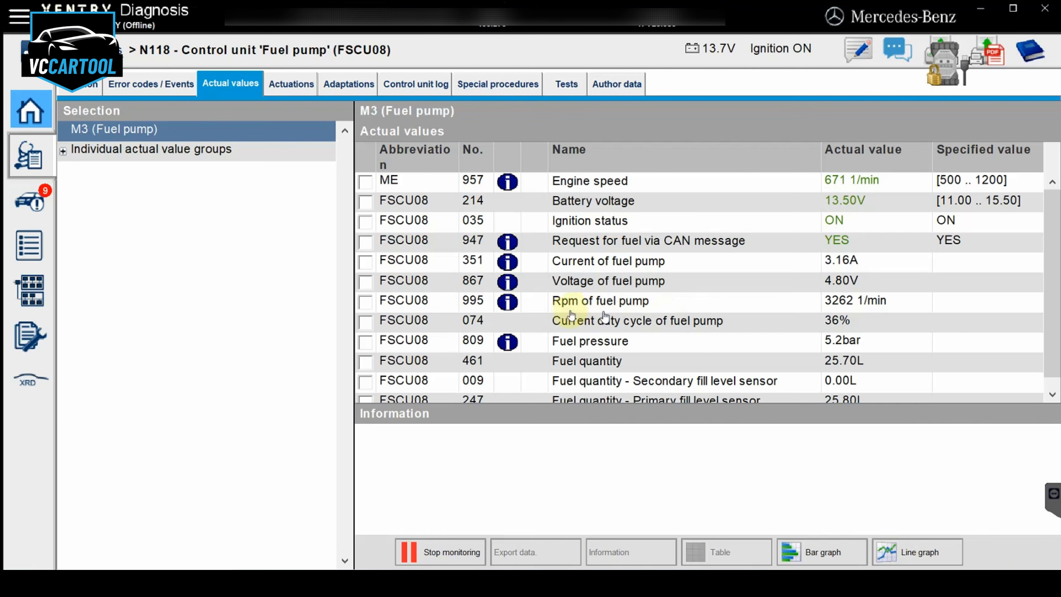
Examine the live fuel pump readings and display the additional information for the fuel pressure value
{"action": "scroll", "coordinate": [570, 314], "scroll_direction": "down", "scroll_amount": 1}
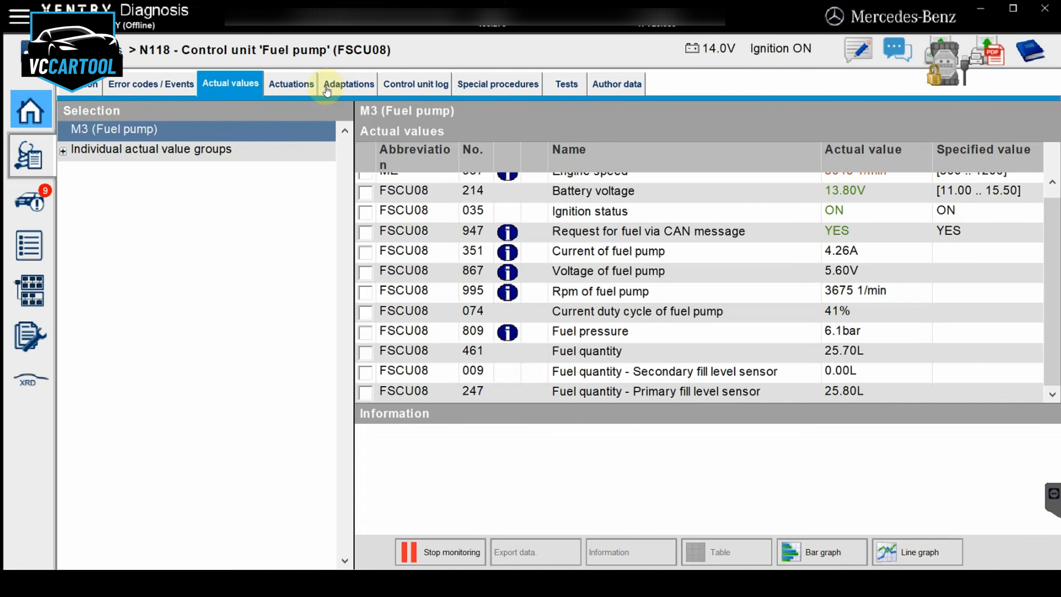
{"action": "left_click", "coordinate": [511, 334]}
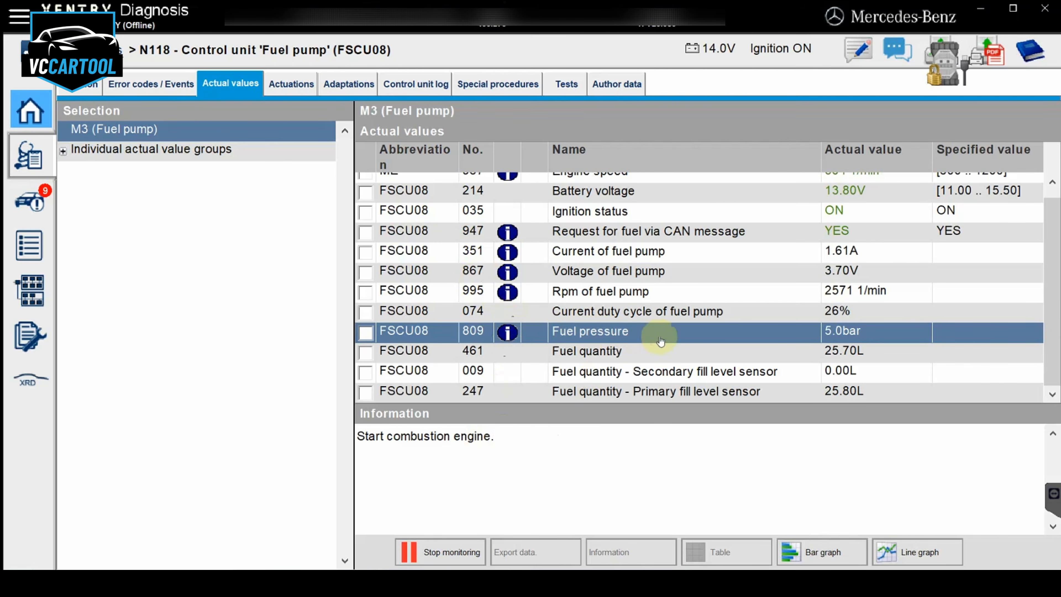
{"action": "scroll", "coordinate": [660, 340], "scroll_direction": "up", "scroll_amount": 1}
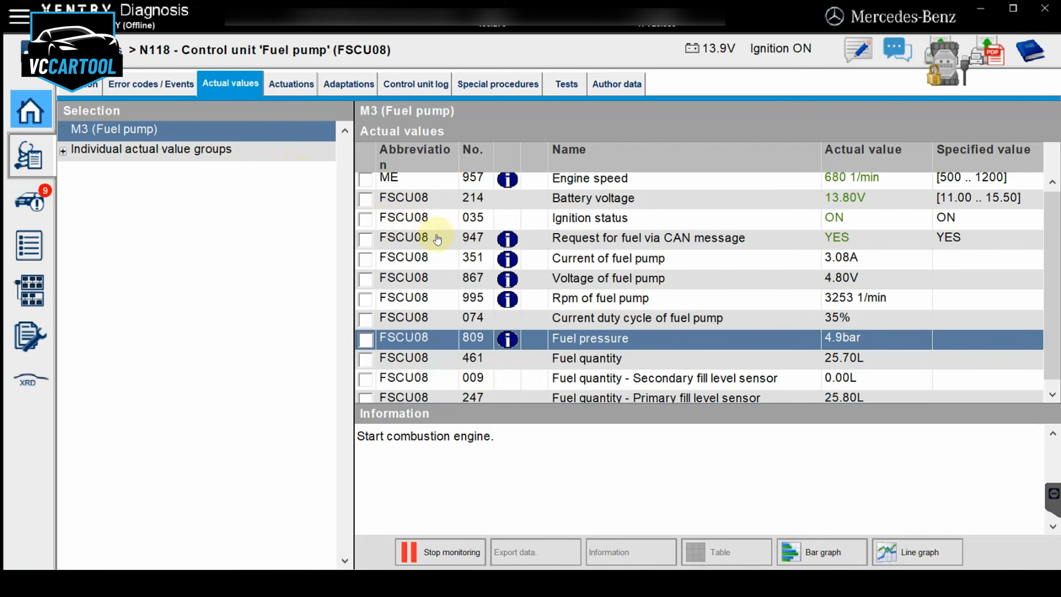
{"action": "scroll", "coordinate": [436, 239], "scroll_direction": "down", "scroll_amount": 1}
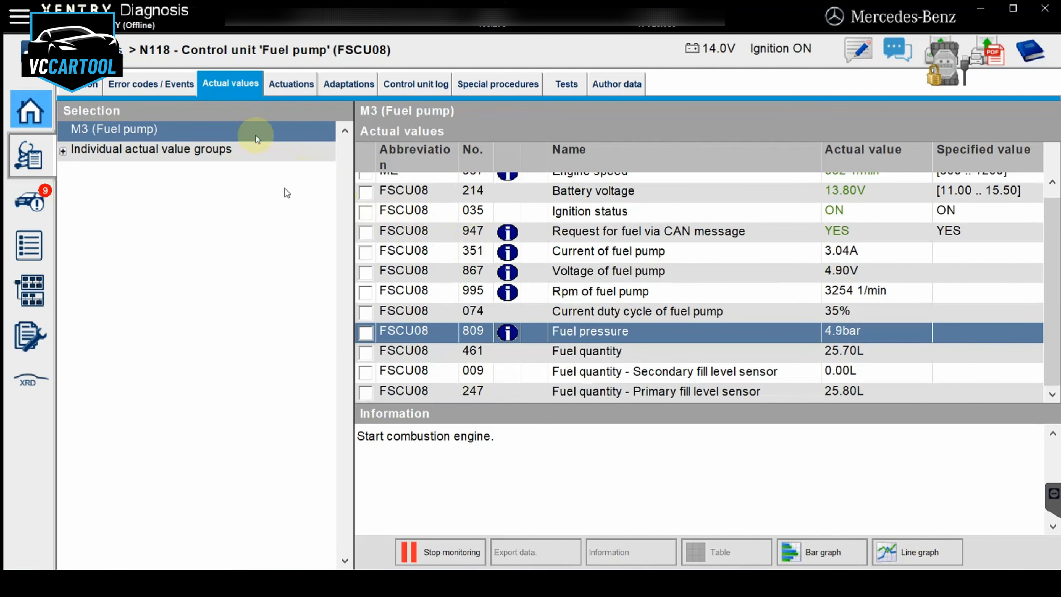
Check the FSCU08 control unit's error codes, review its version details, and check the error codes once more
{"action": "left_click", "coordinate": [165, 95]}
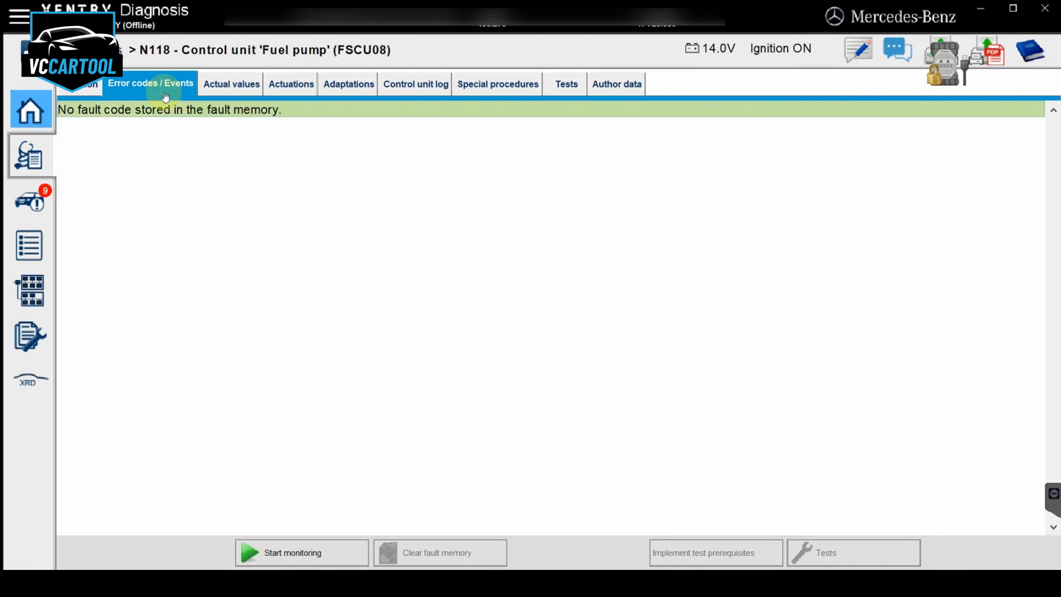
{"action": "left_click", "coordinate": [88, 95]}
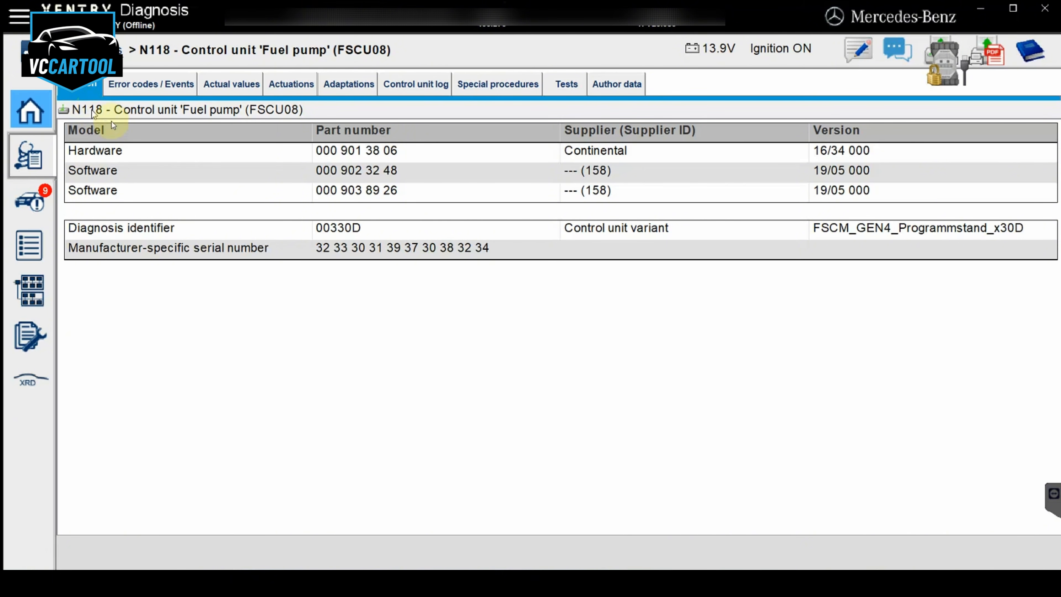
{"action": "left_click", "coordinate": [165, 85]}
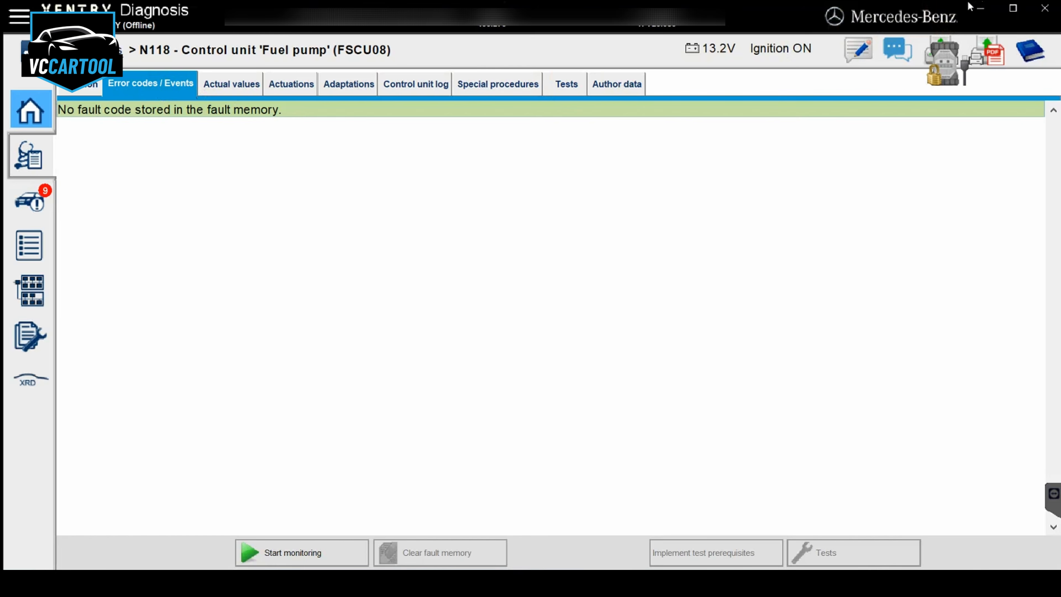